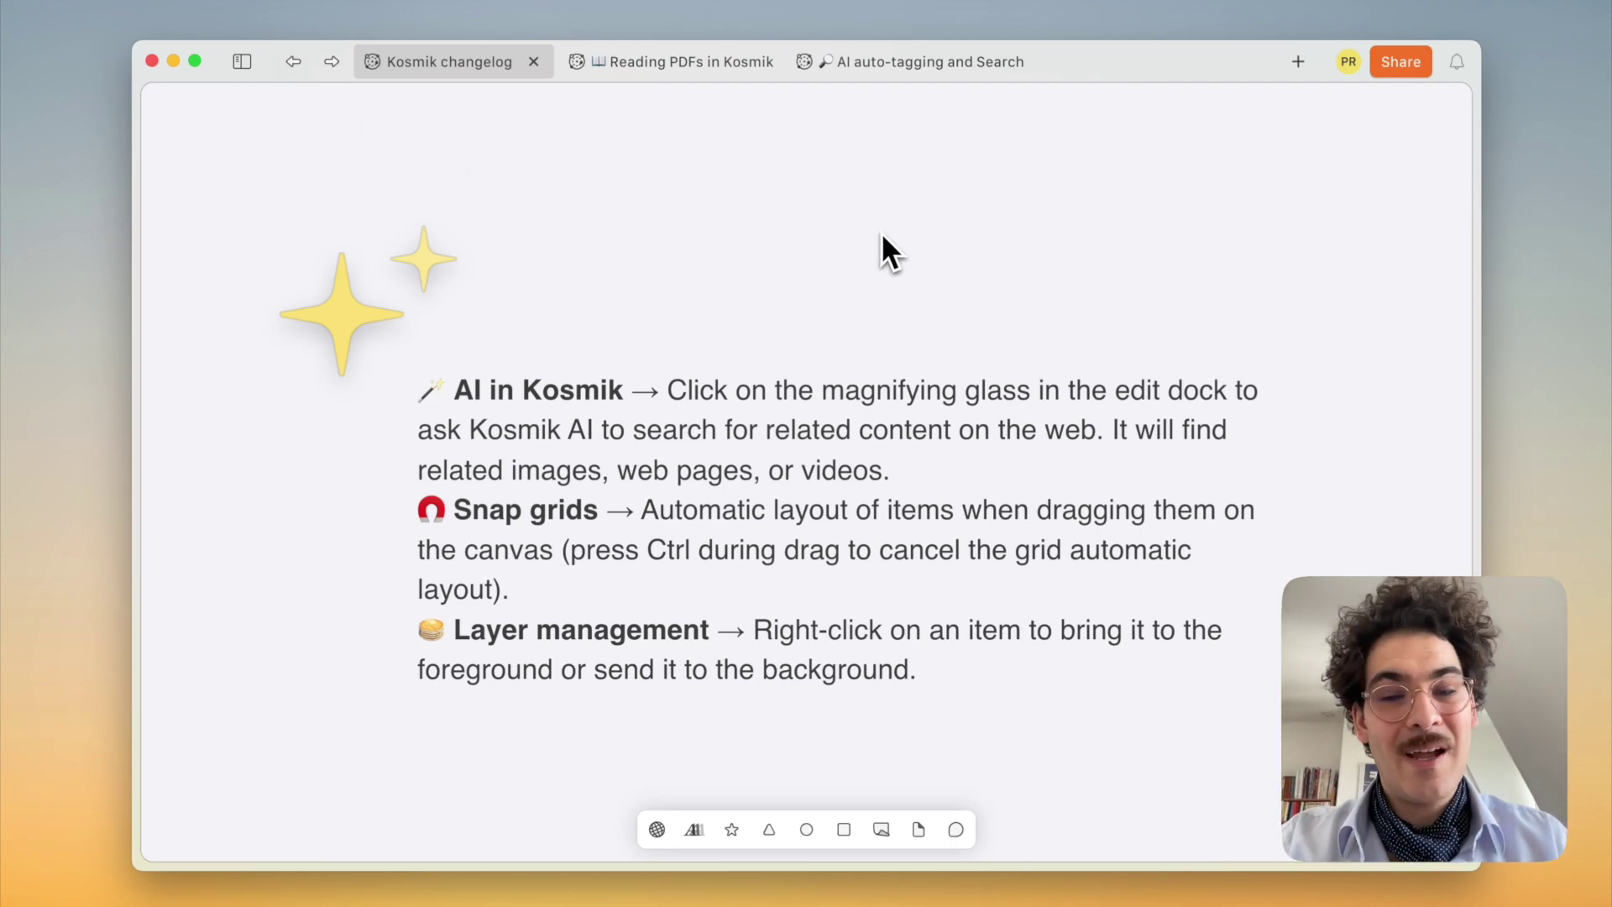
Move the white TV image left of the dark TV and nudge the dark TV into a new grid slot.
scroll(882, 237, "down", 10)
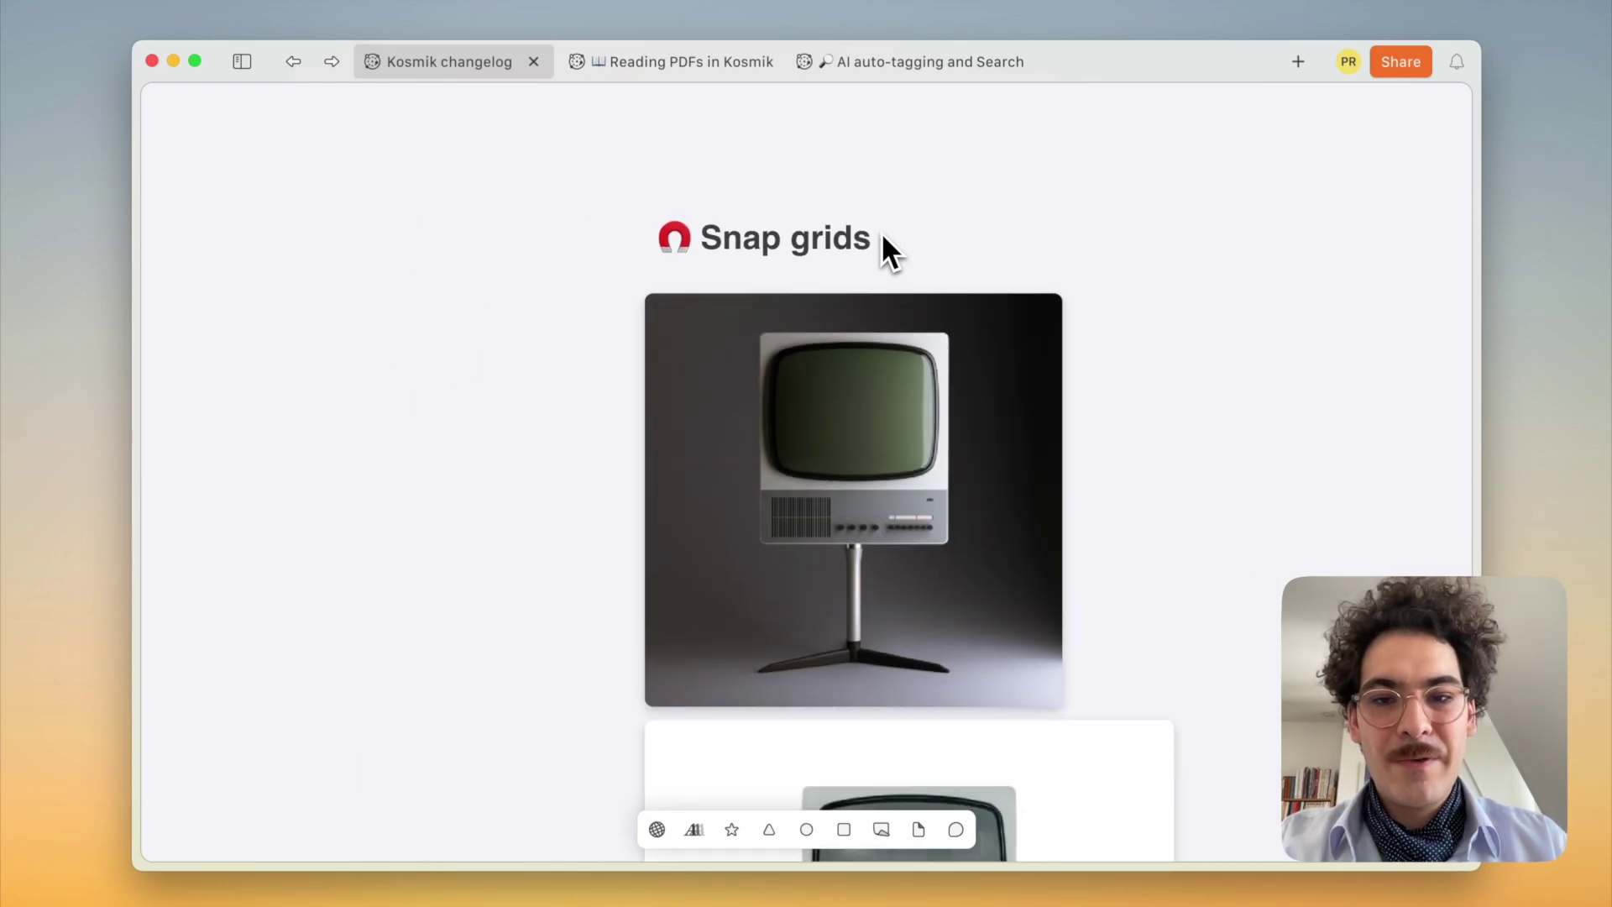
scroll(879, 231, "right", 5)
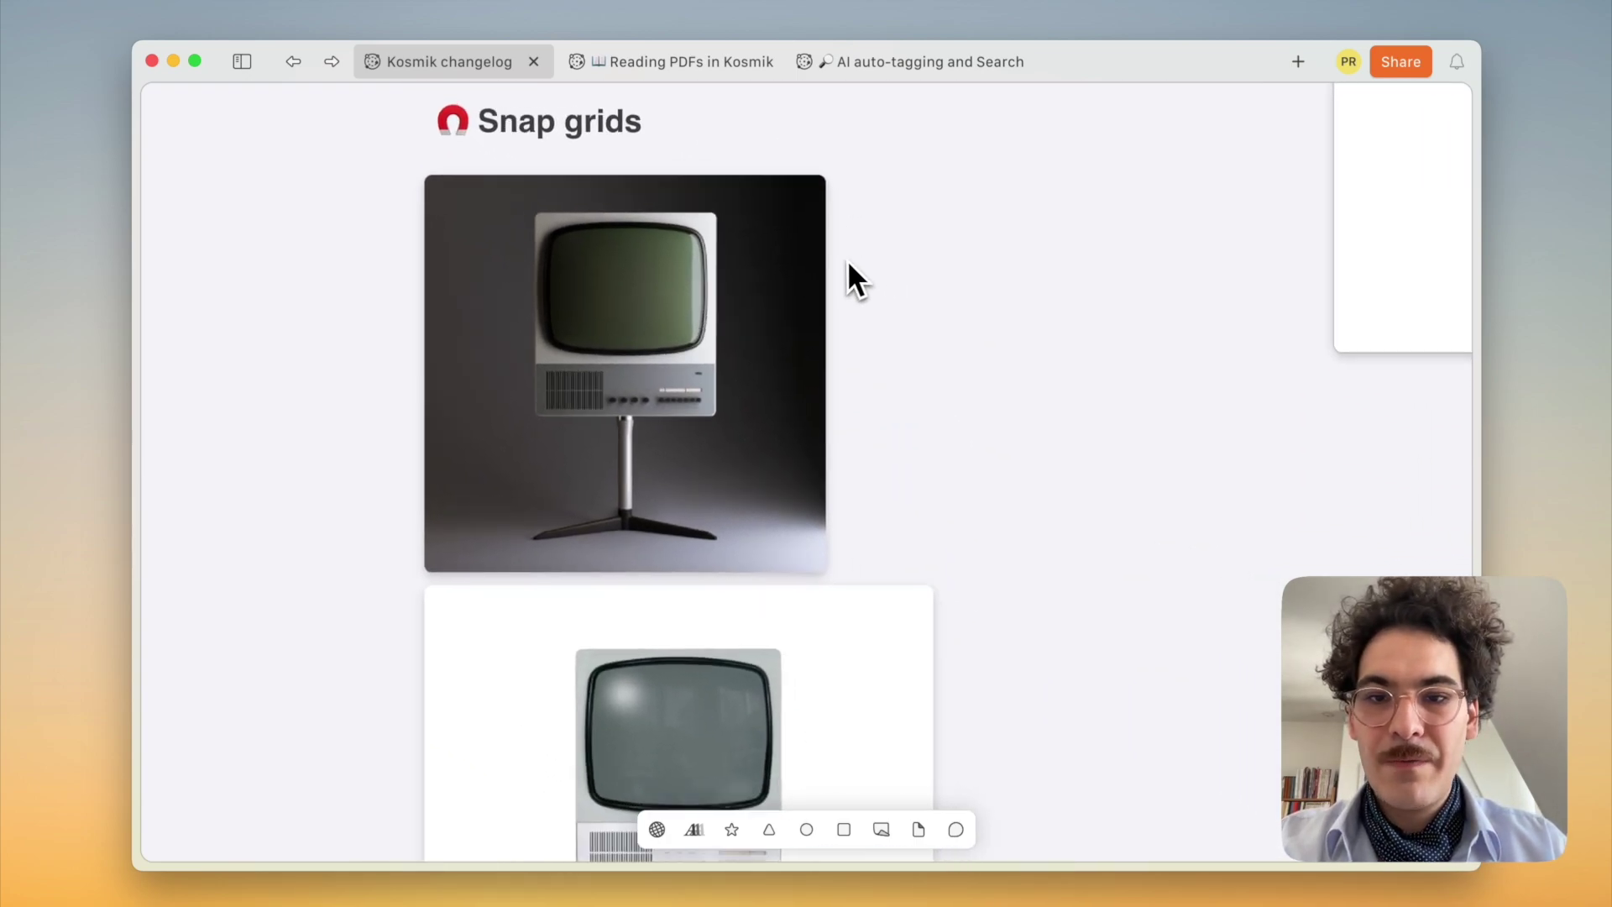
scroll(848, 264, "down", 5)
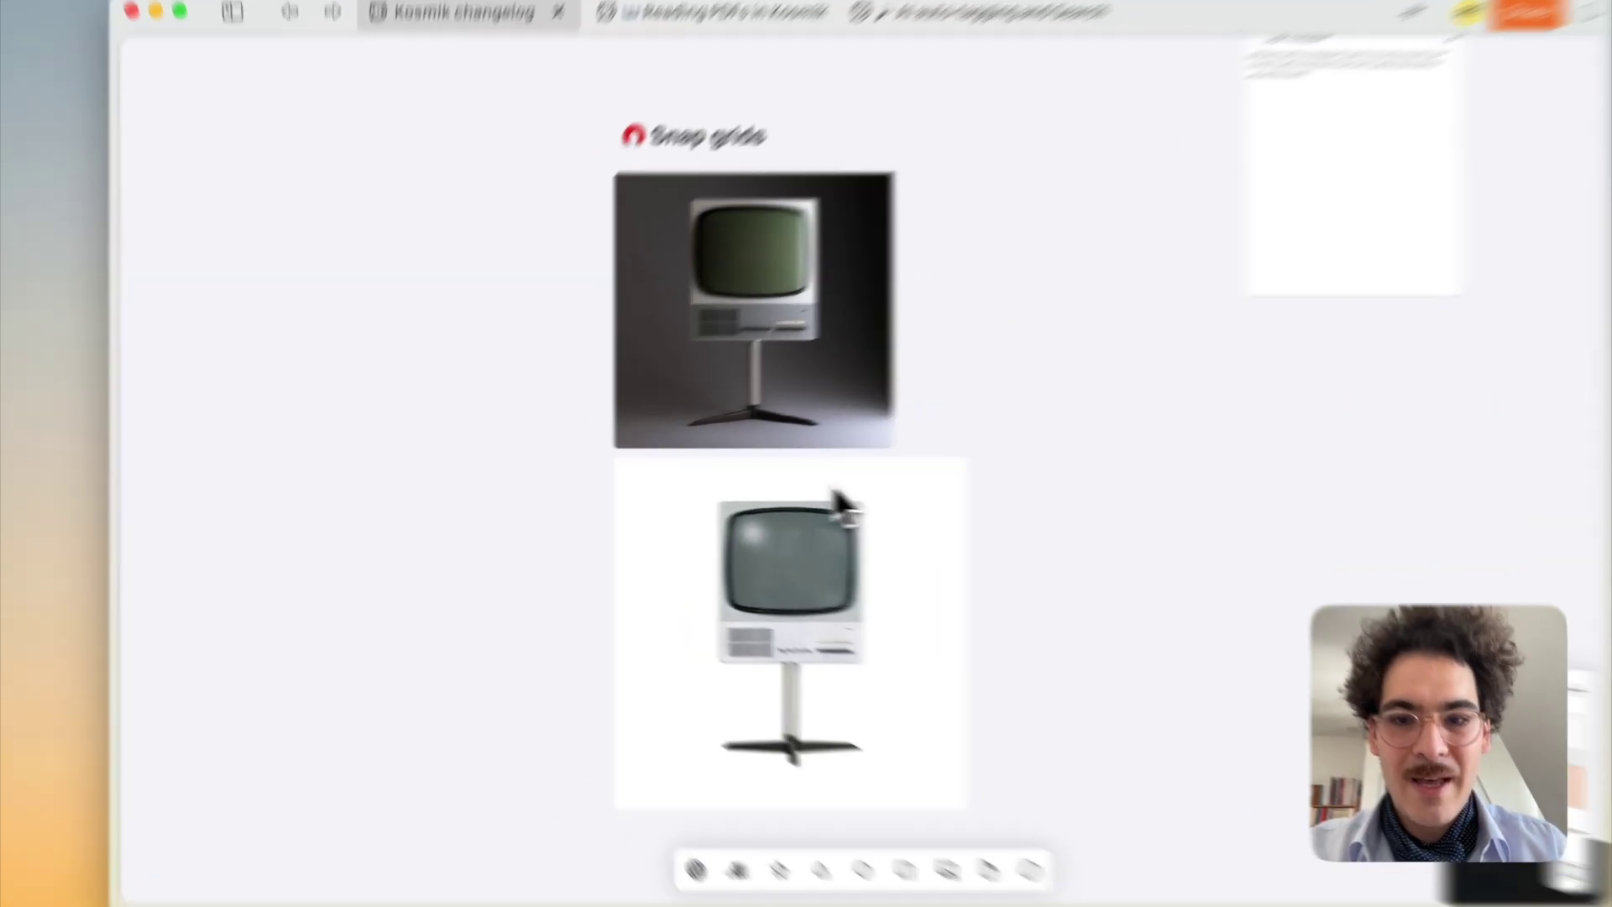
left_click_drag(835, 495, 697, 598)
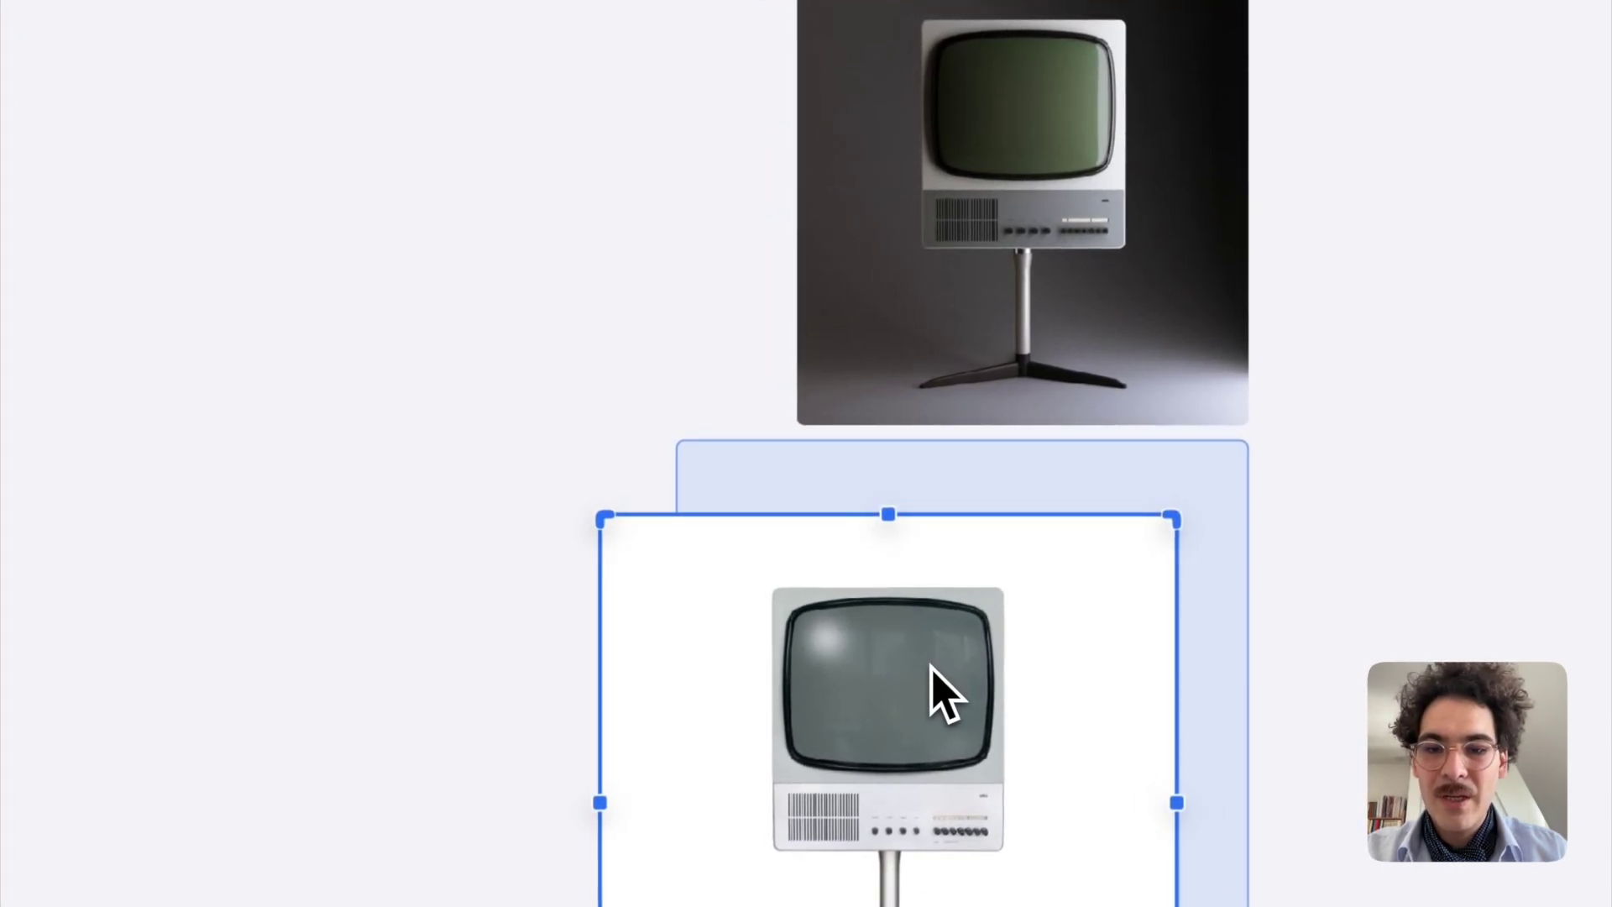
left_click_drag(930, 665, 491, 377)
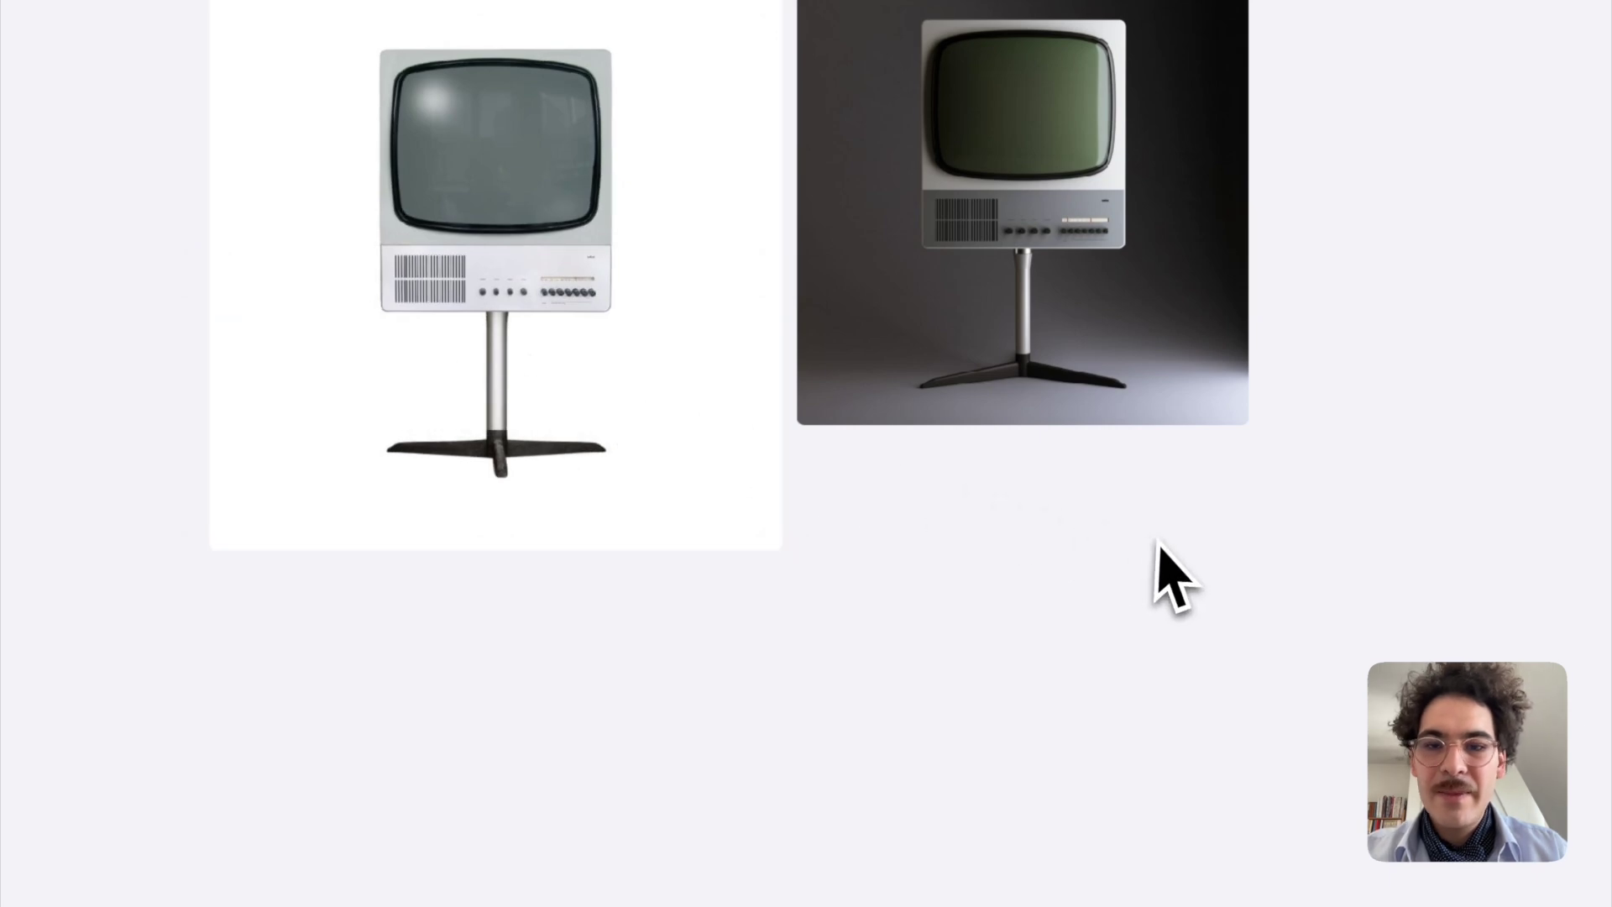
left_click_drag(1104, 359, 1048, 328)
Place the Snap grids heading above the dark TV and slide the dark TV over the white sticker.
left_click(1553, 277)
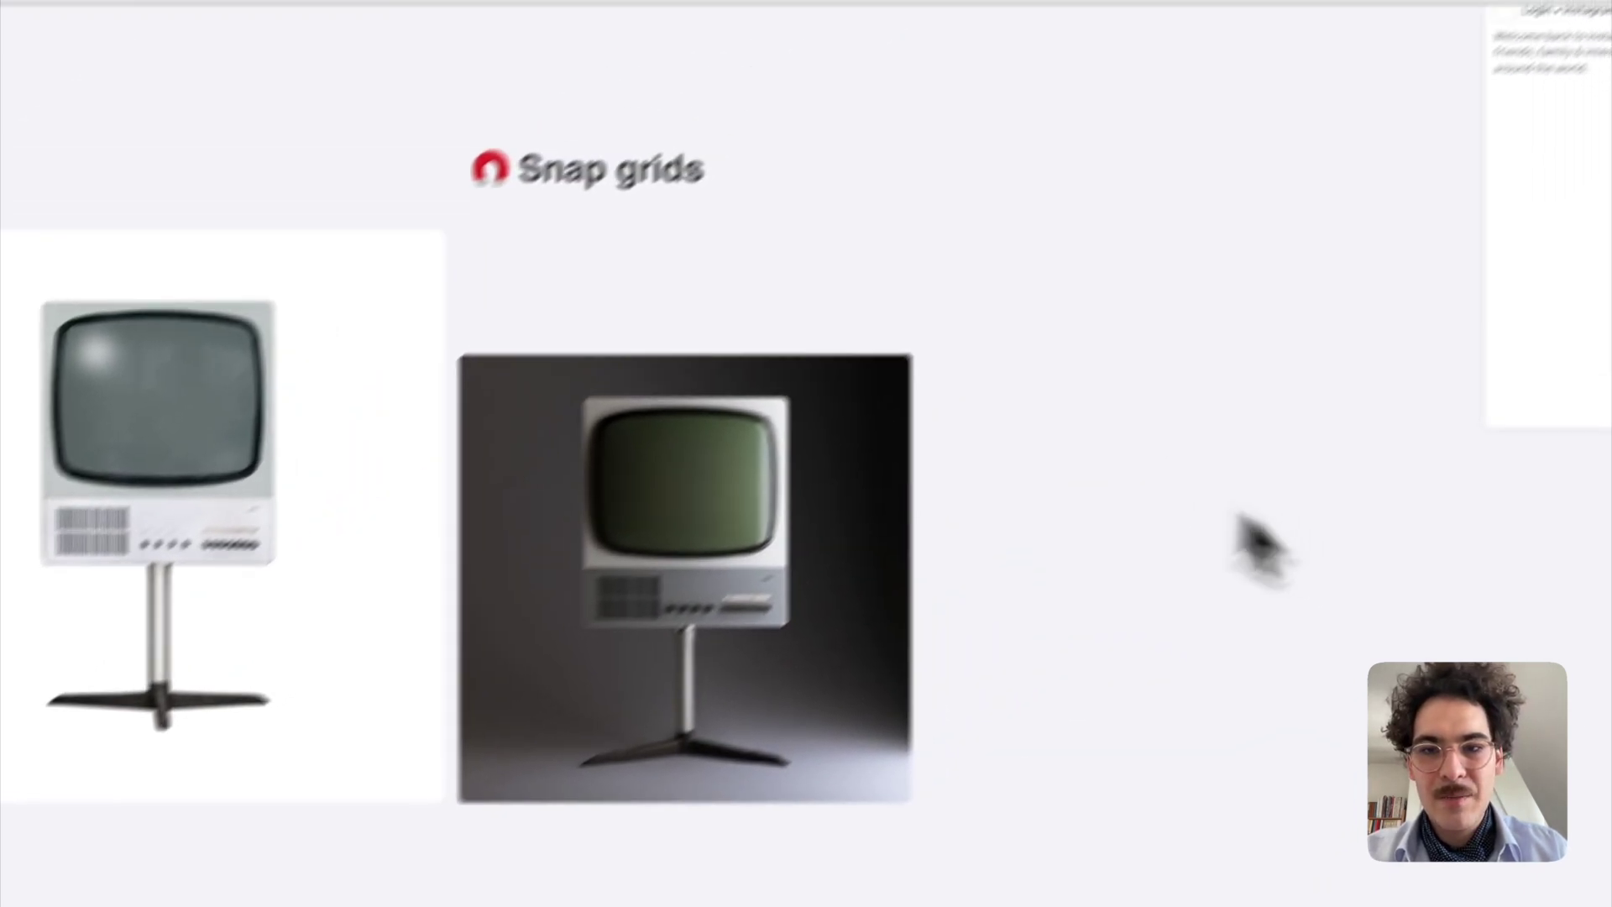
left_click_drag(597, 168, 663, 382)
left_click(1008, 540)
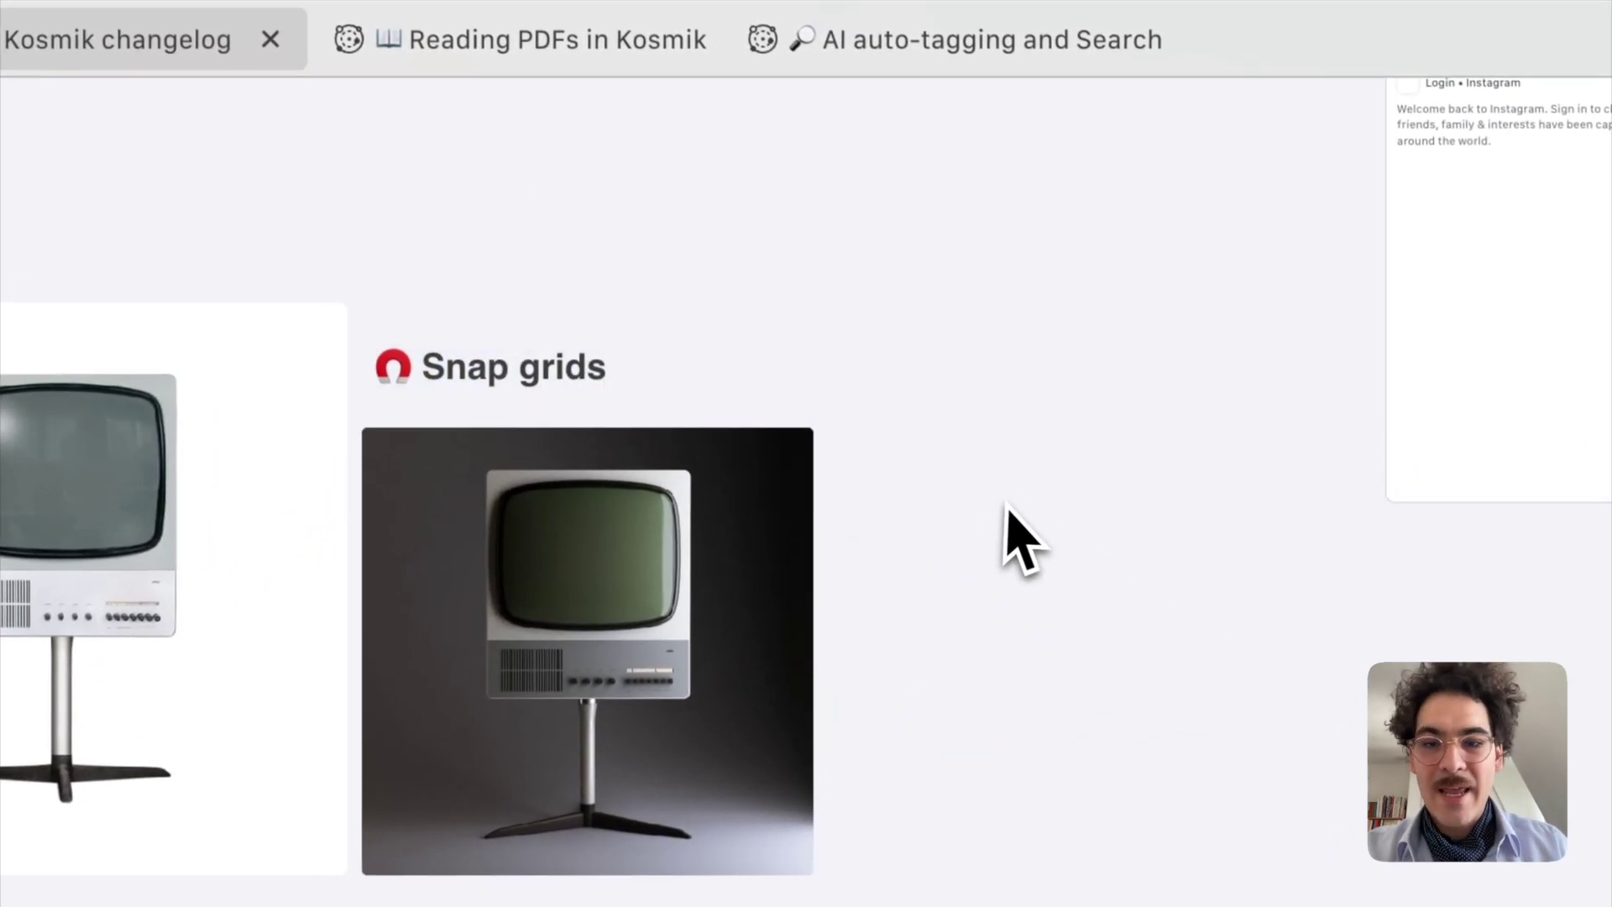
scroll(1012, 541, "left", 3)
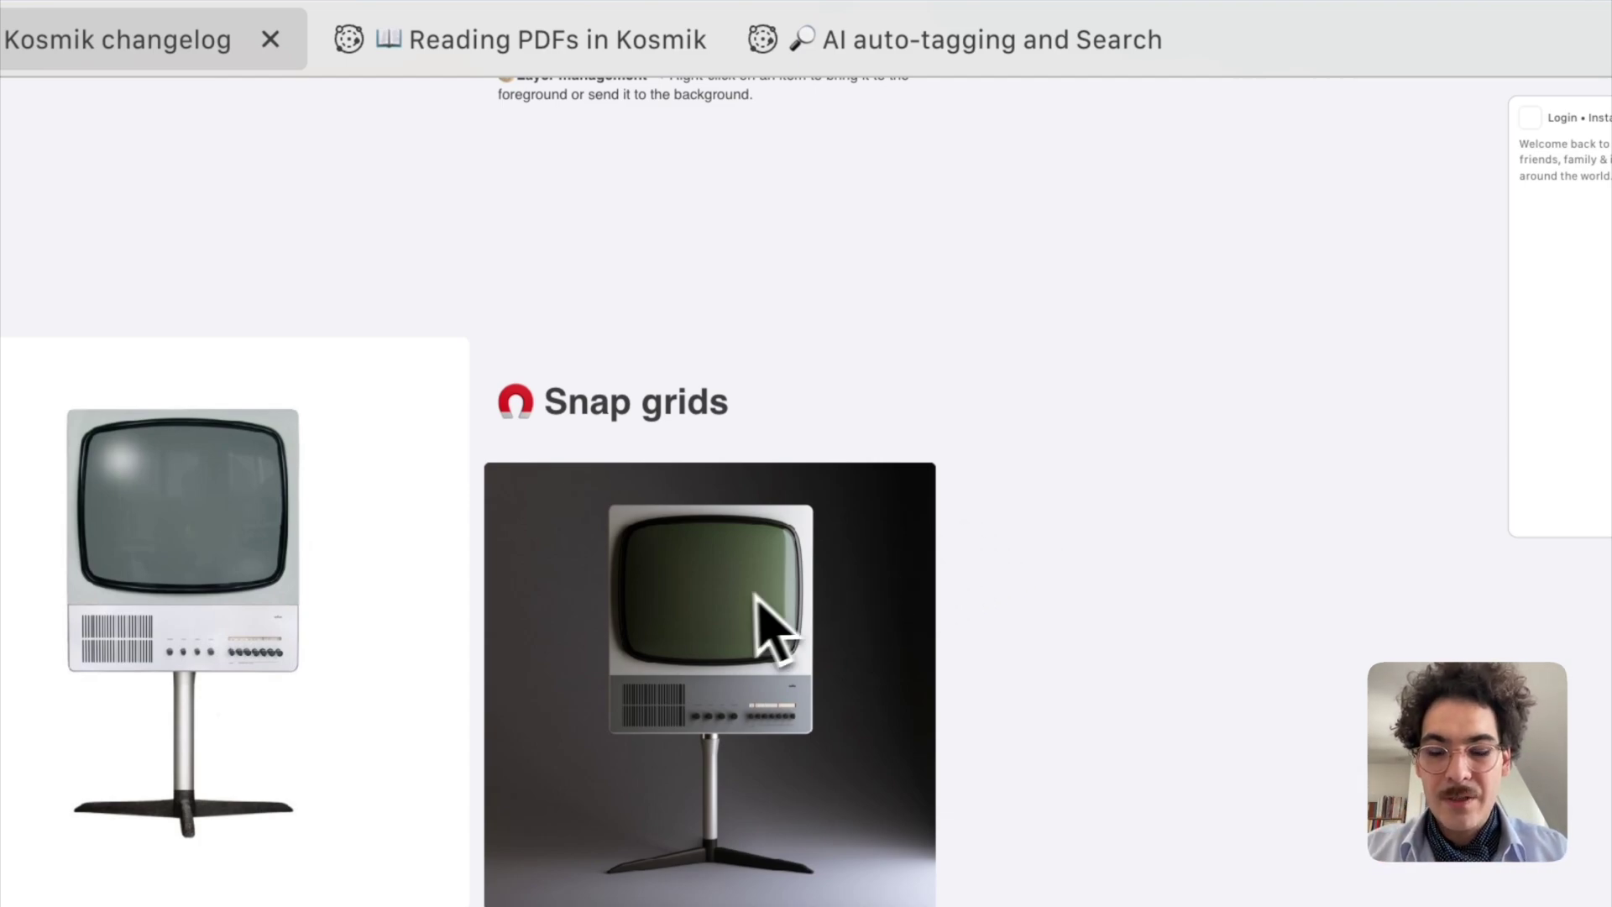
left_click_drag(764, 628, 546, 489)
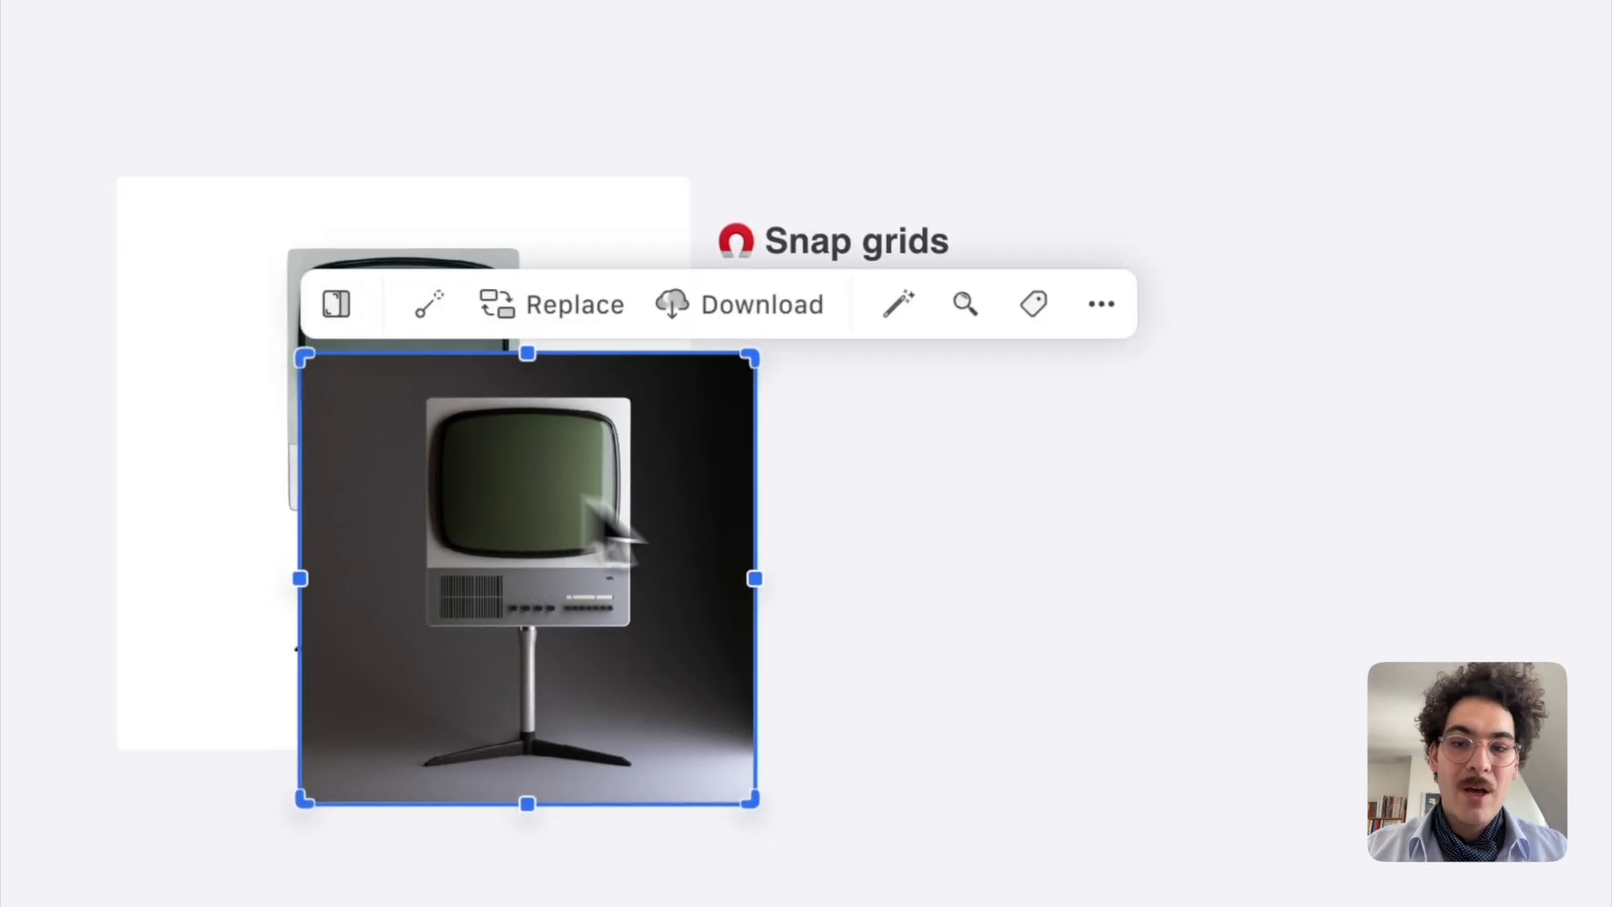
left_click(1186, 638)
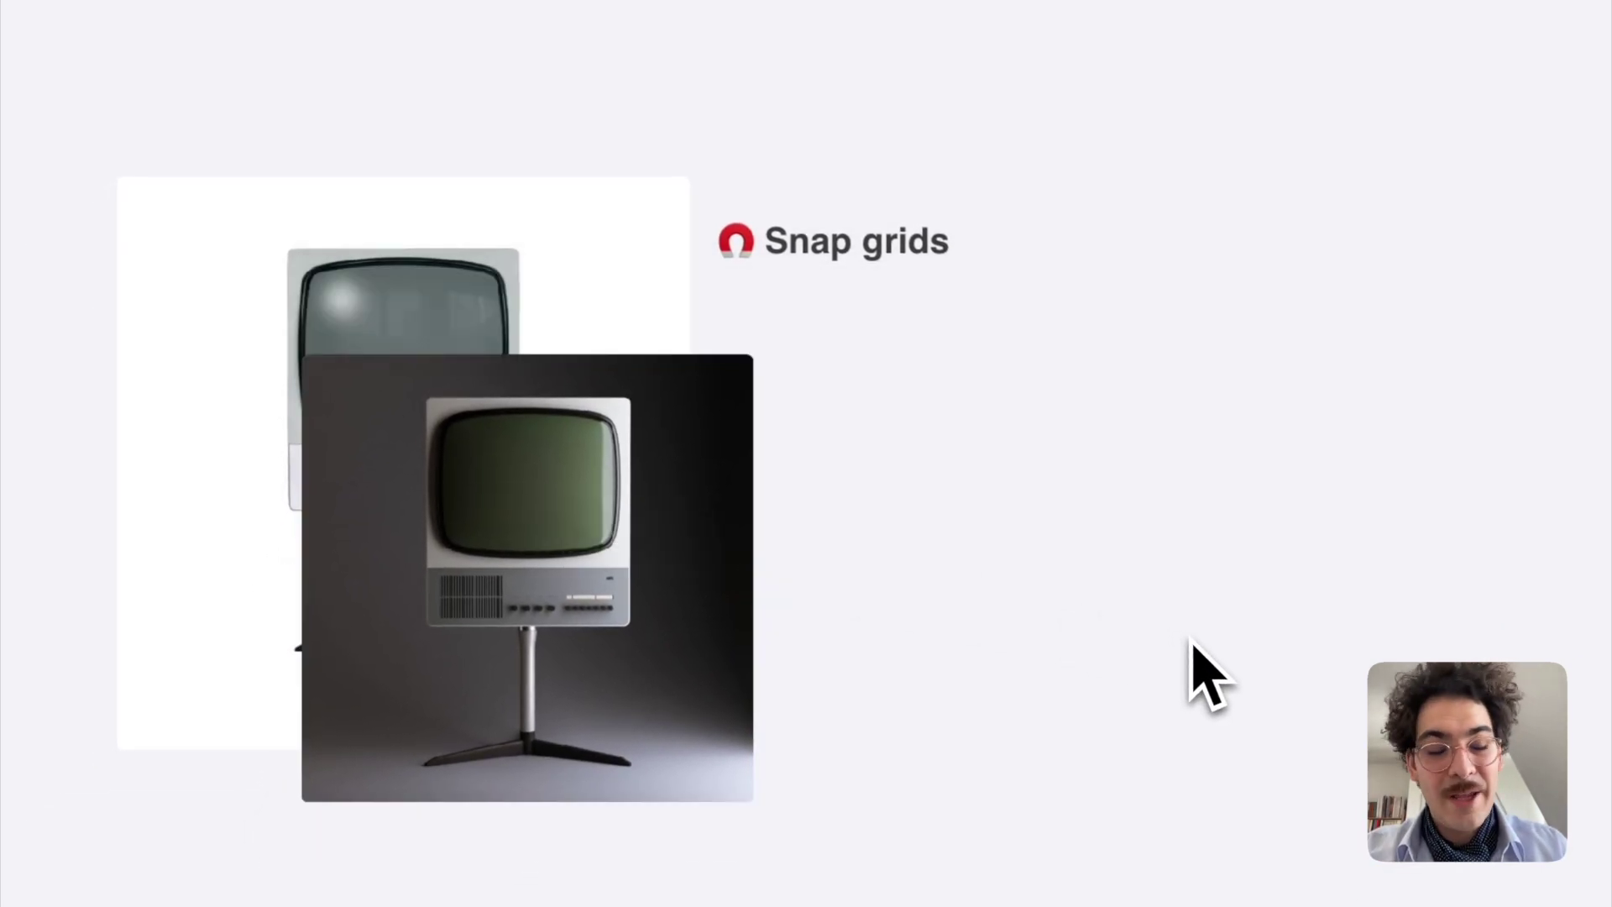
right_click(381, 260)
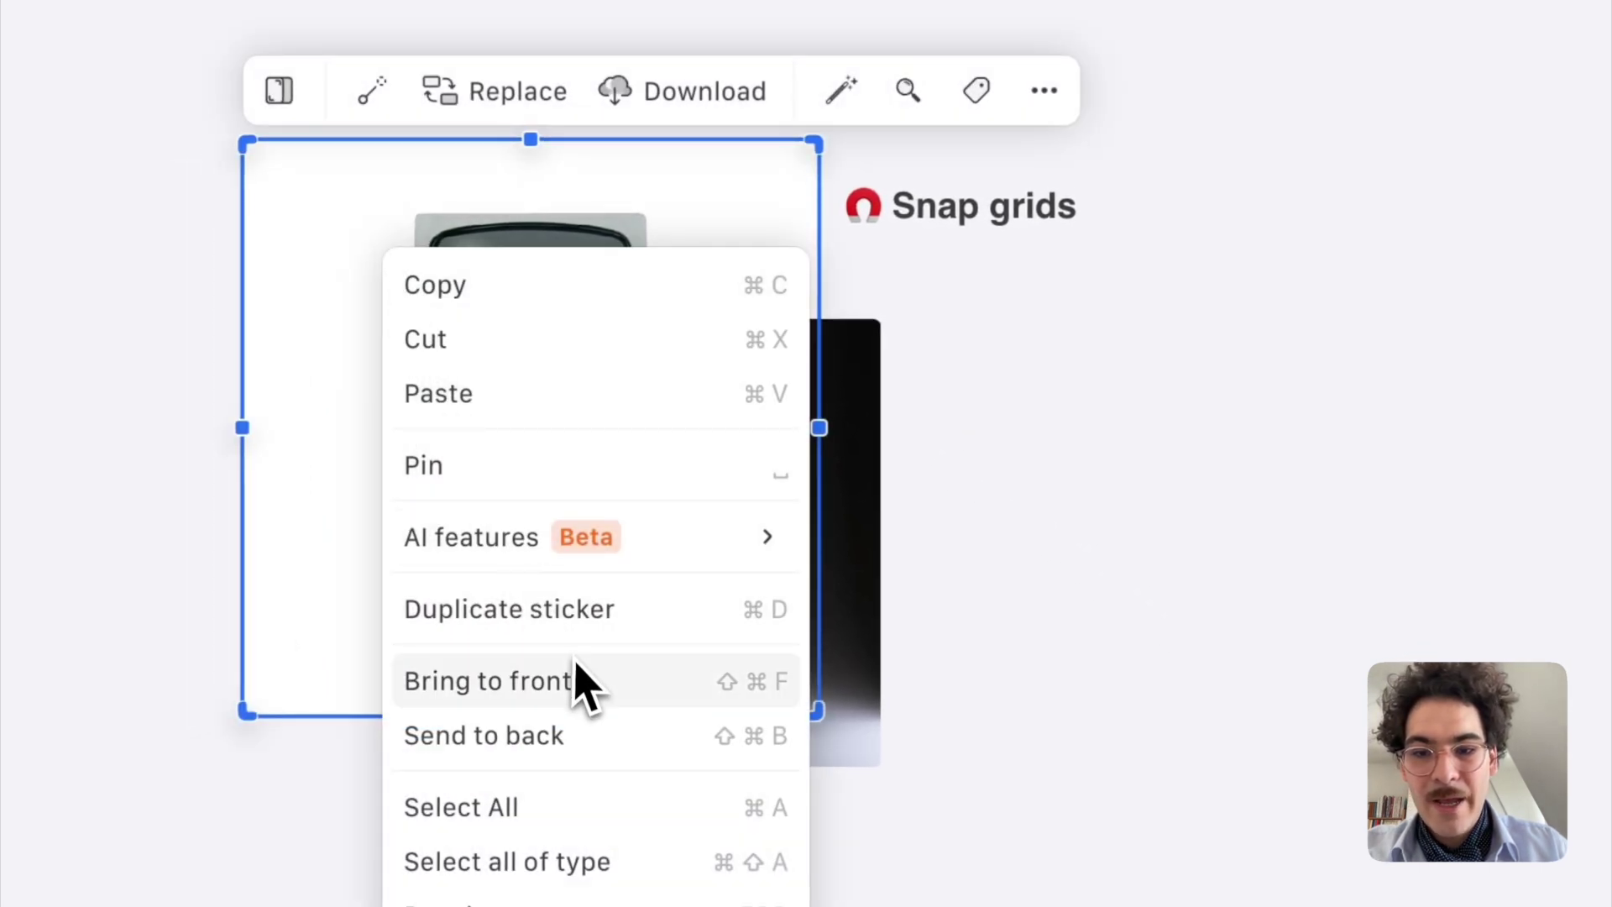
left_click(579, 682)
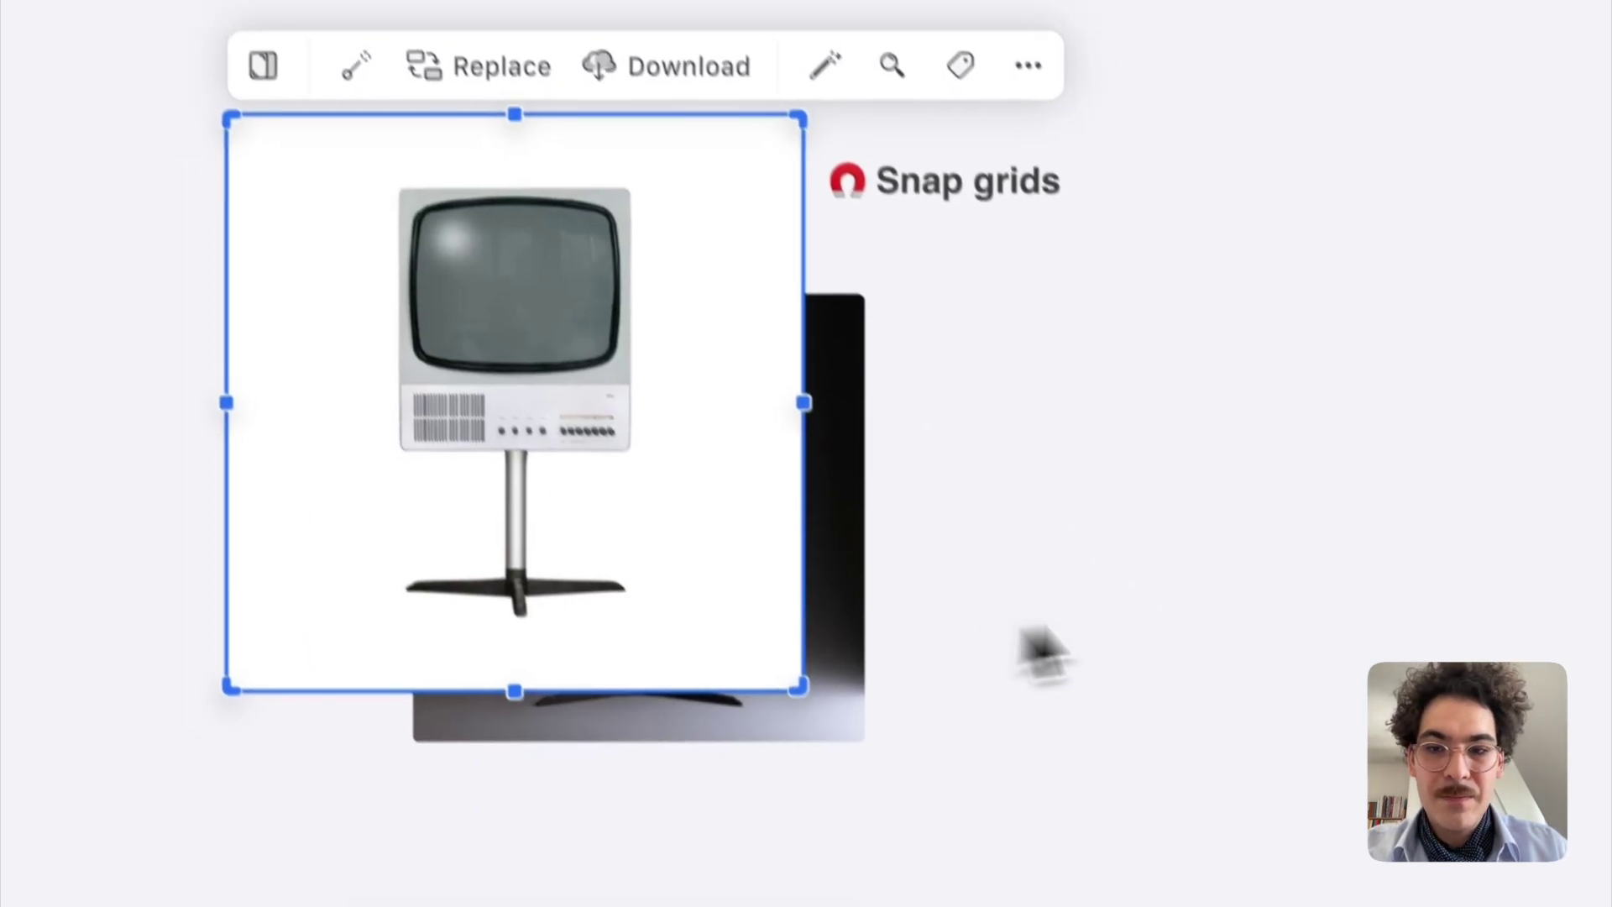
left_click(1198, 594)
right_click(430, 228)
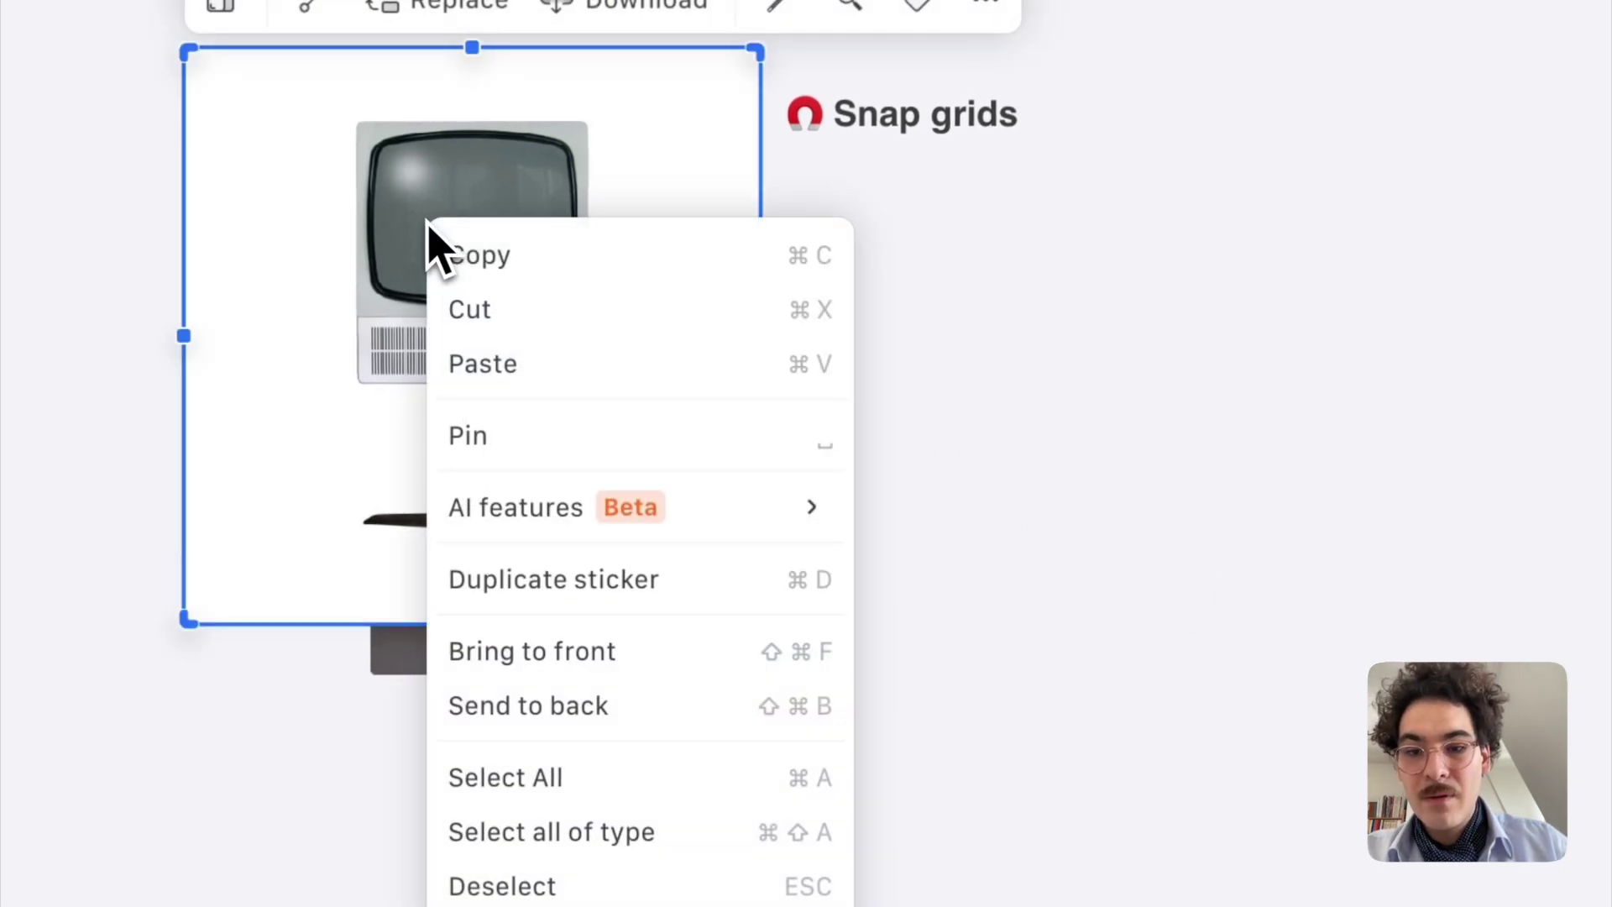
left_click(563, 697)
left_click(1145, 635)
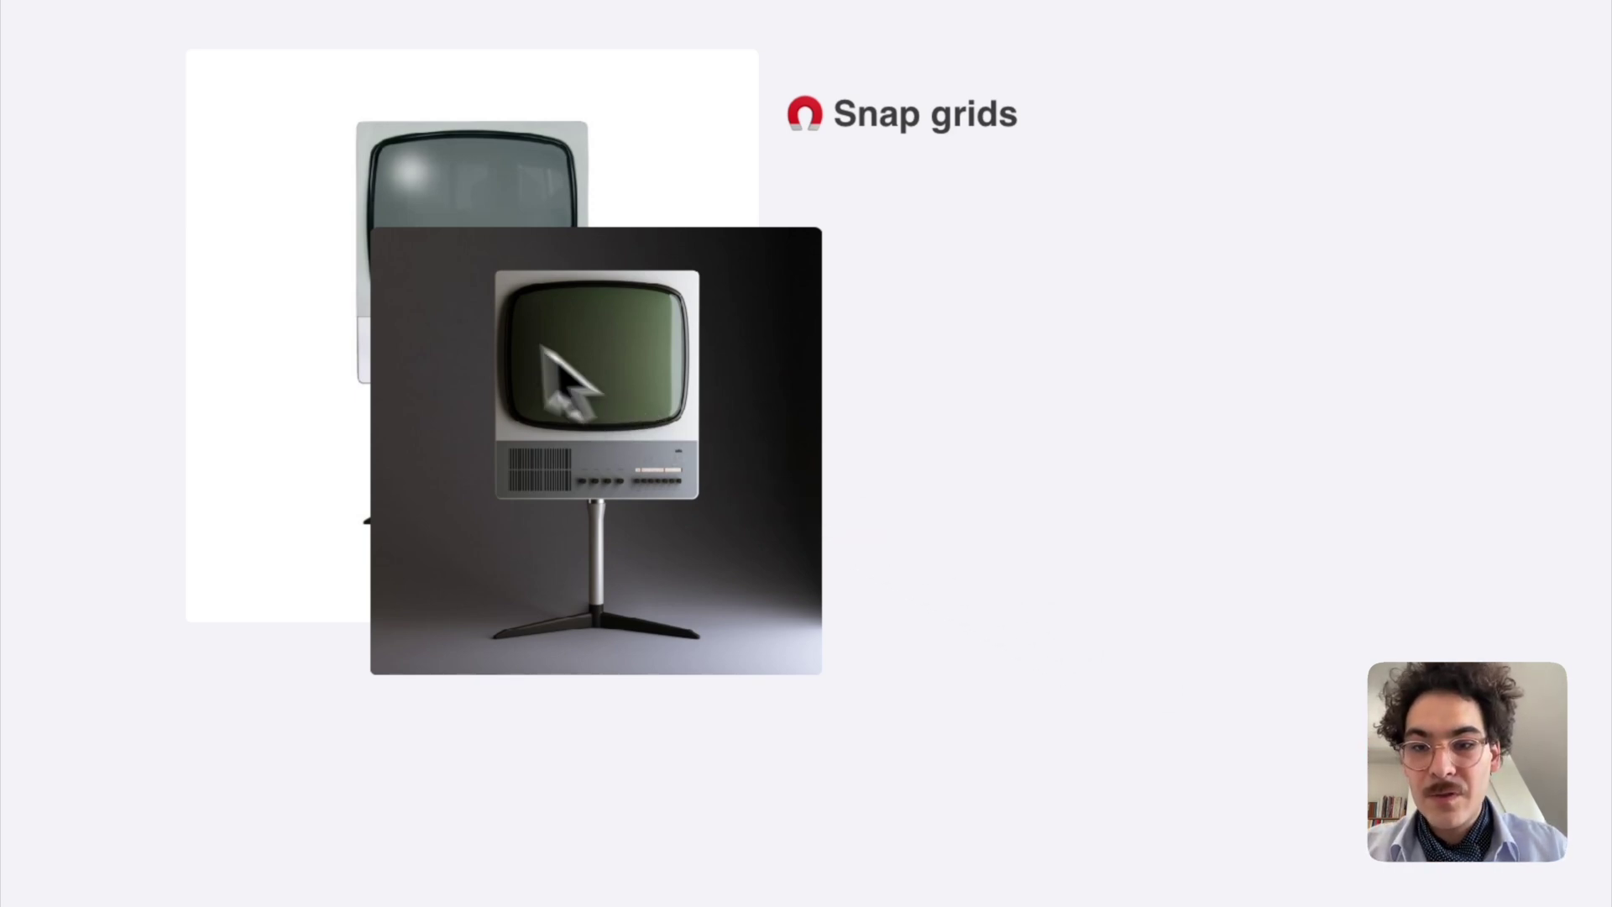
right_click(290, 243)
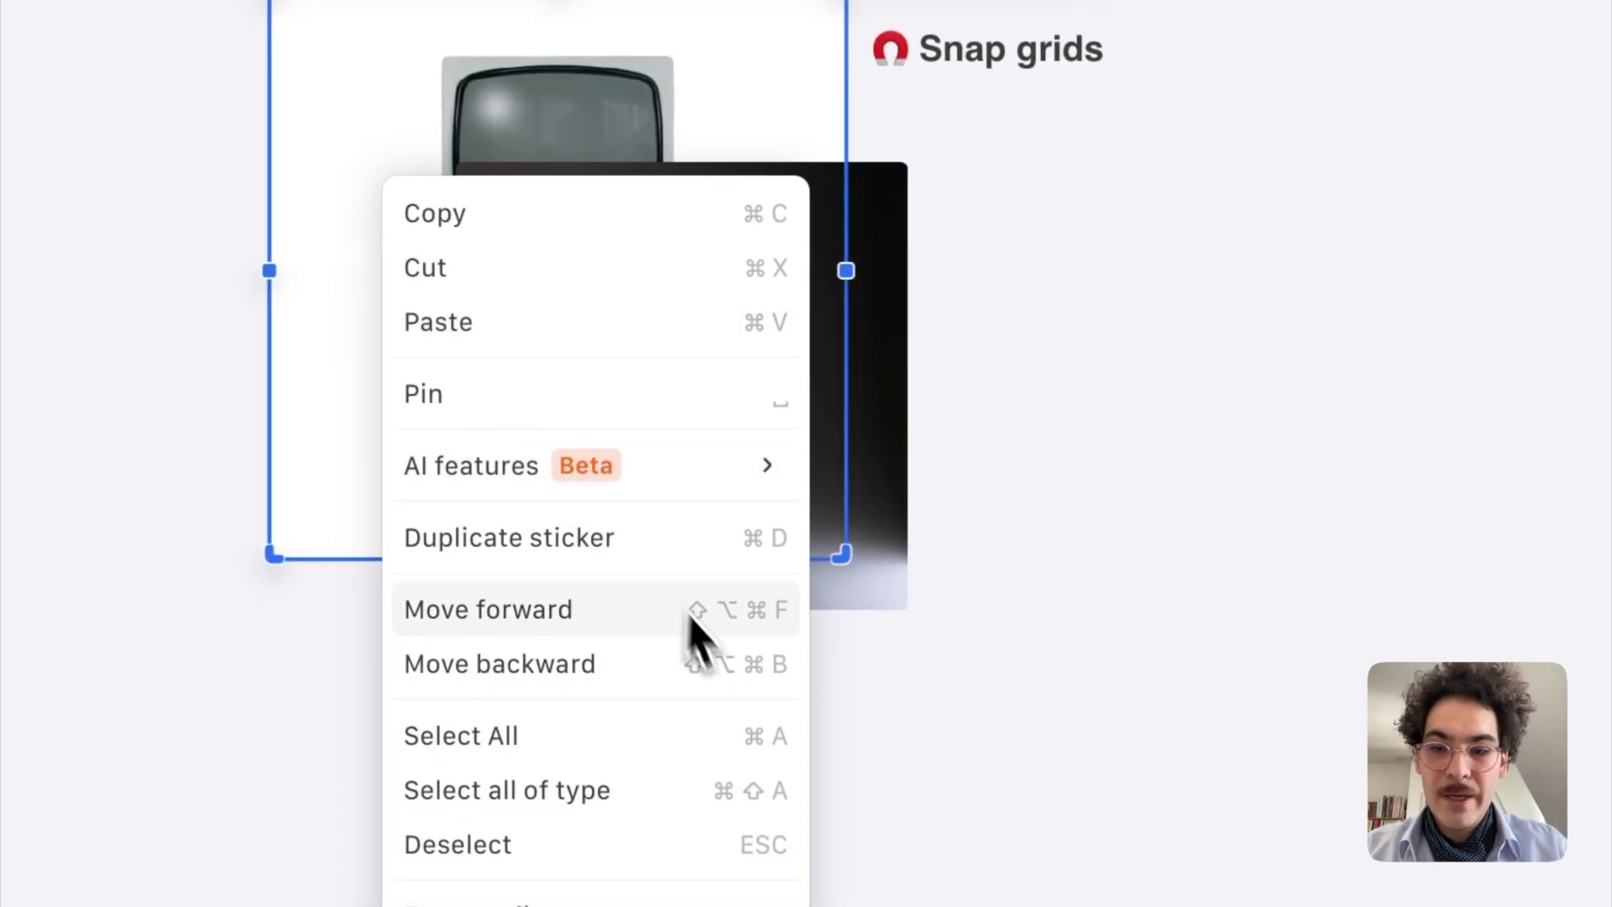
left_click(703, 668, "alt")
left_click(702, 684)
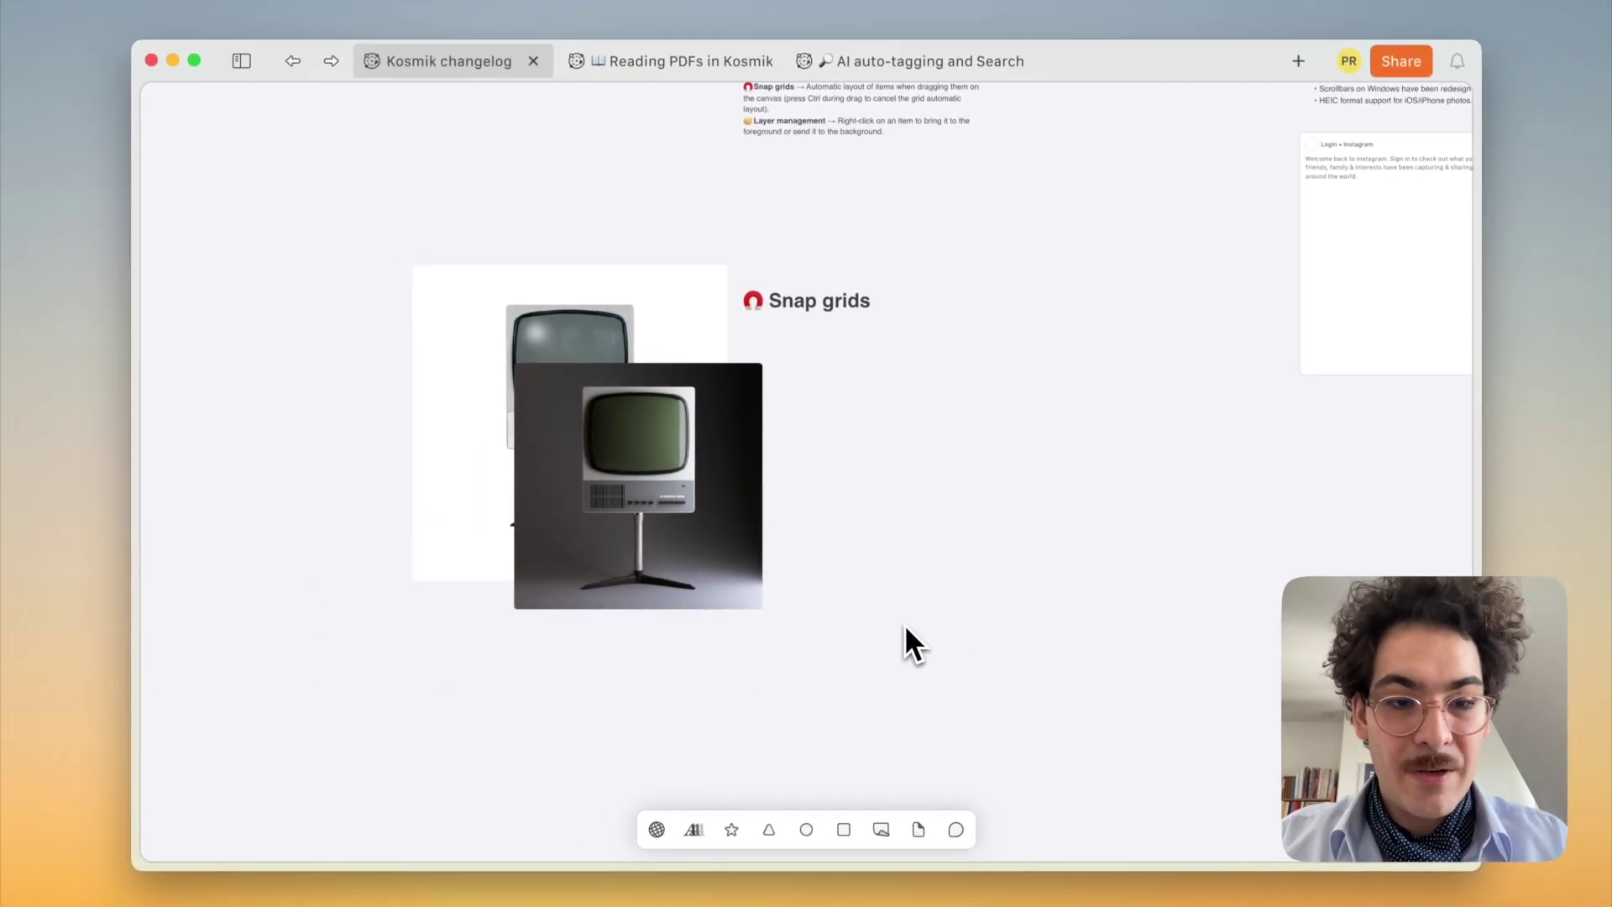
Find the Instagram card on the canvas and open it for browsing.
scroll(905, 623, "right", 2)
scroll(904, 623, "up", 1)
scroll(904, 623, "right", 5)
scroll(904, 623, "up", 3)
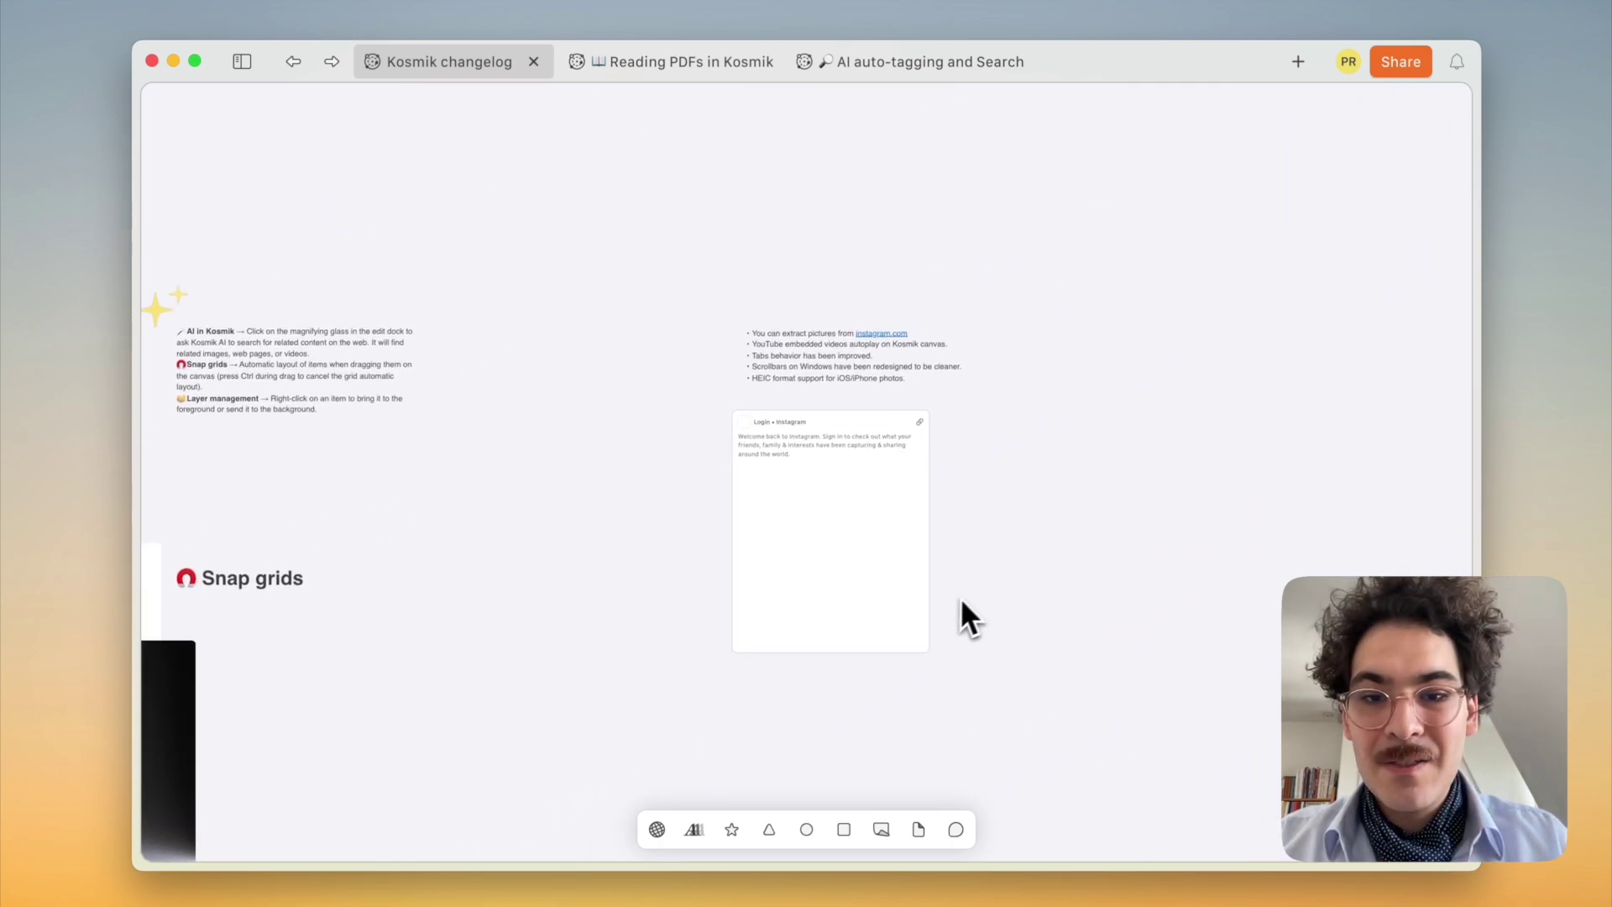
scroll(968, 588, "up", 5)
scroll(969, 588, "right", 1)
scroll(969, 588, "up", 1)
scroll(969, 588, "right", 3)
scroll(969, 588, "down", 2)
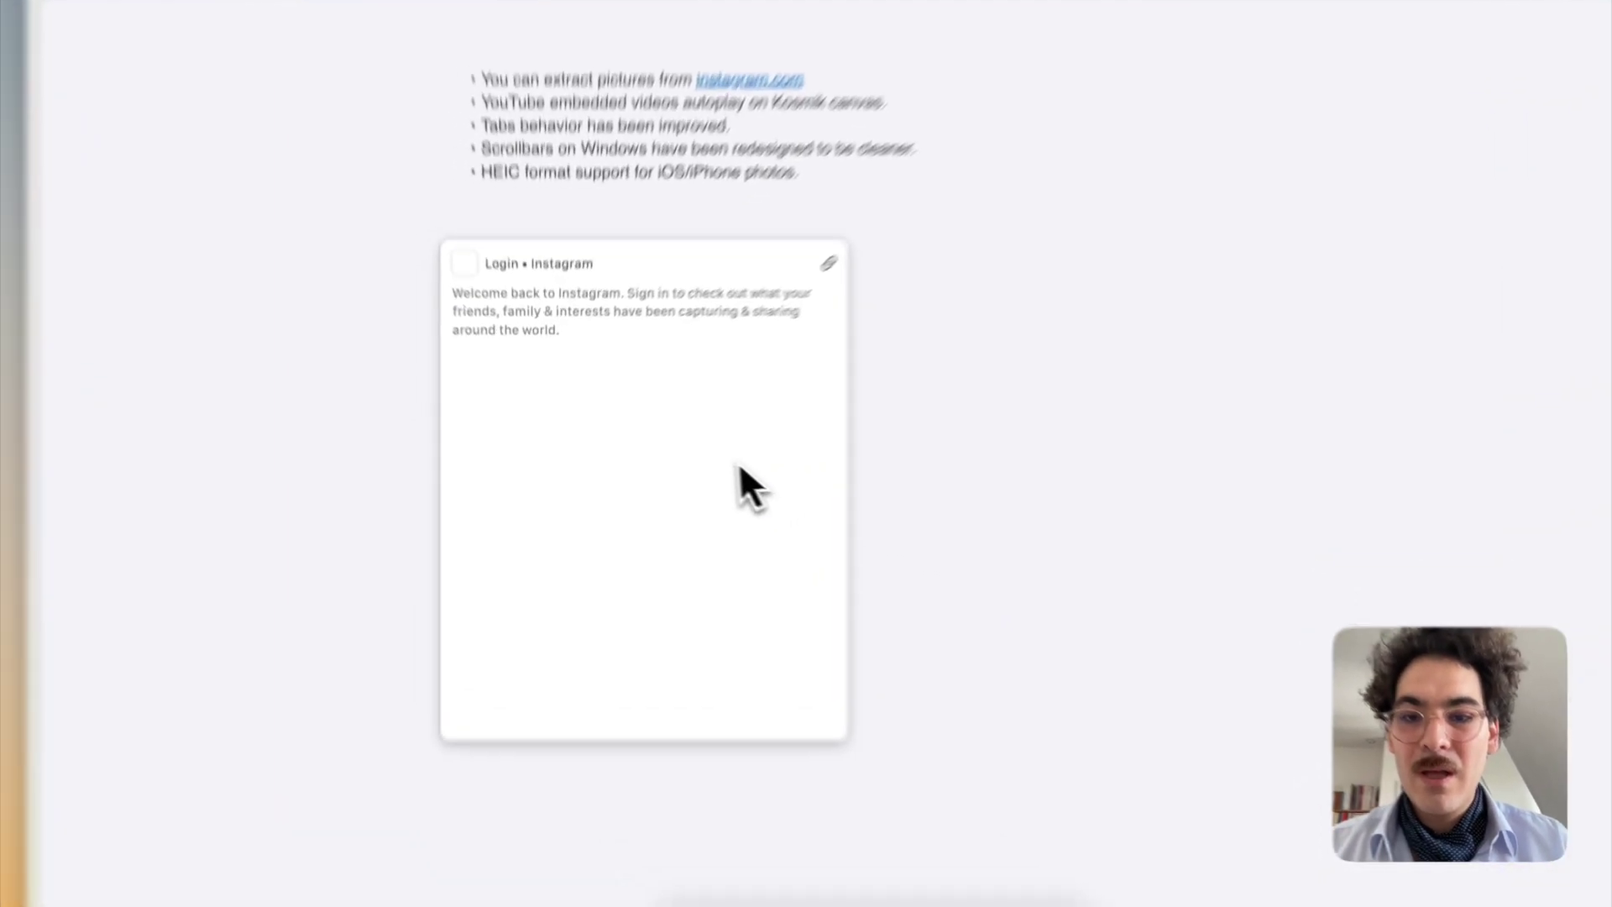
left_click(684, 464)
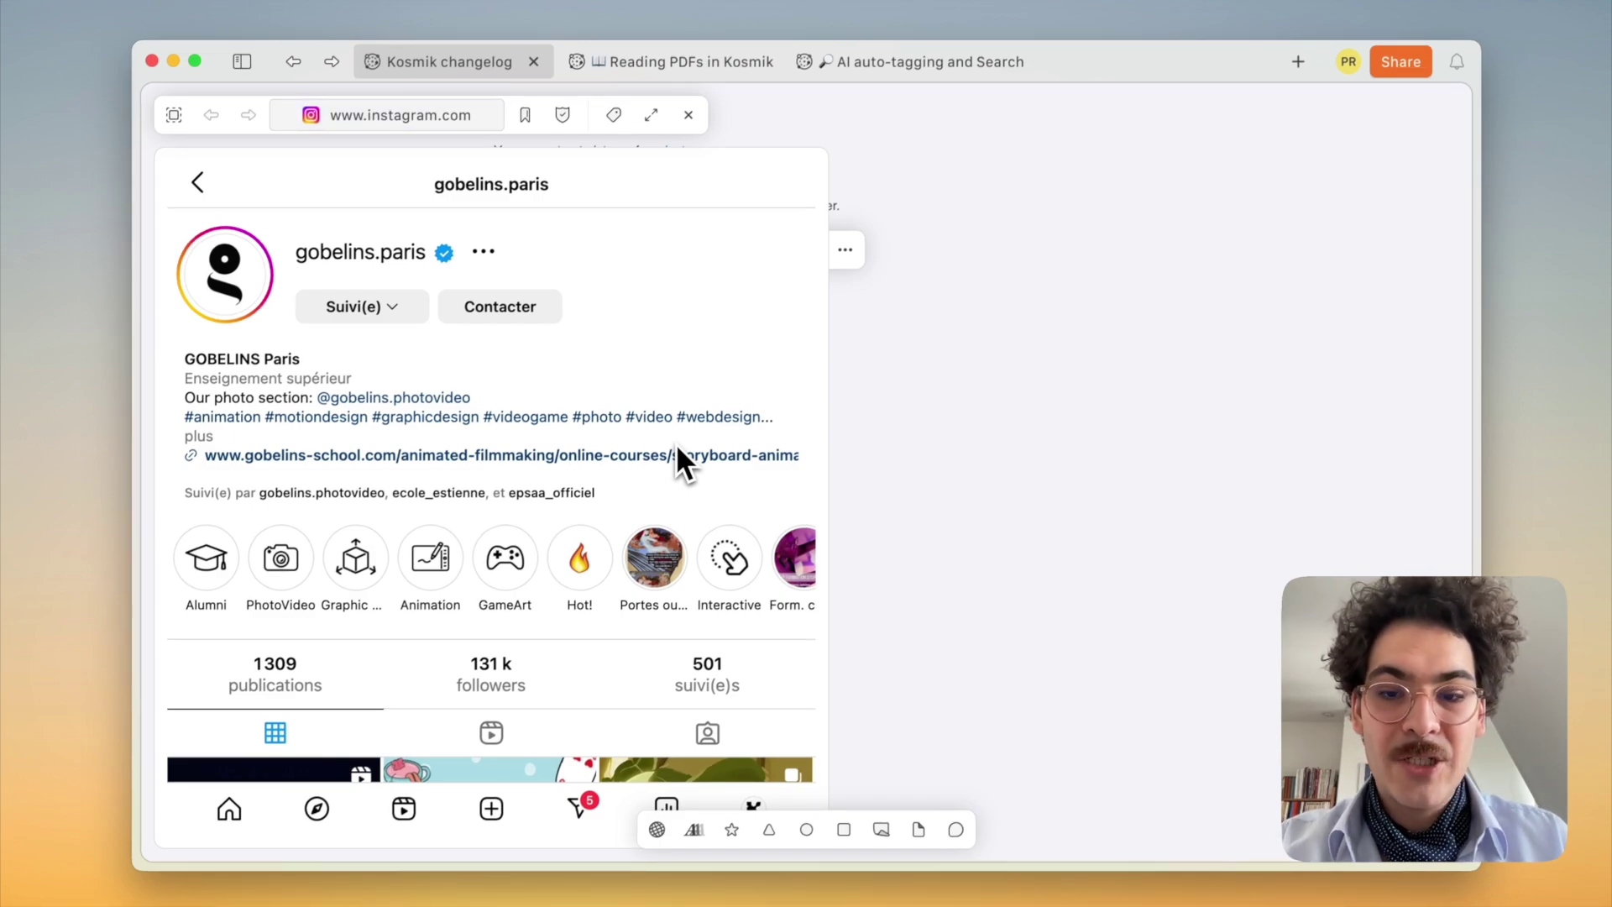
Pull the green illustration and the numbers post from Instagram onto the canvas.
scroll(676, 443, "down", 6)
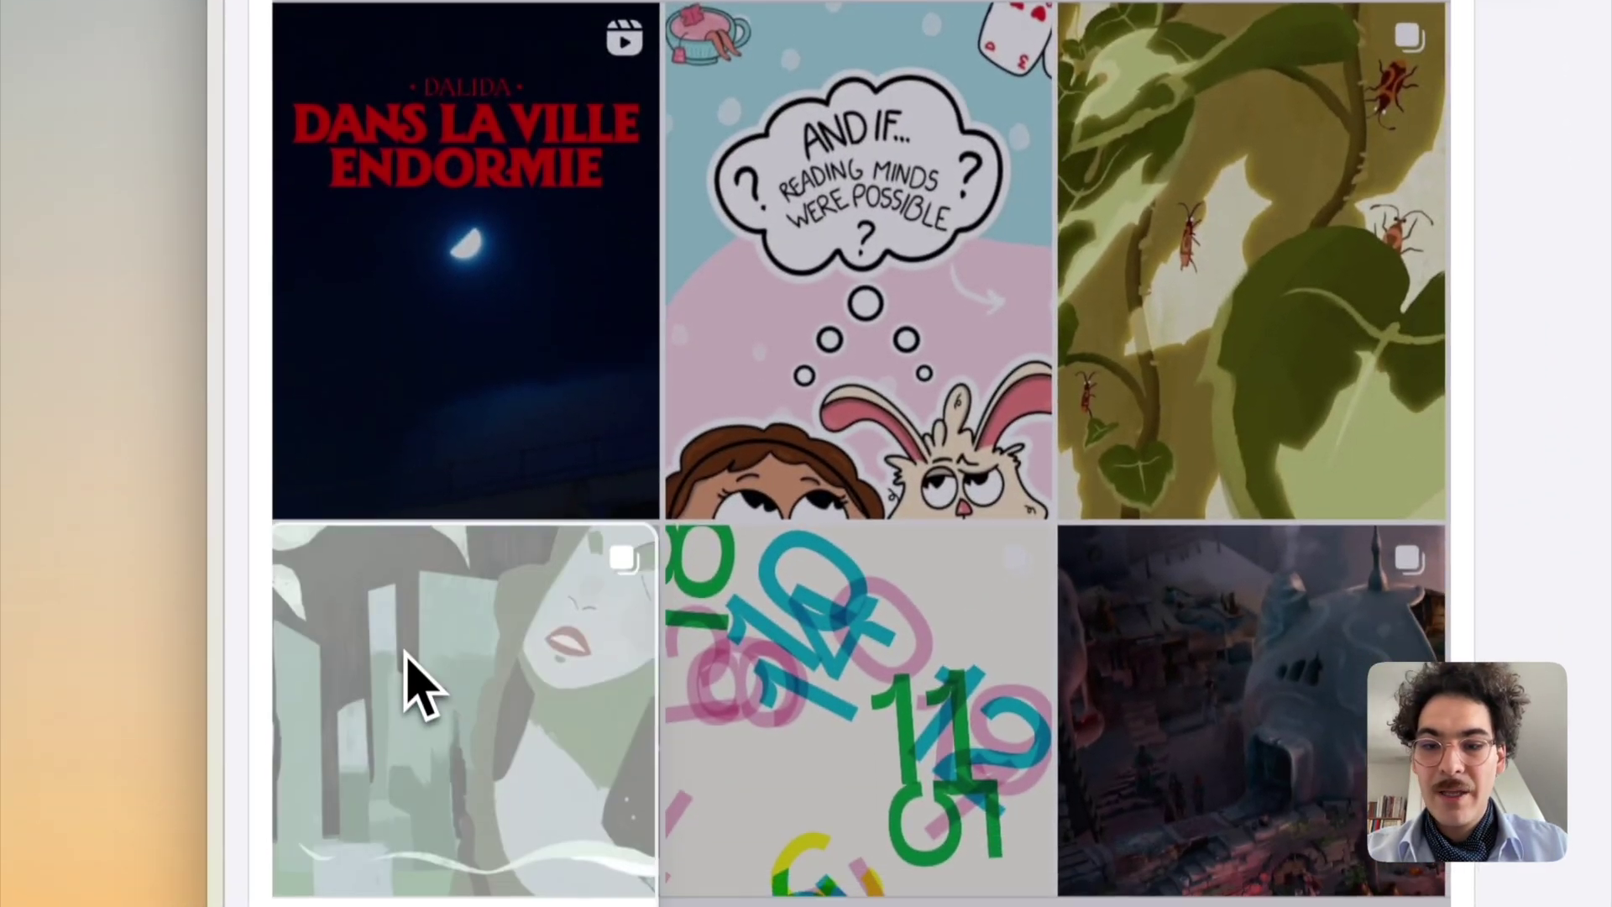
left_click_drag(413, 772, 1176, 470)
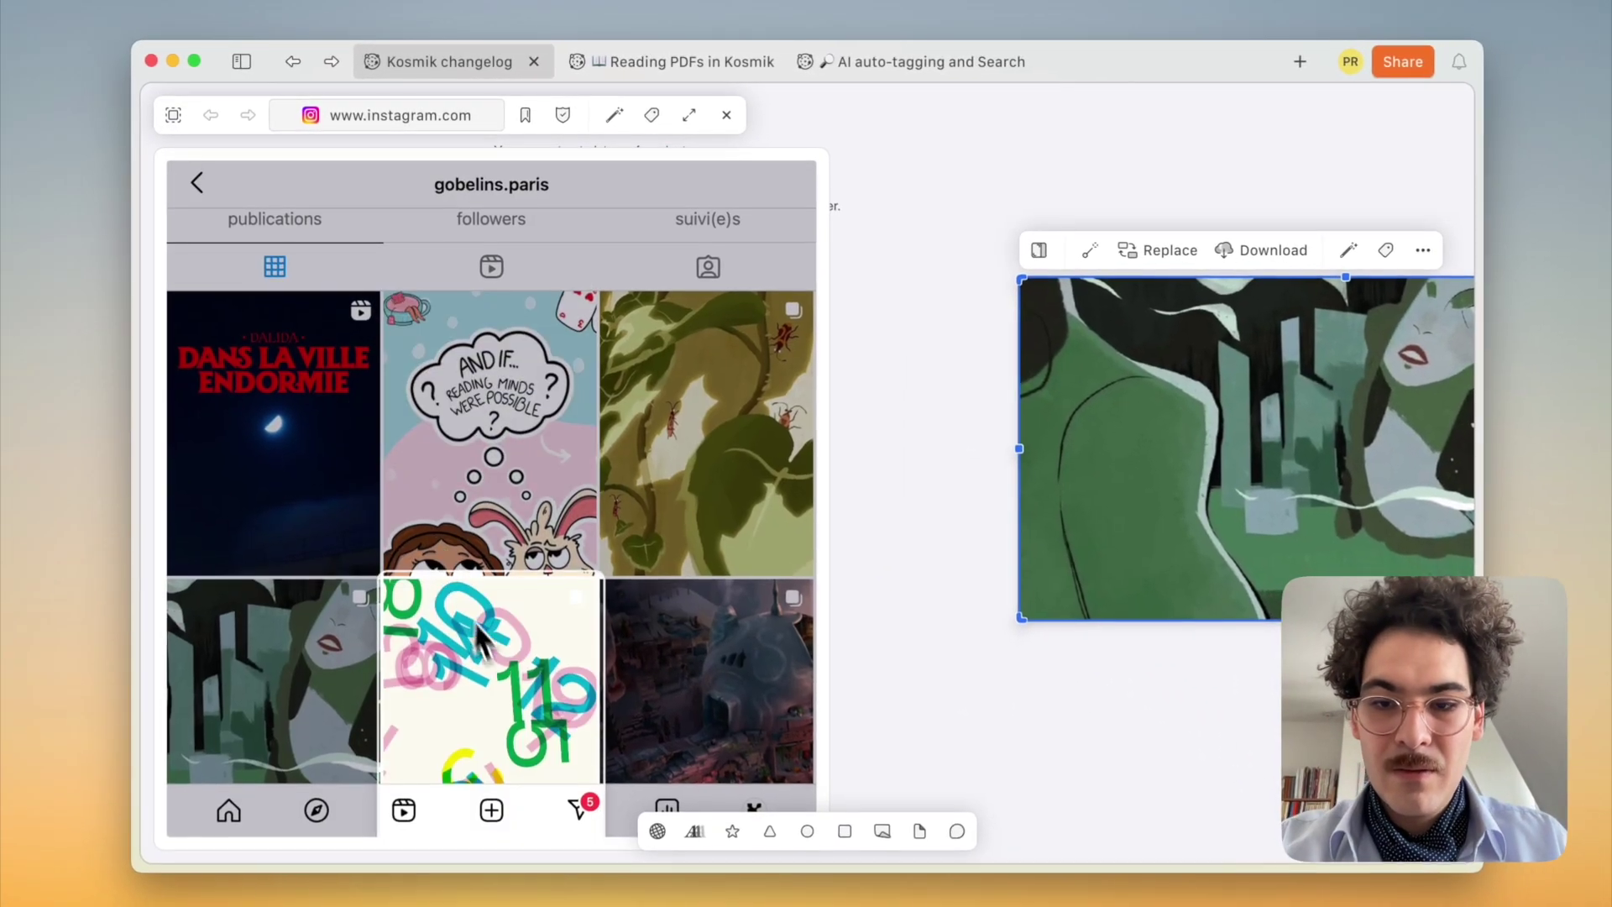
left_click(493, 664)
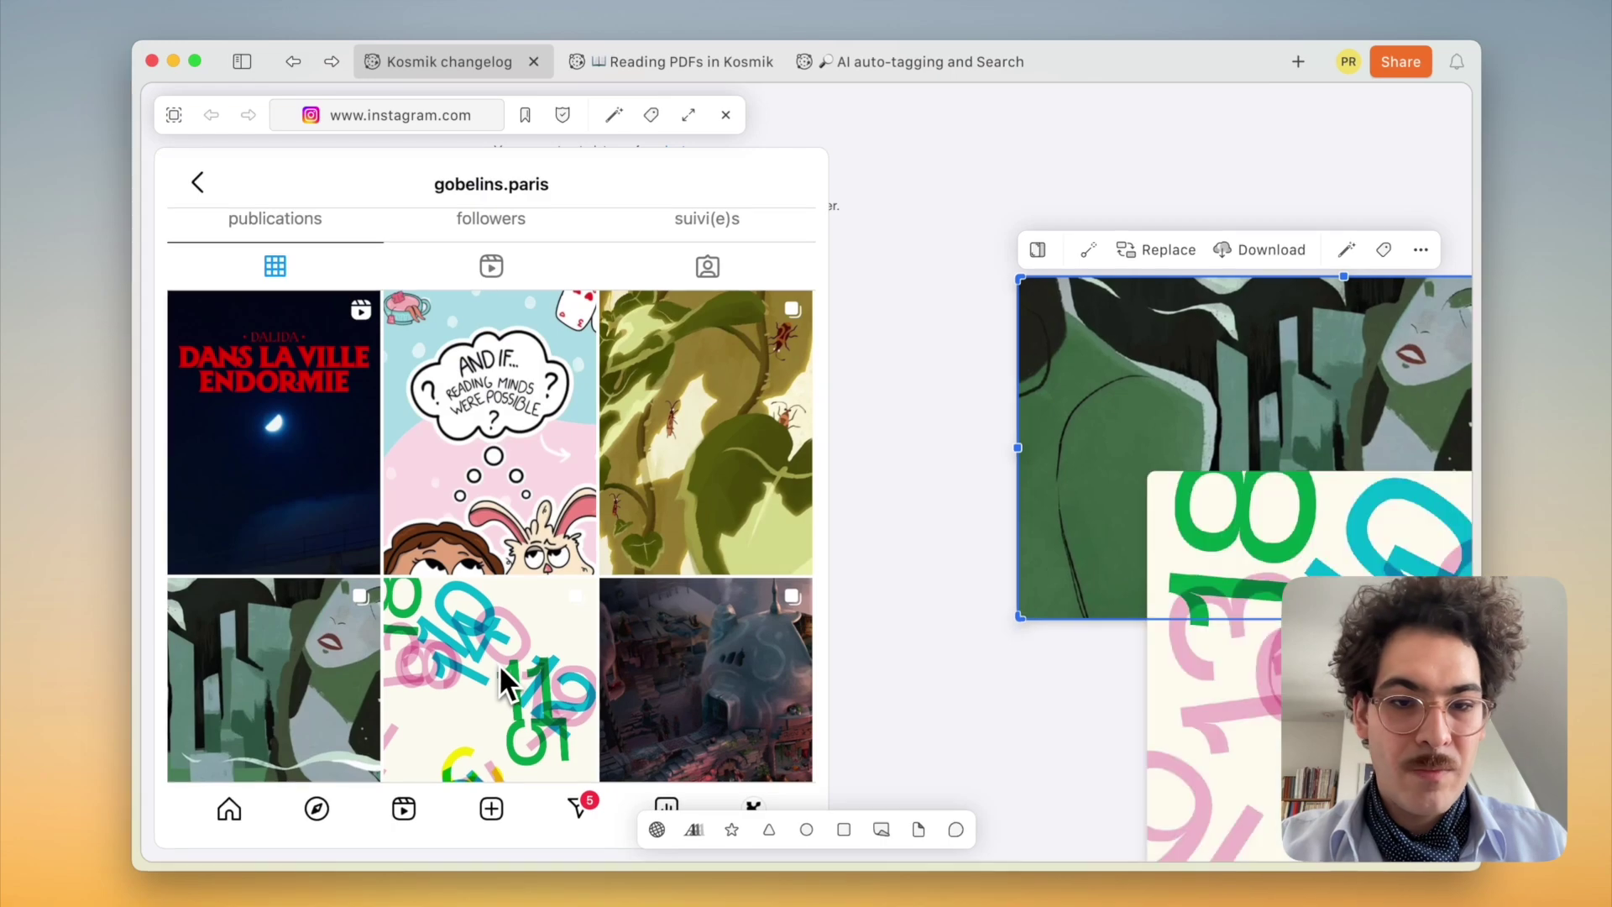
left_click_drag(1314, 489, 1192, 648)
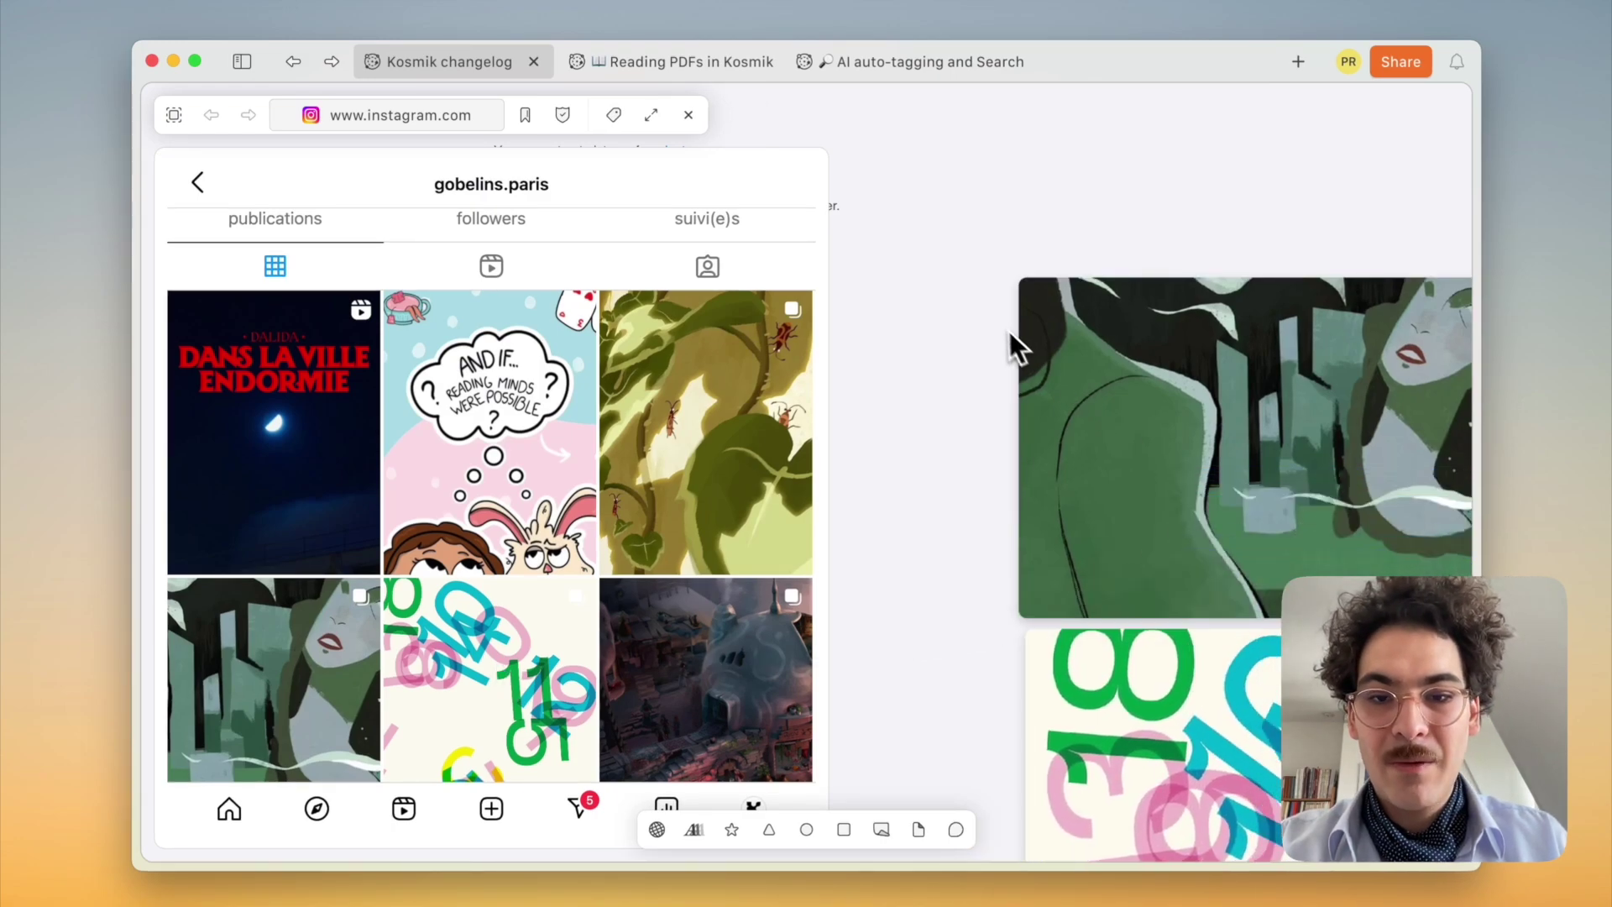
Line up the green illustration and numbers image in a row beside the Instagram card.
left_click(724, 117)
scroll(910, 180, "down", 4)
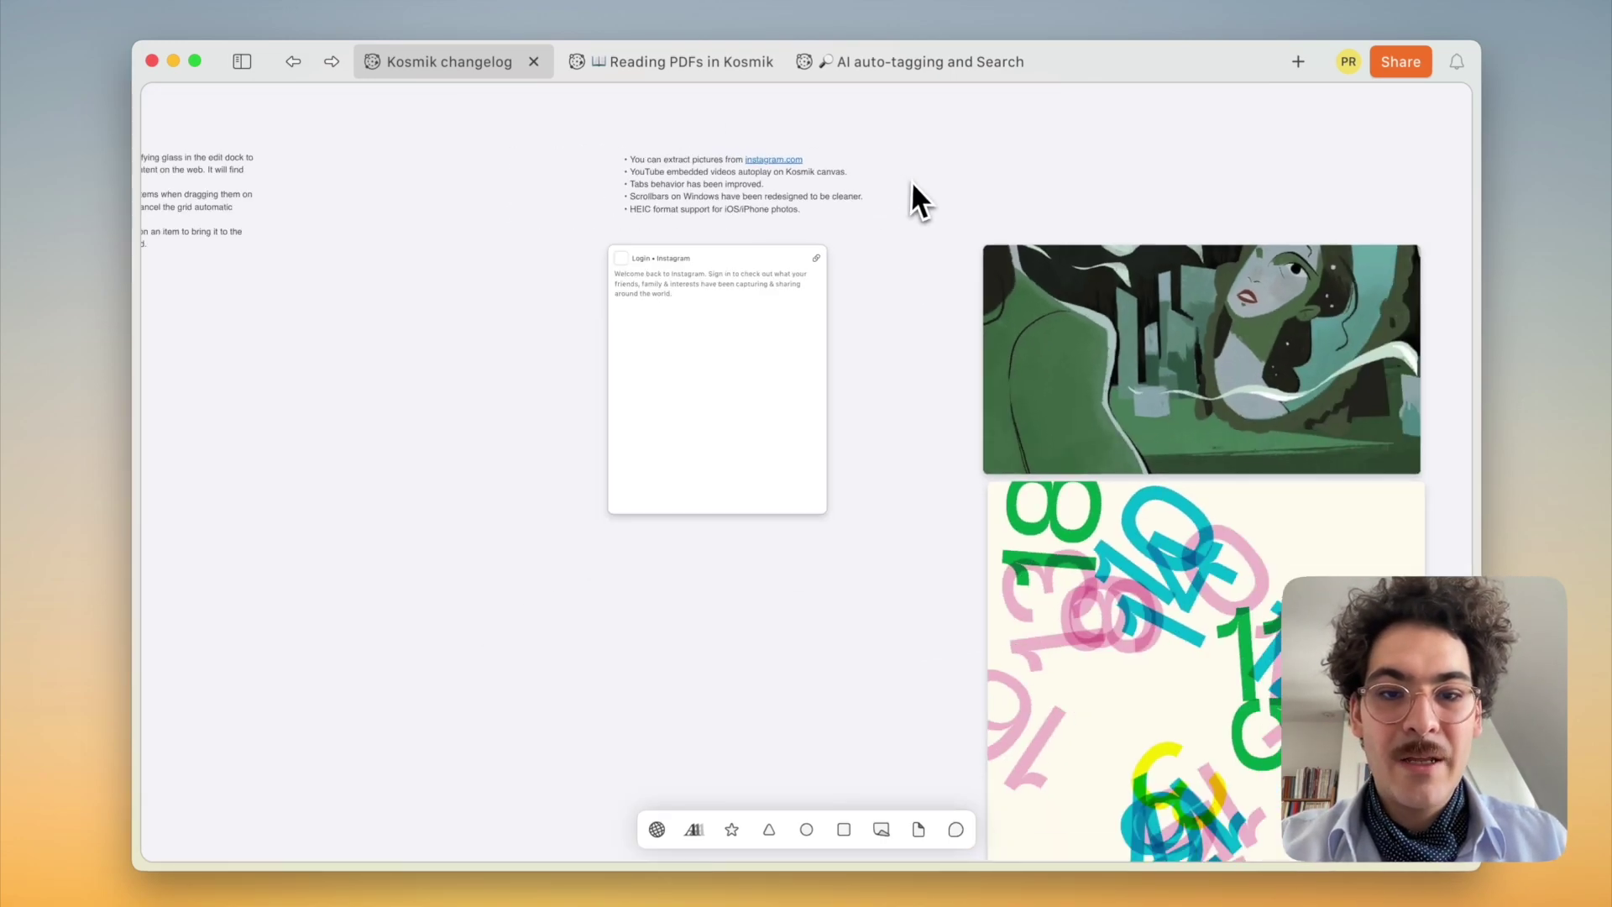
scroll(913, 179, "right", 1)
left_click_drag(1079, 297, 970, 319)
left_click_drag(990, 587, 1290, 346)
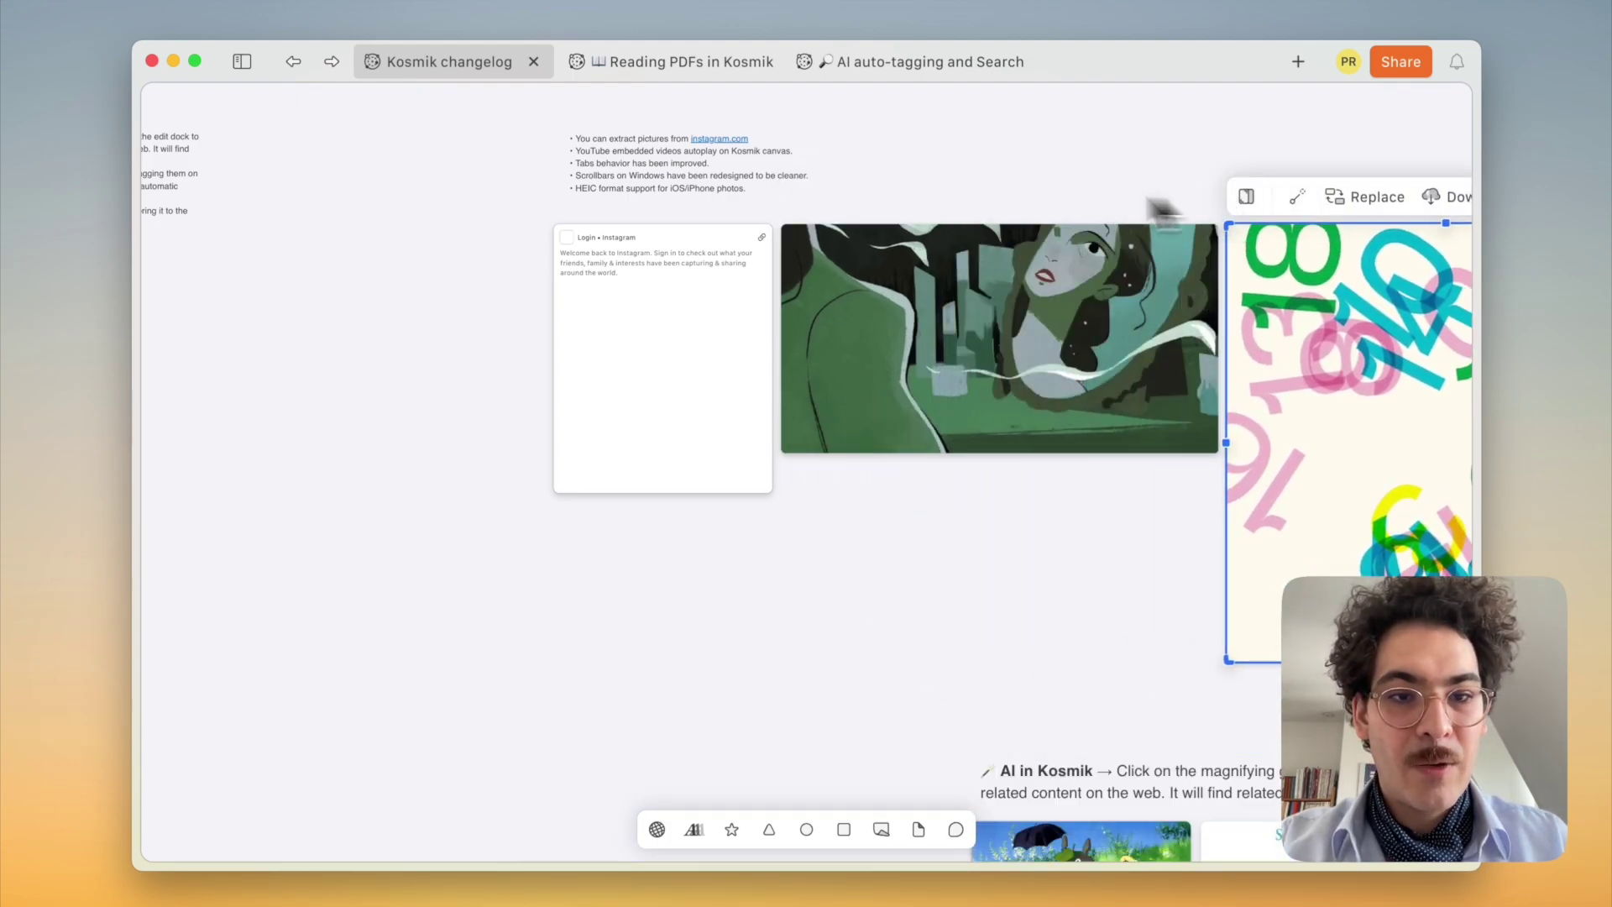
Check the numbers image's Instagram source page and its description and tags, then close them.
scroll(1162, 215, "right", 3)
scroll(1162, 216, "up", 1)
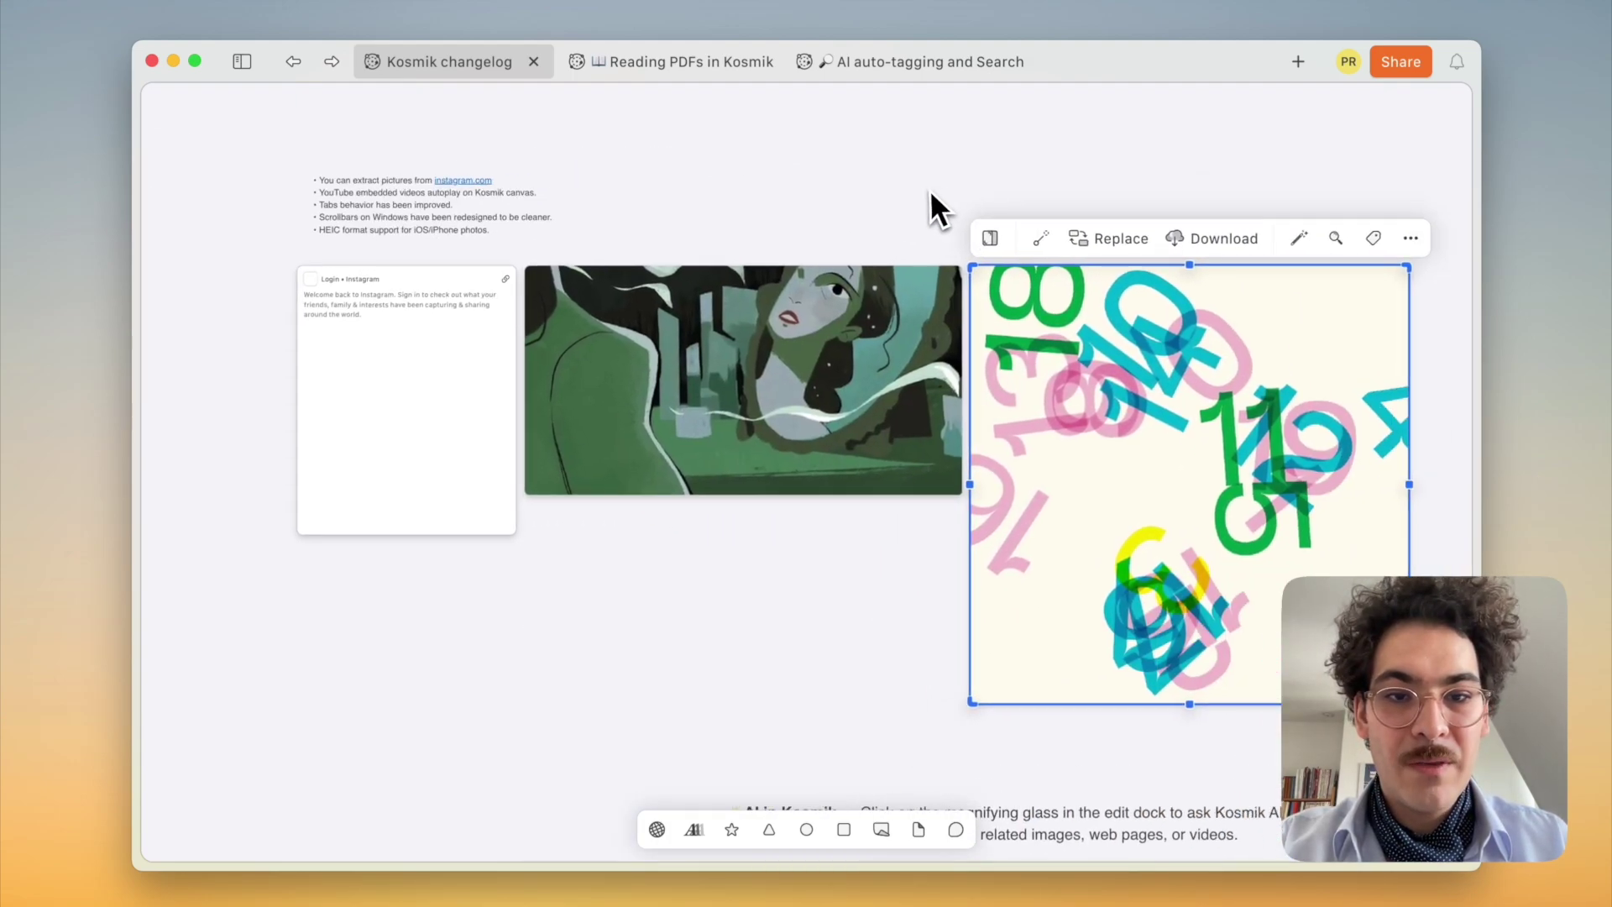
left_click(1038, 240)
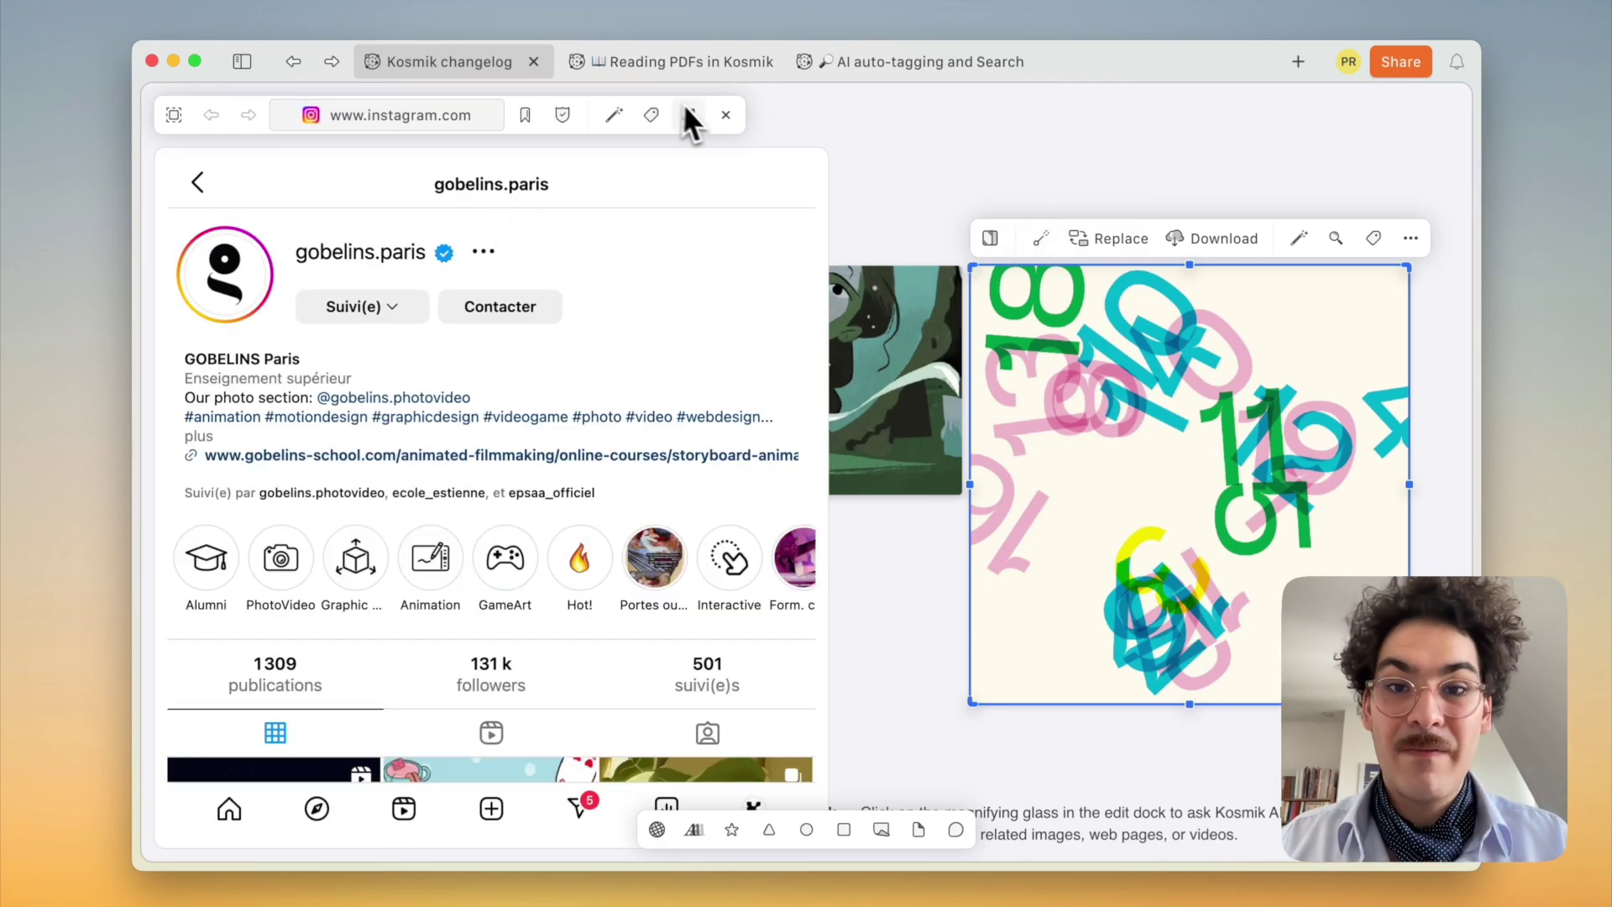
left_click(727, 113)
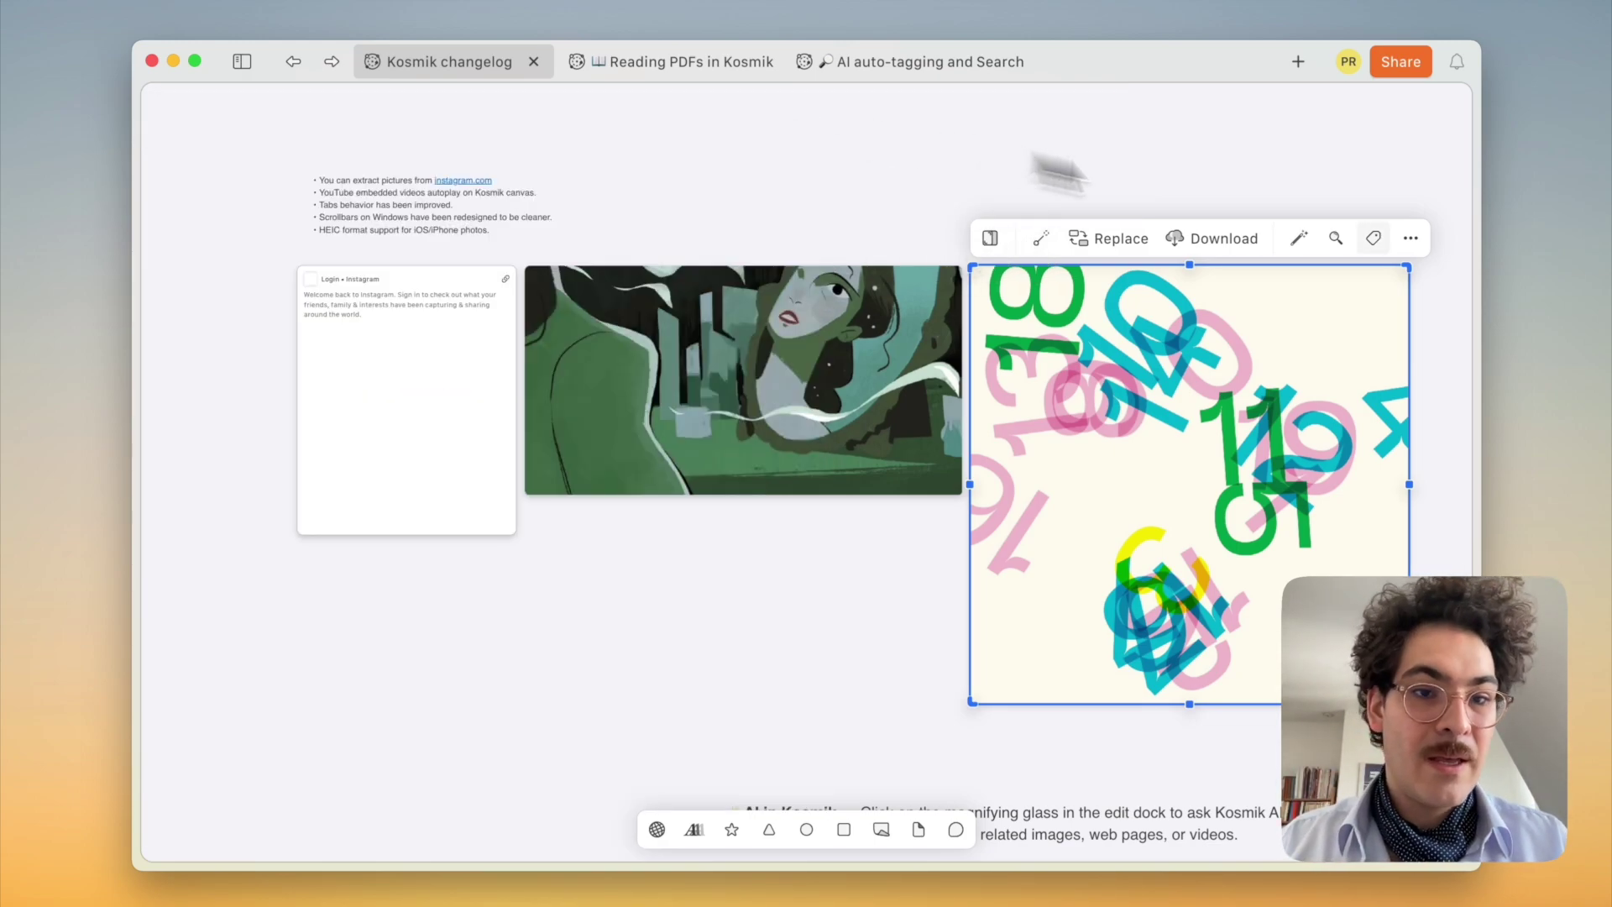
left_click(1381, 239)
left_click(1434, 120)
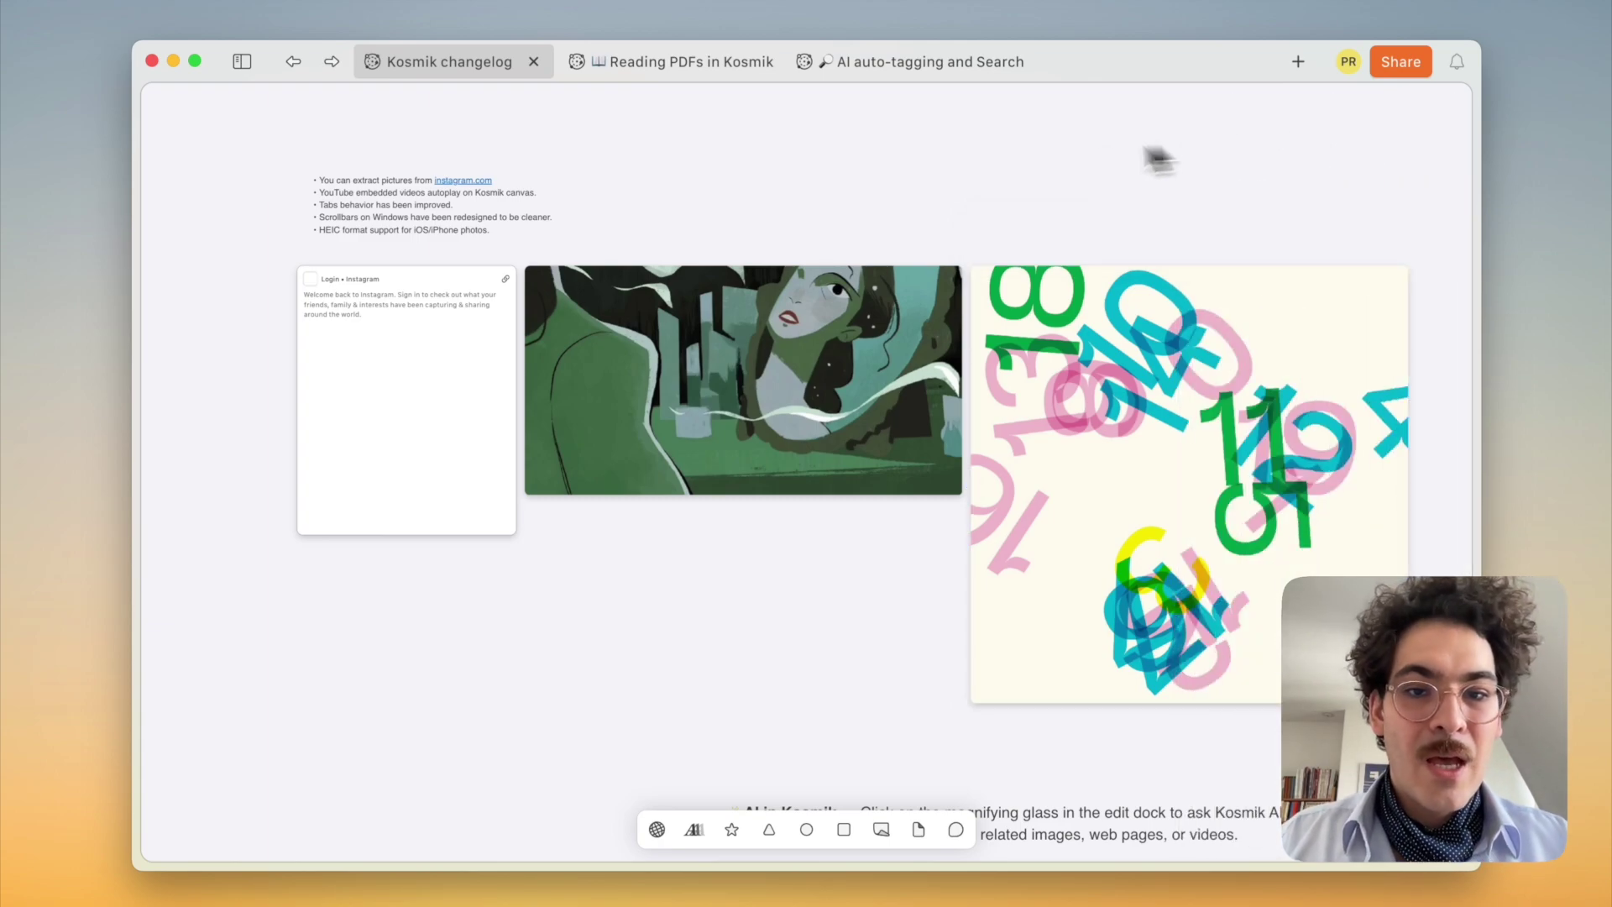
Show the Mon Voisin Totoro poster's AI description and tags, like Animation, Anime and Studio Ghibli.
scroll(1031, 148, "down", 5)
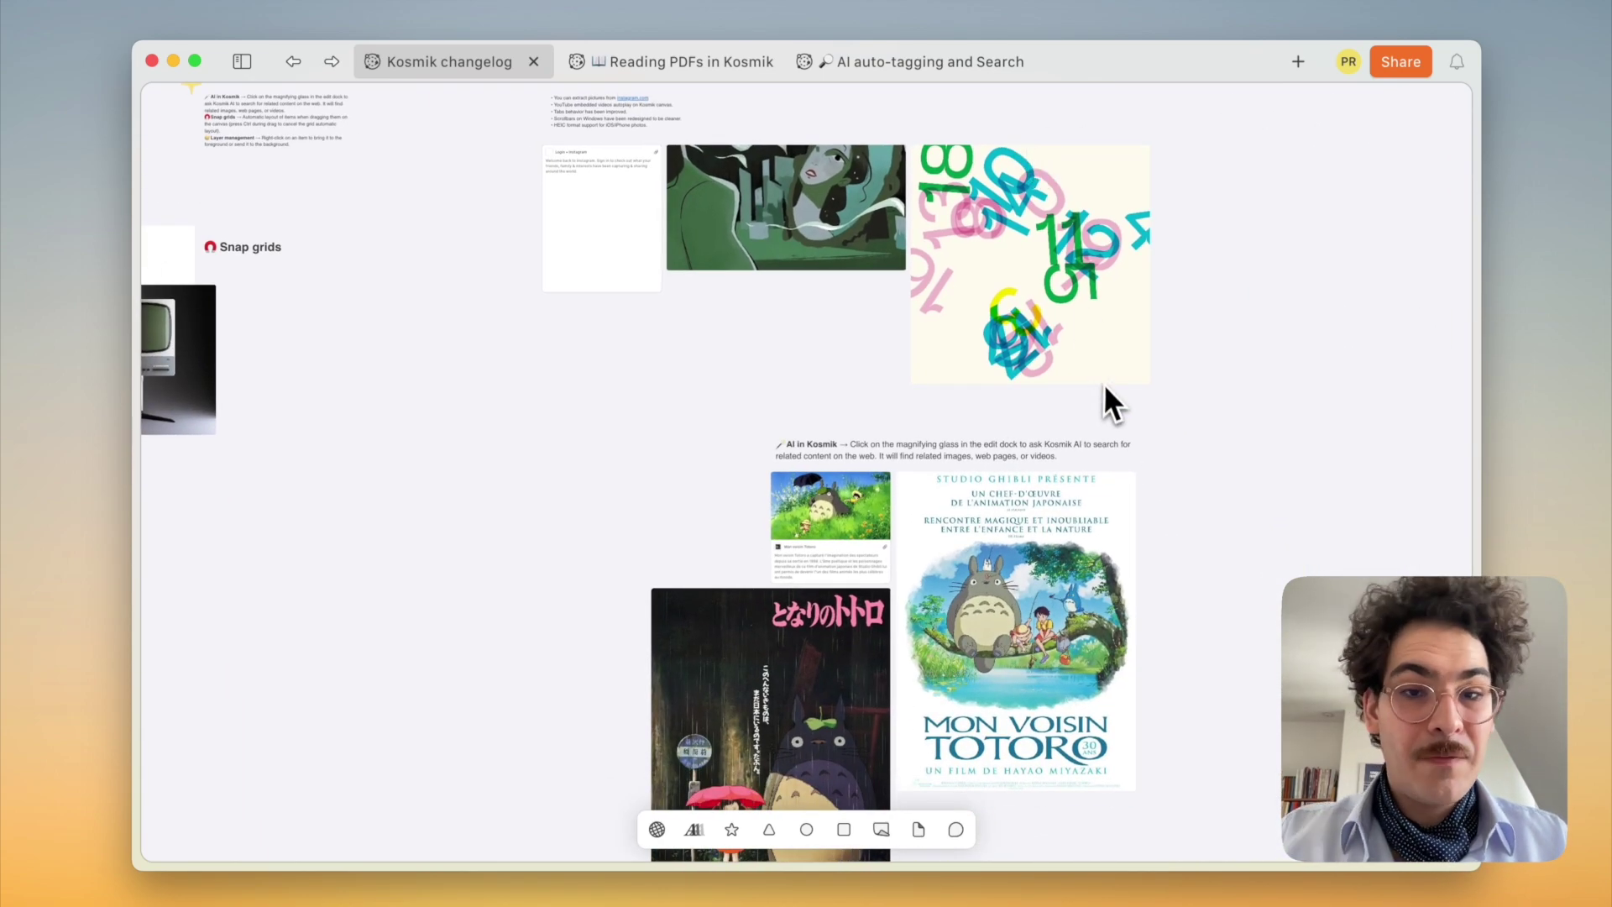
scroll(1105, 407, "down", 3)
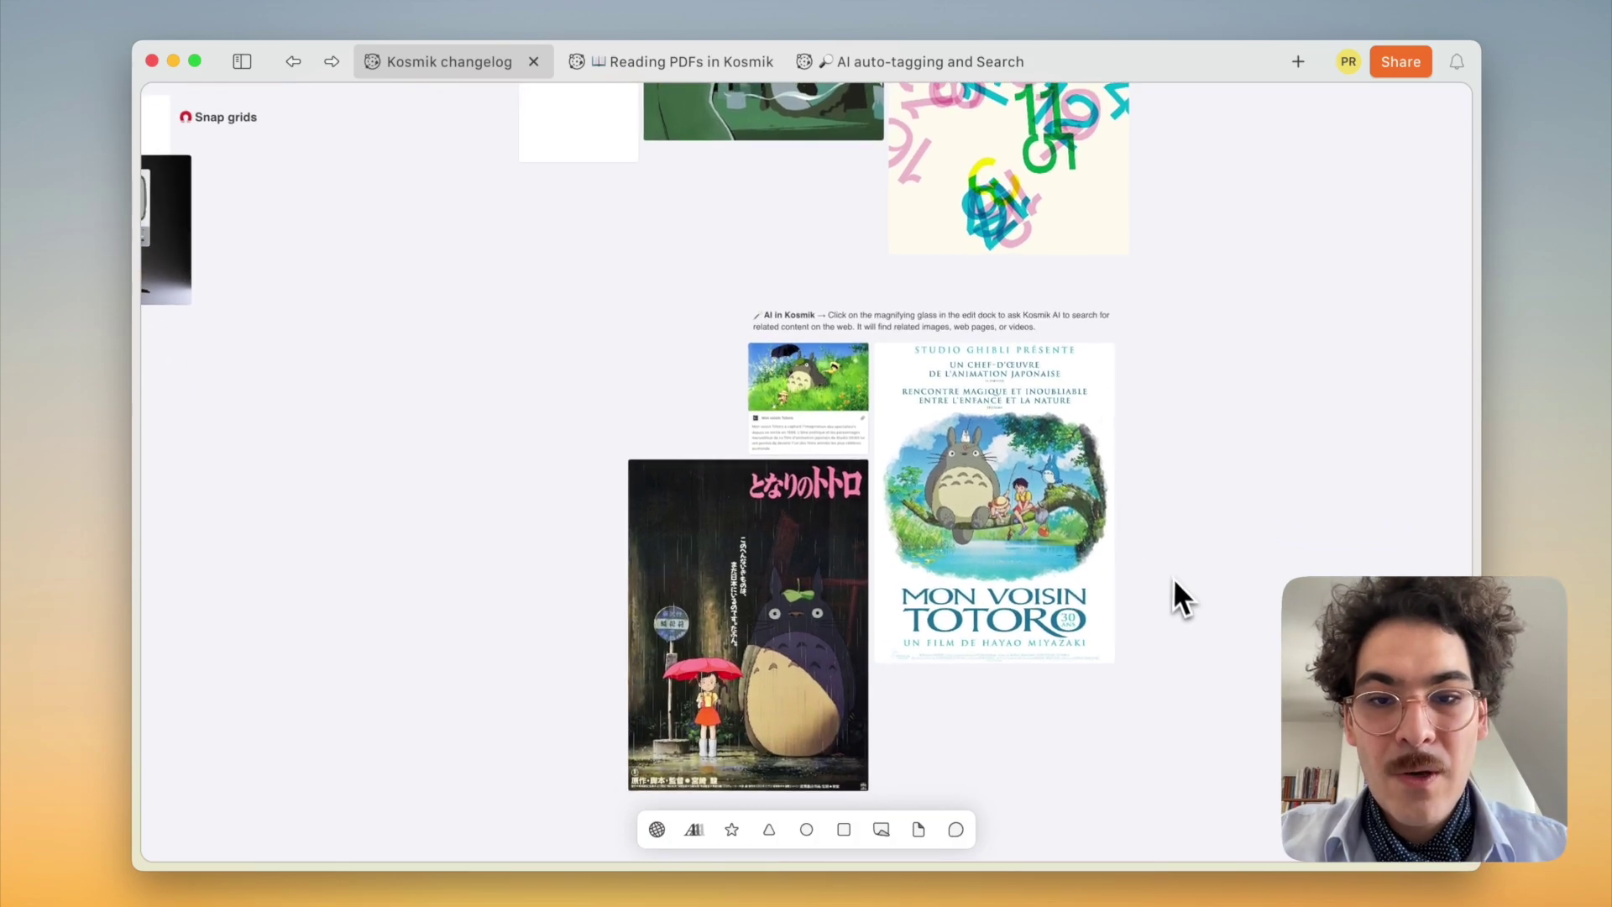
scroll(1121, 483, "up", 5)
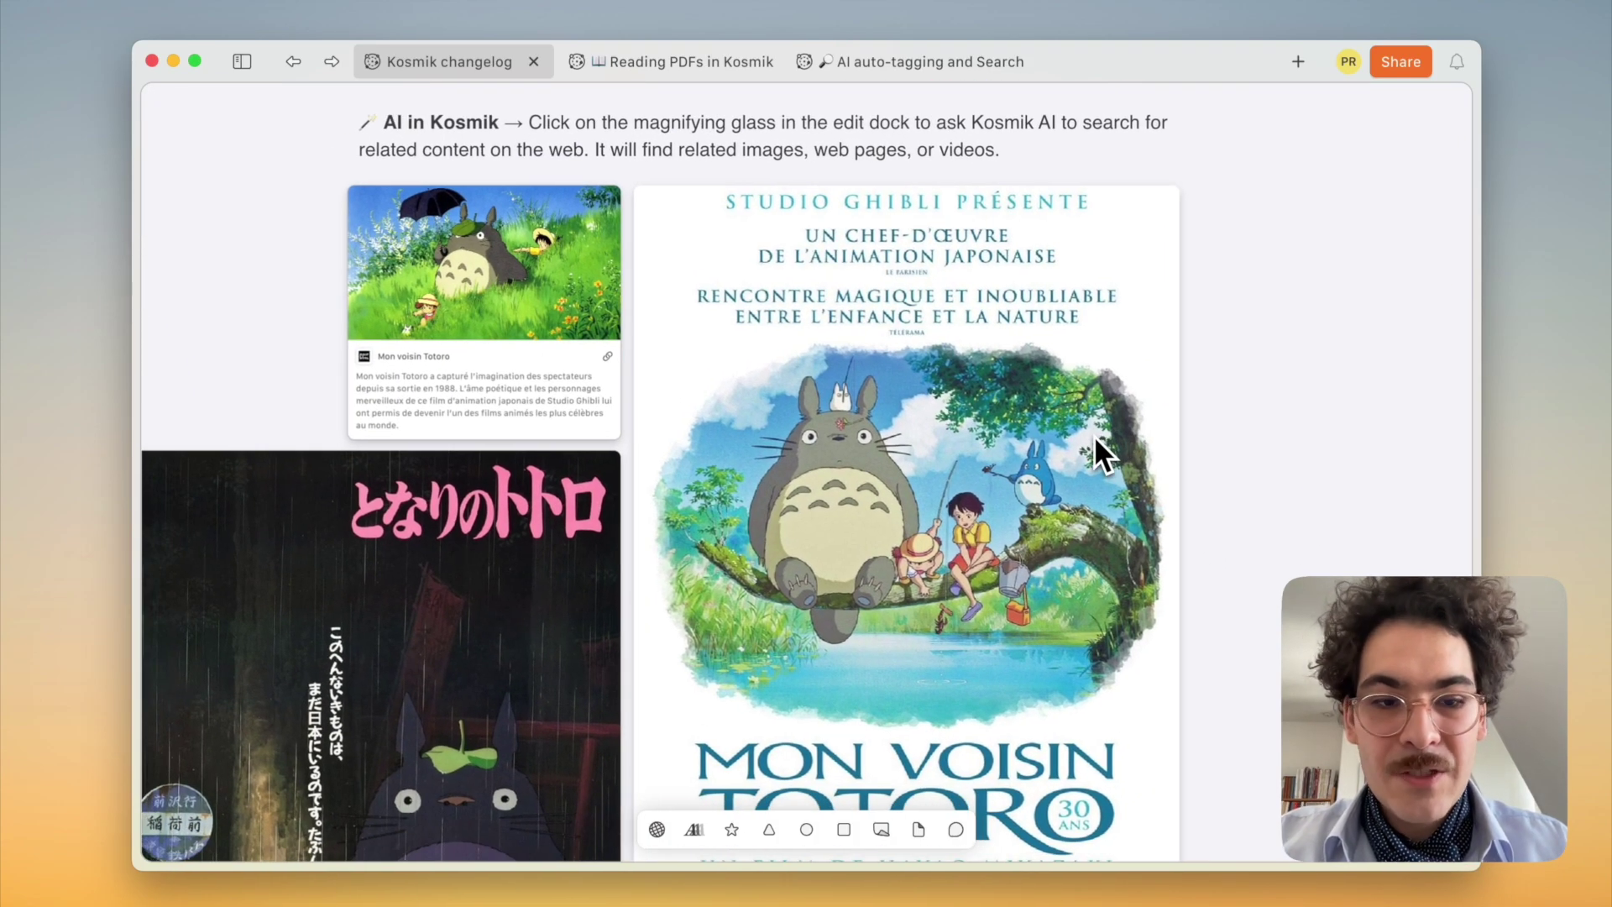
left_click(1046, 406)
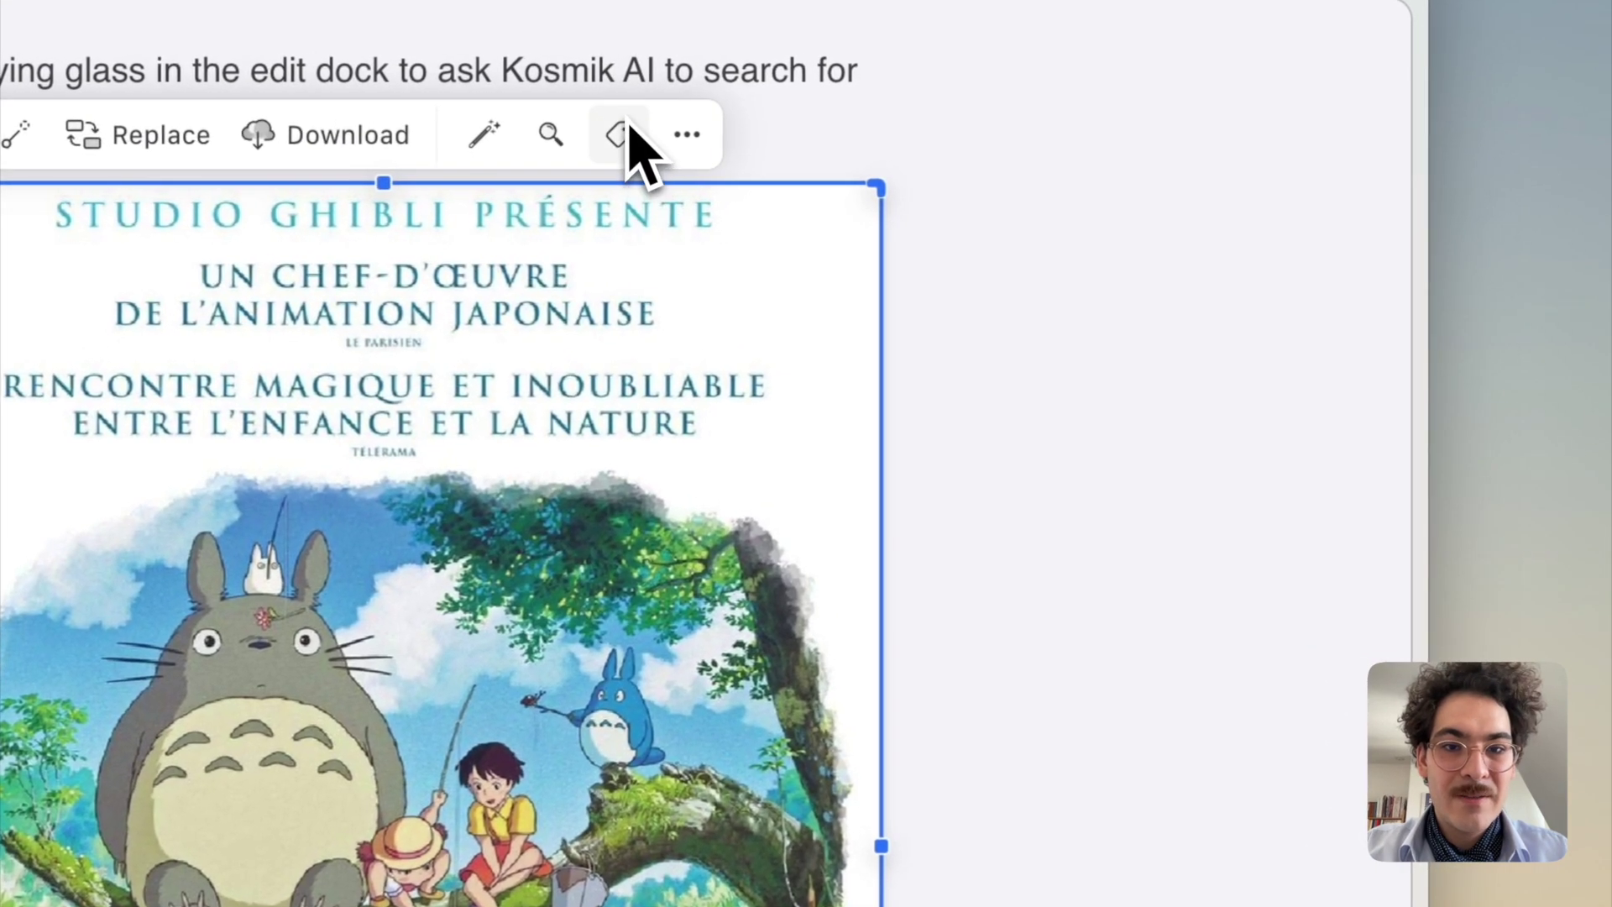
left_click(628, 126)
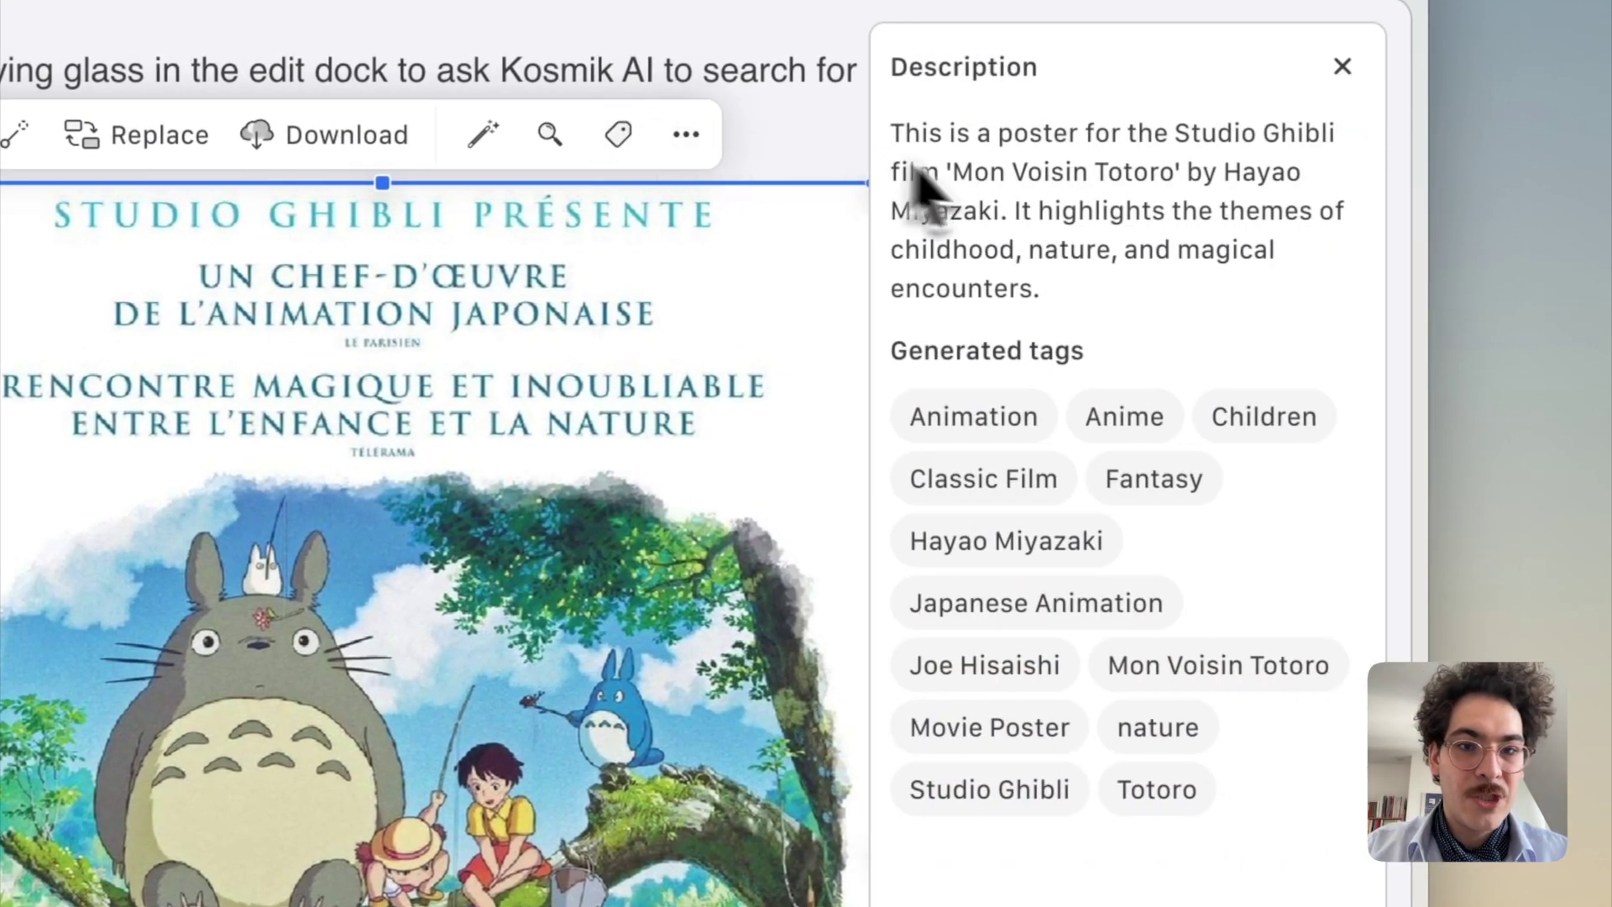
left_click_drag(892, 135, 1127, 277)
left_click(1101, 313)
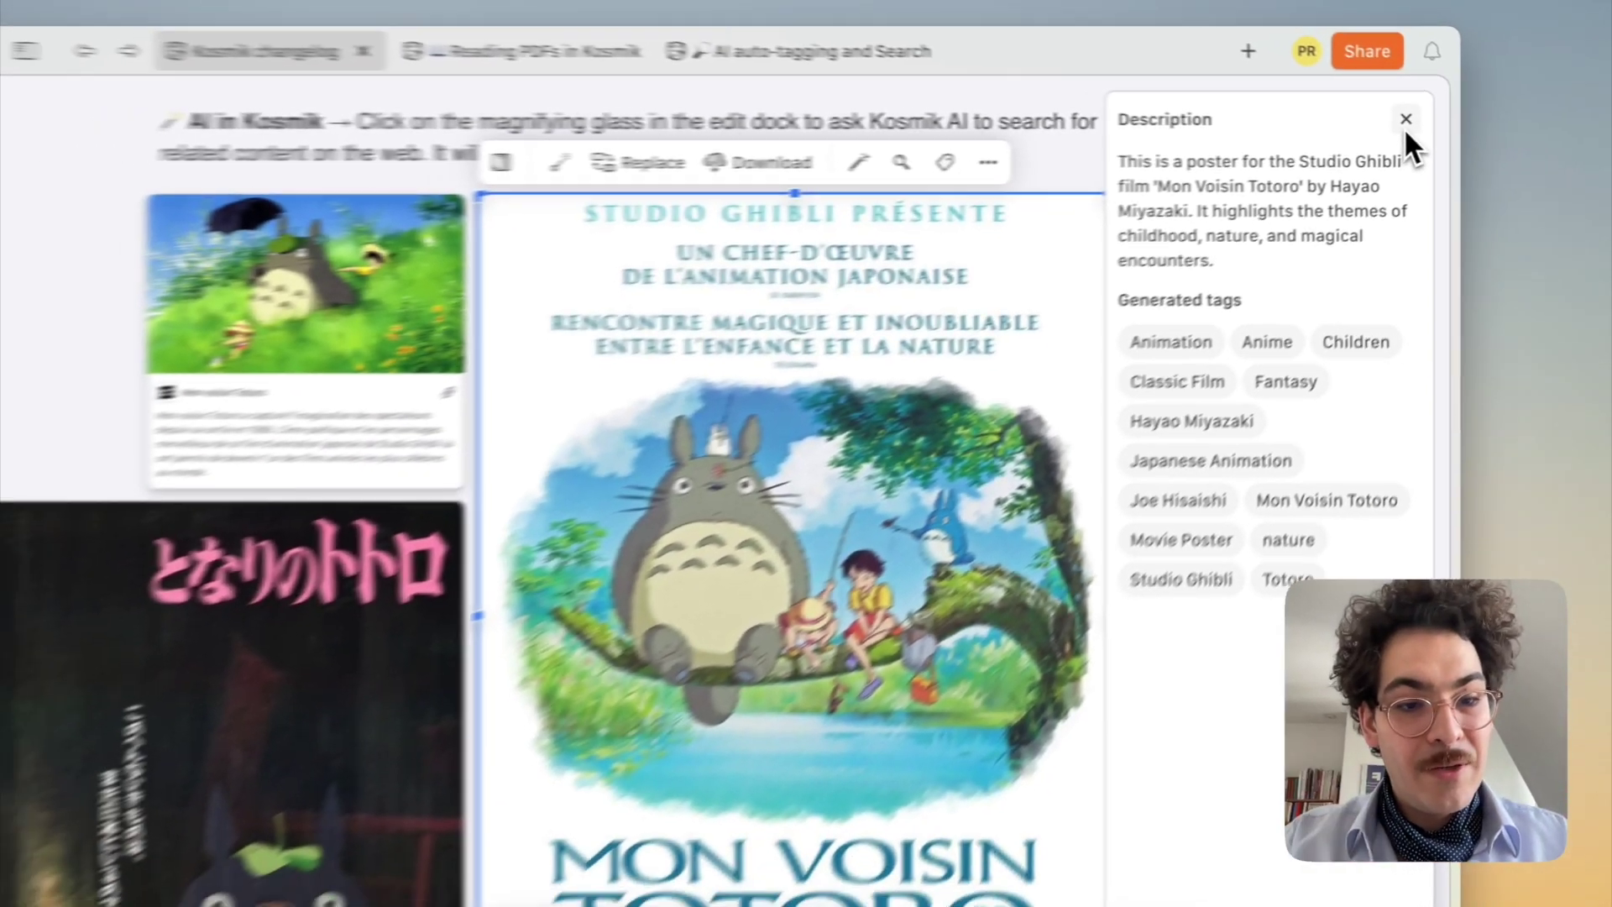
left_click(1287, 53)
left_click(1358, 292)
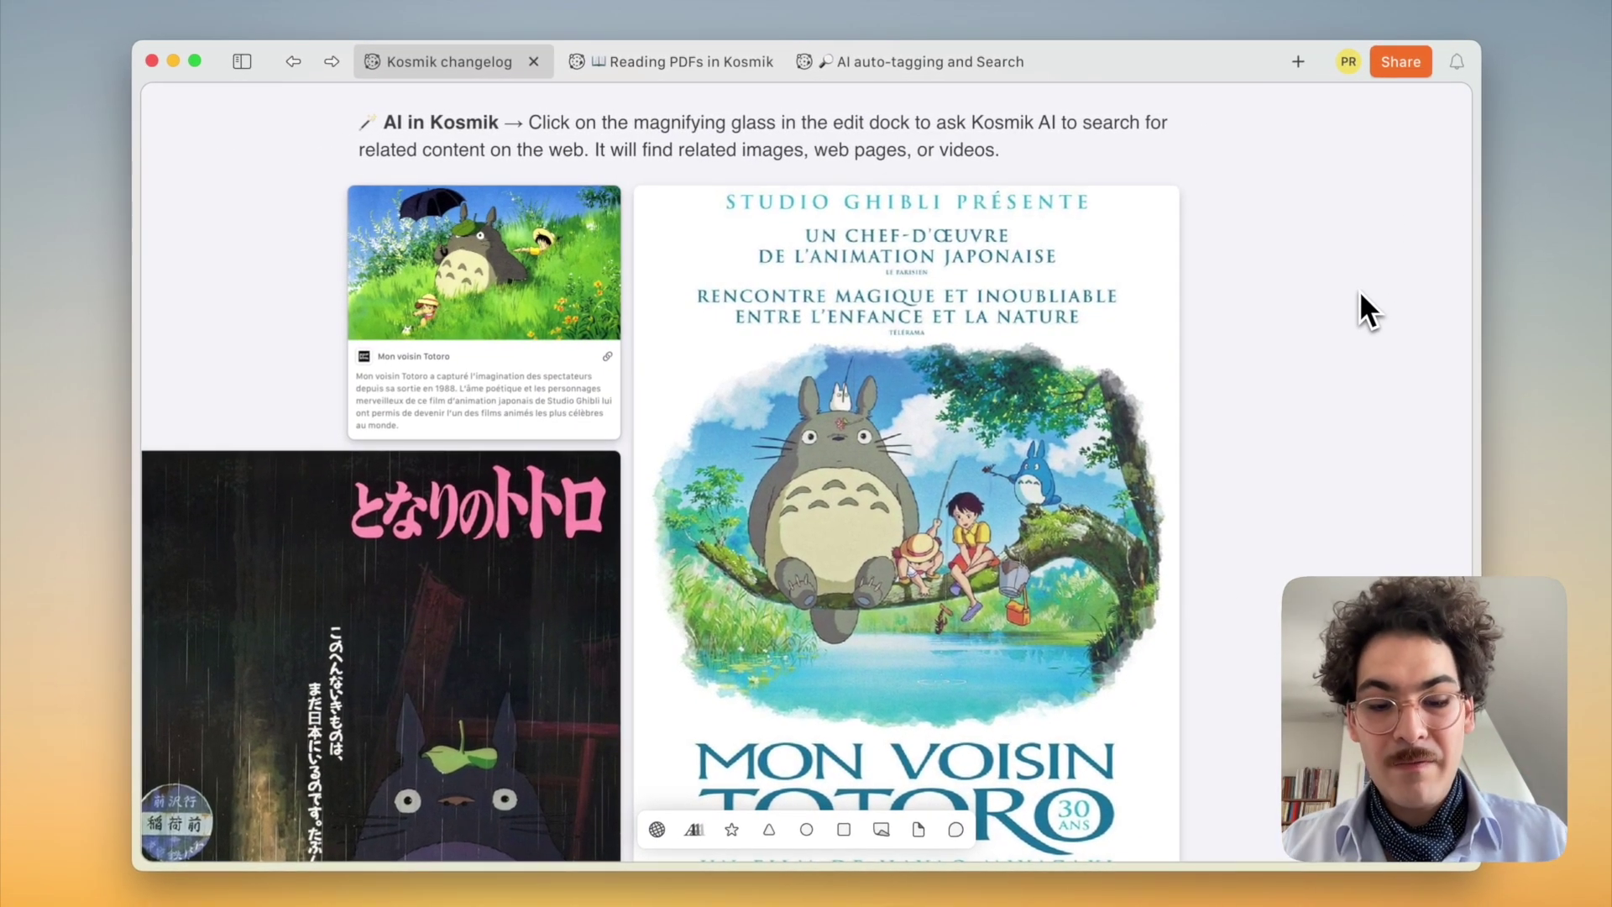
key("super+k")
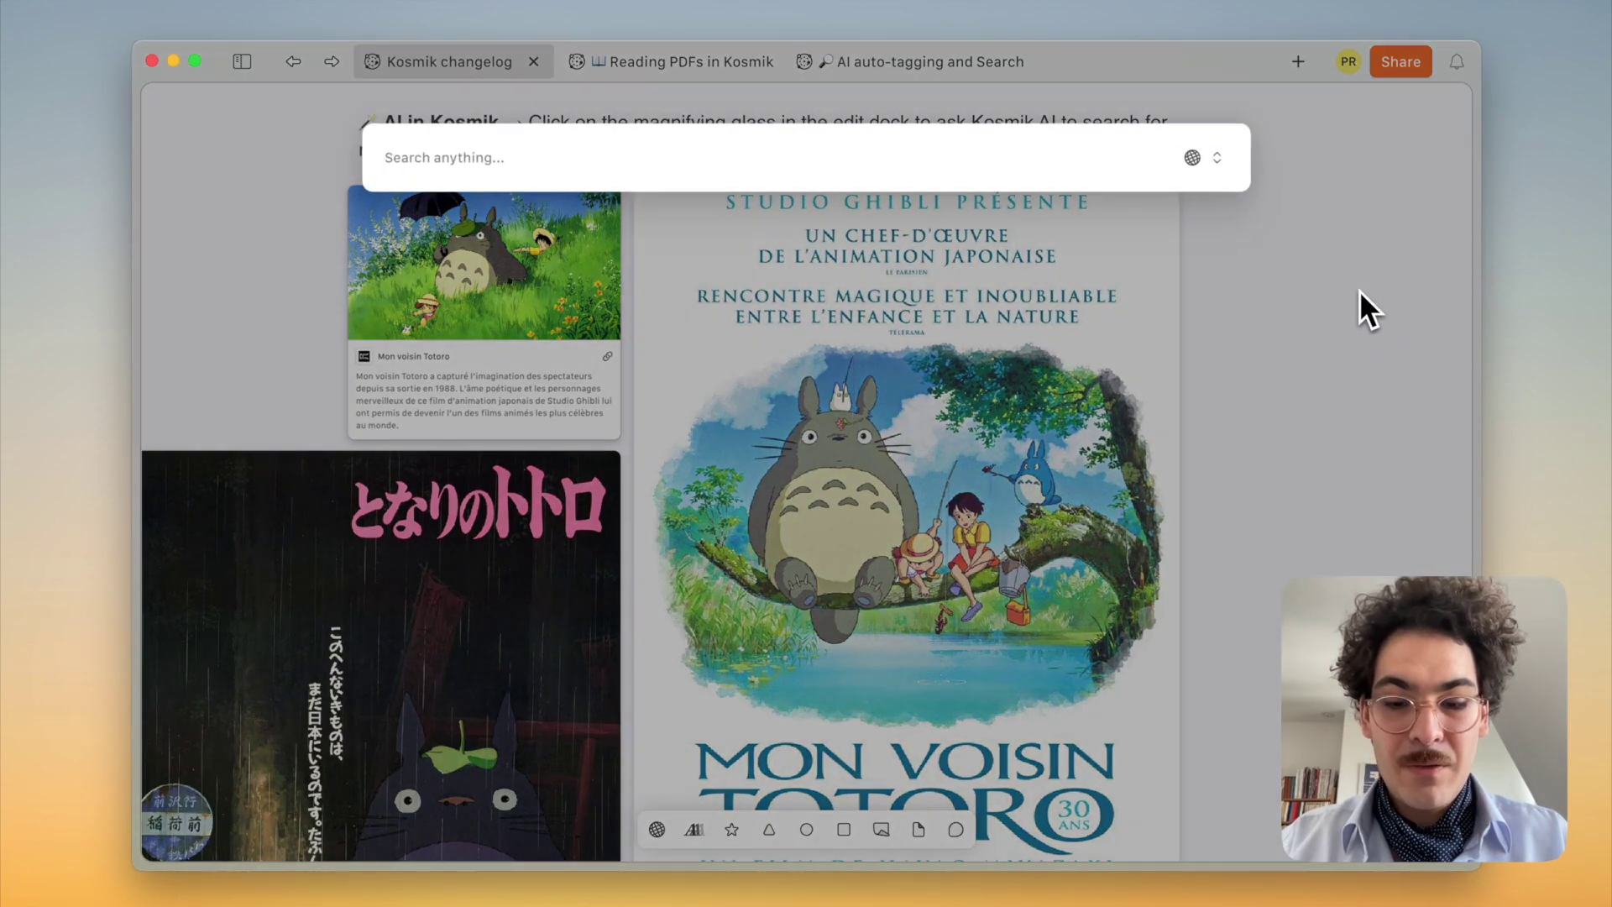
type("totoro")
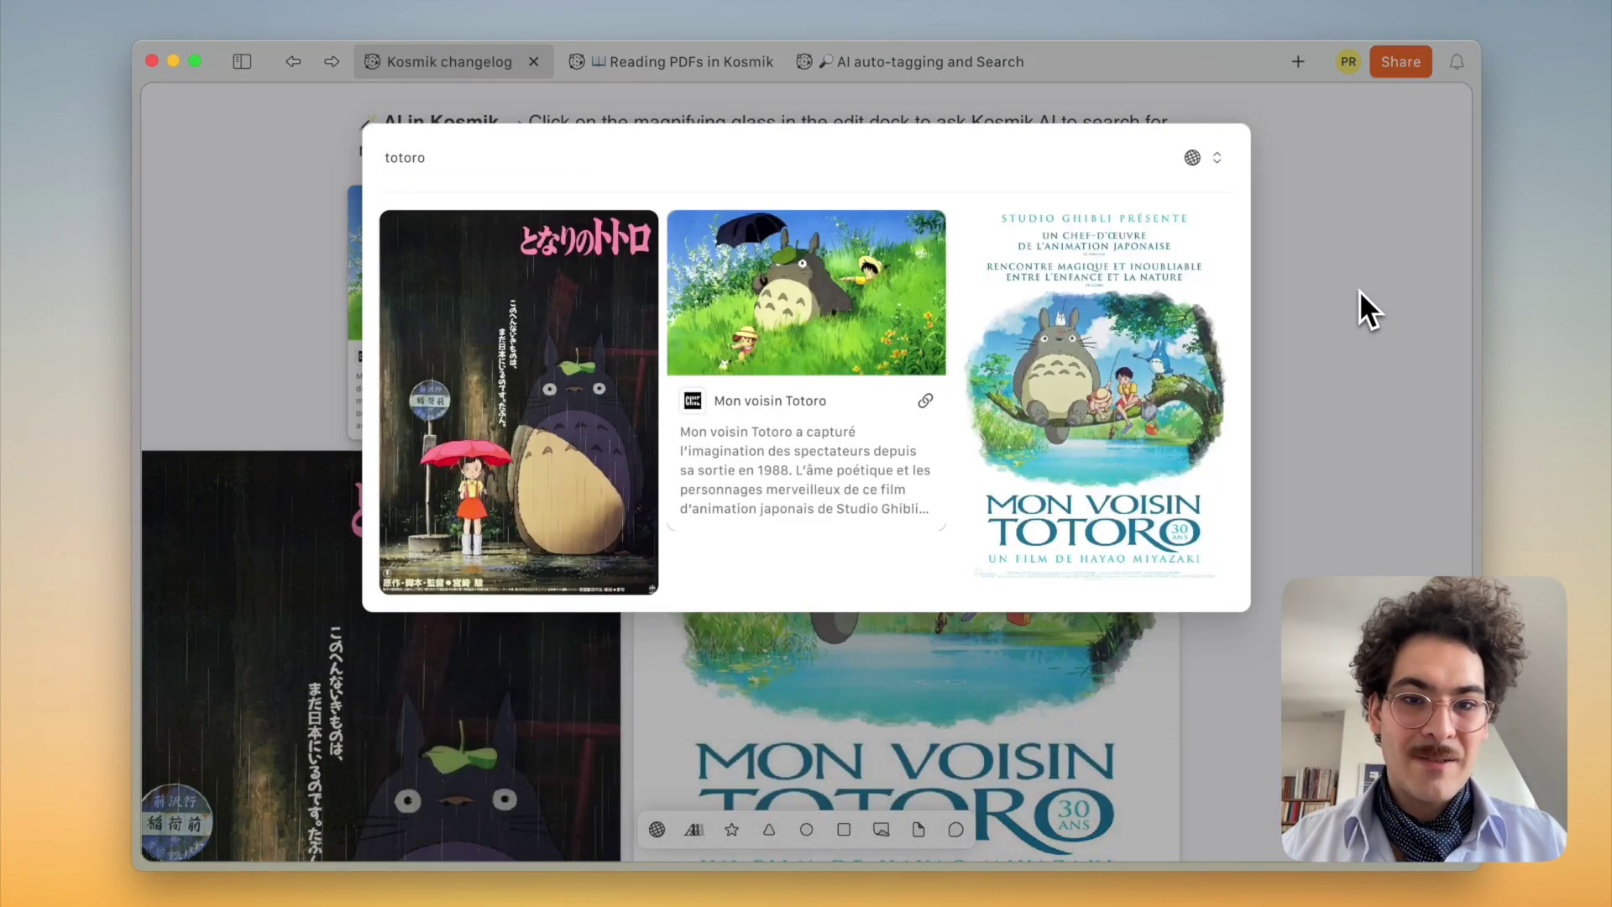
left_click(1343, 290)
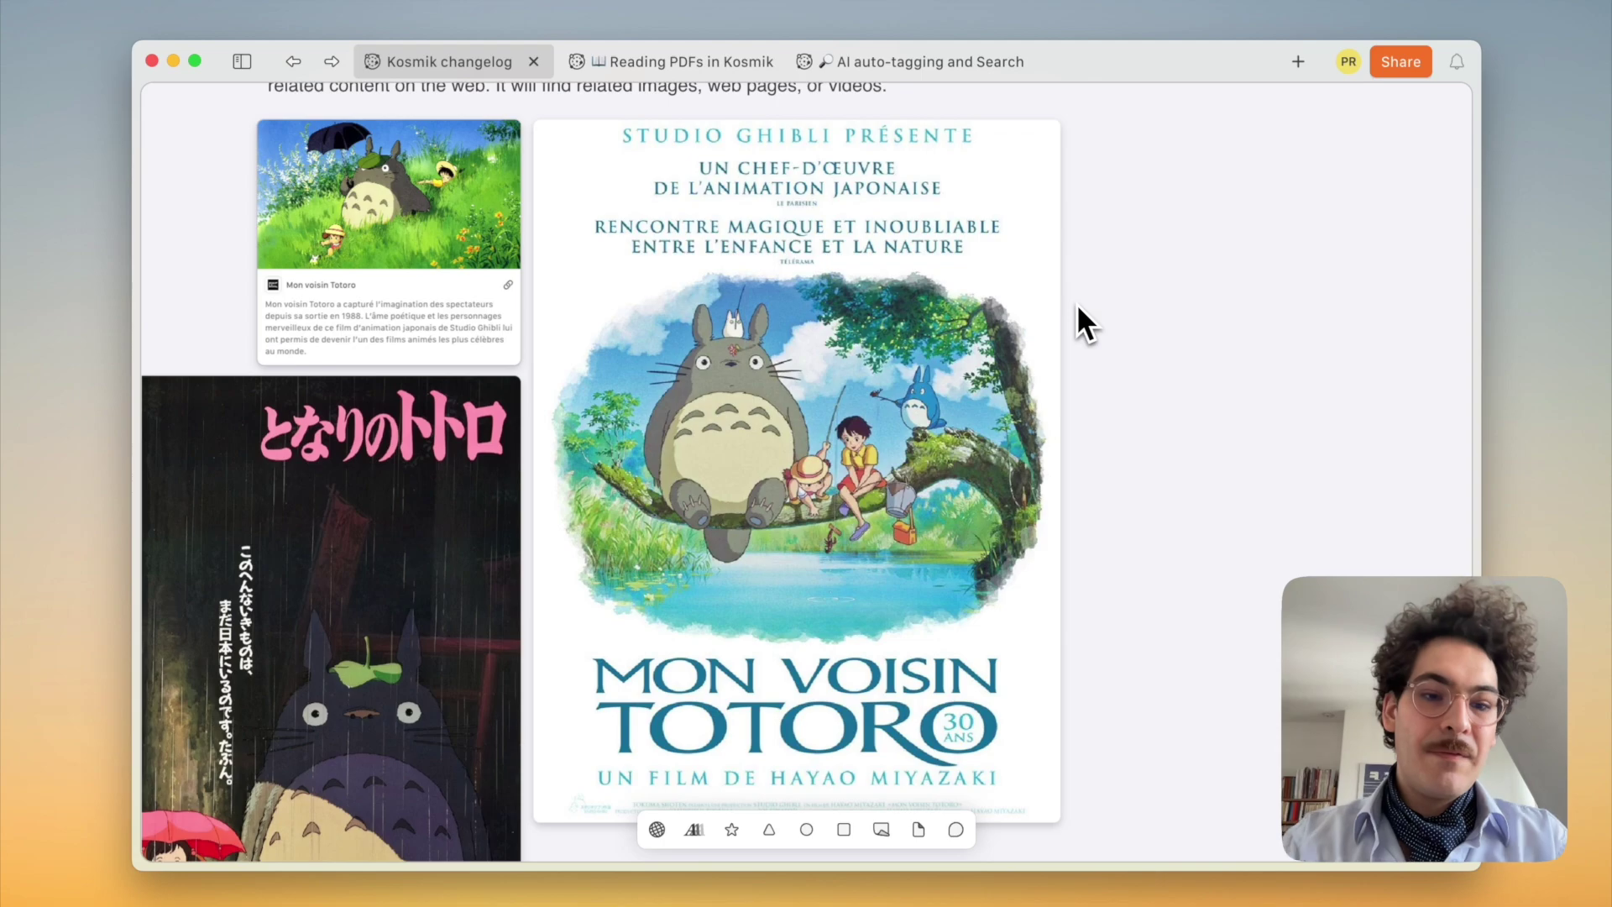
key("w")
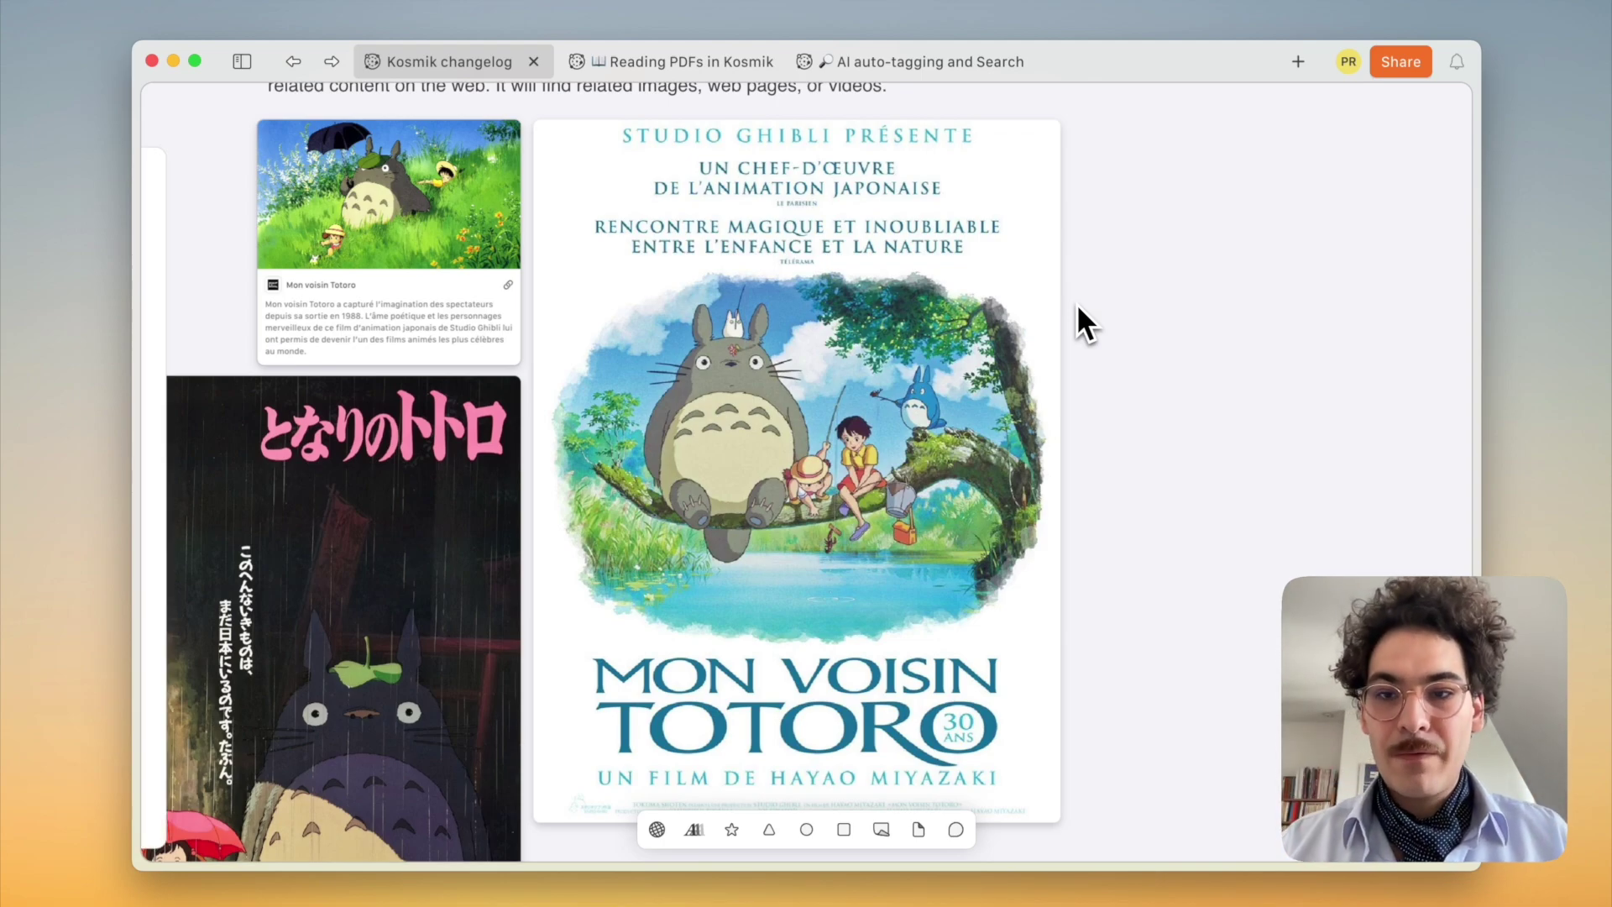
left_click(688, 112)
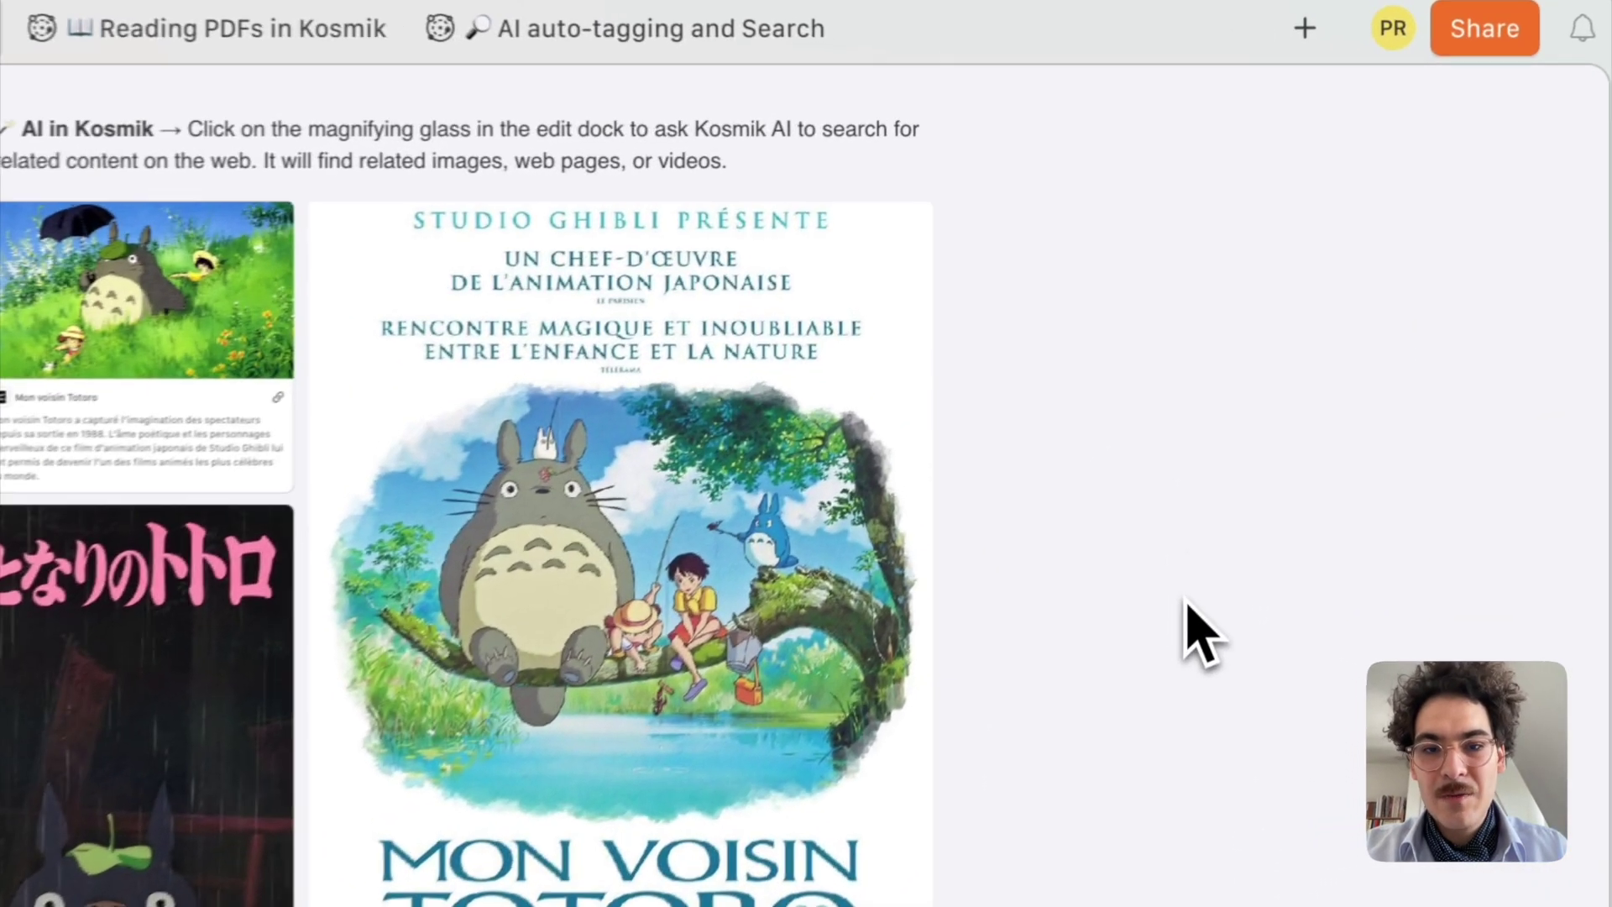
left_click_drag(1182, 598, 552, 684)
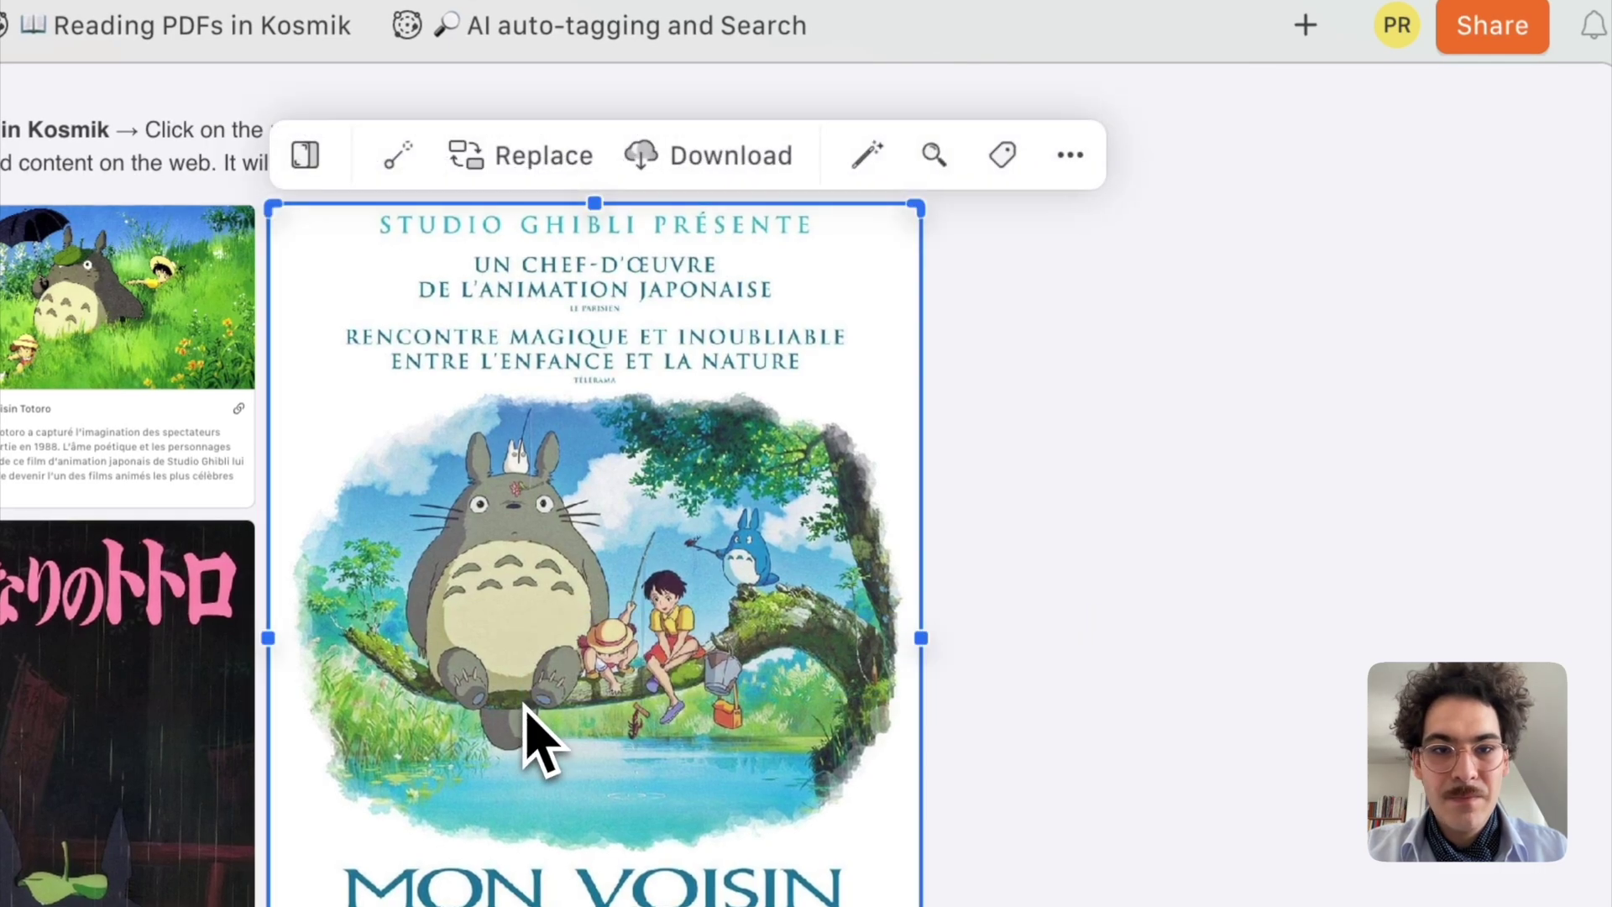
left_click(934, 155)
left_click(1088, 843)
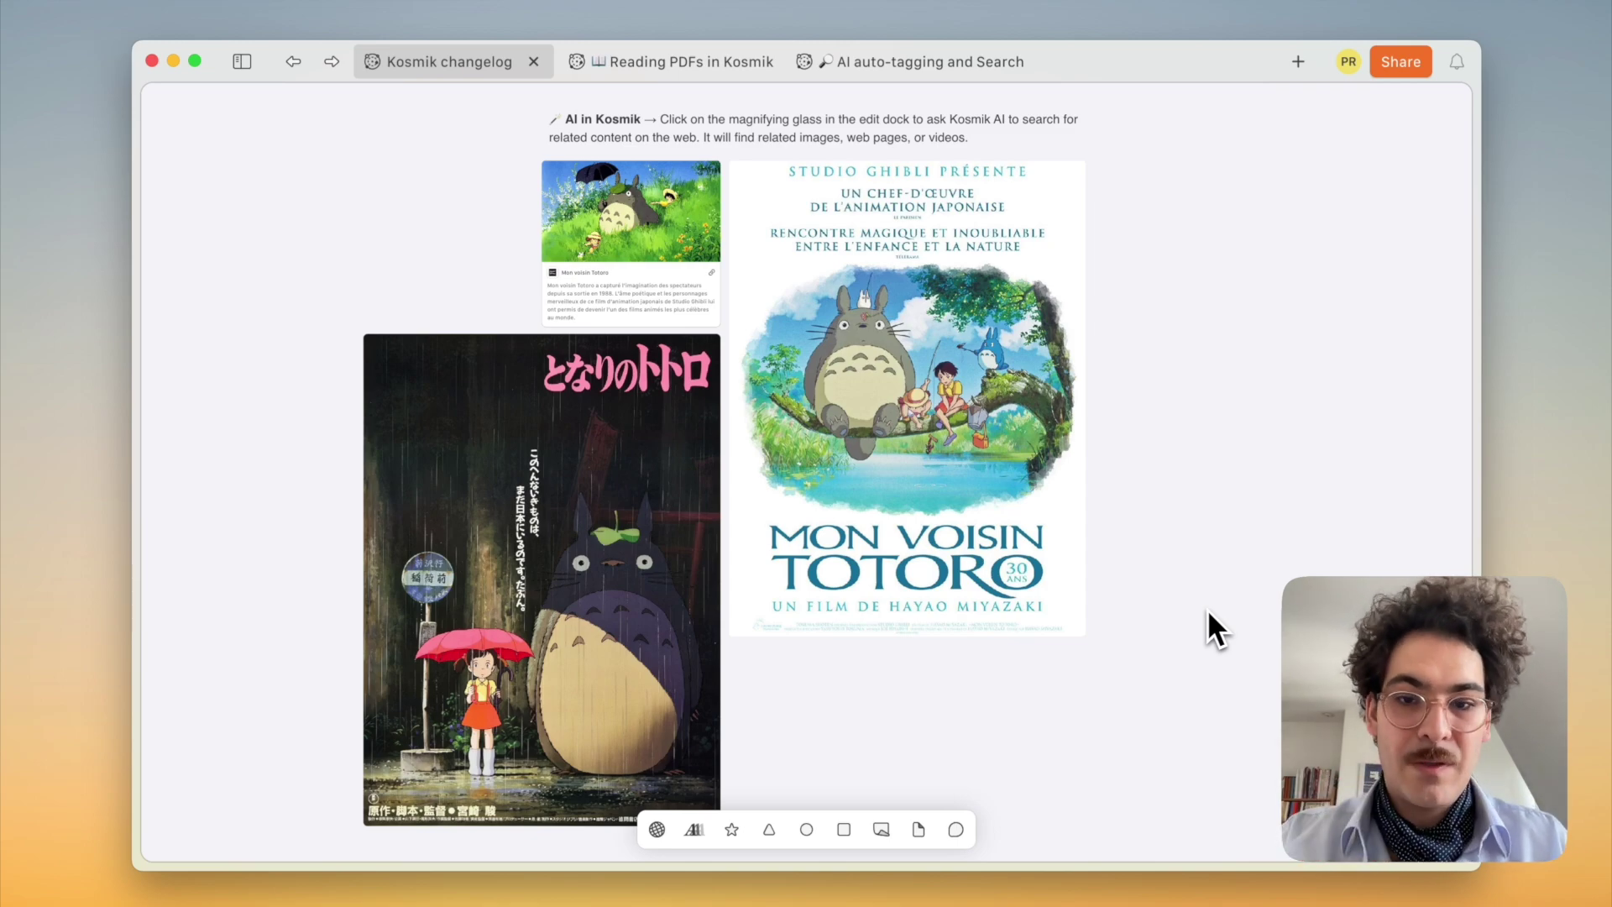
Run Find related images on both posters and the link card, placing the results as a grid beside them.
left_click_drag(1208, 612, 537, 598)
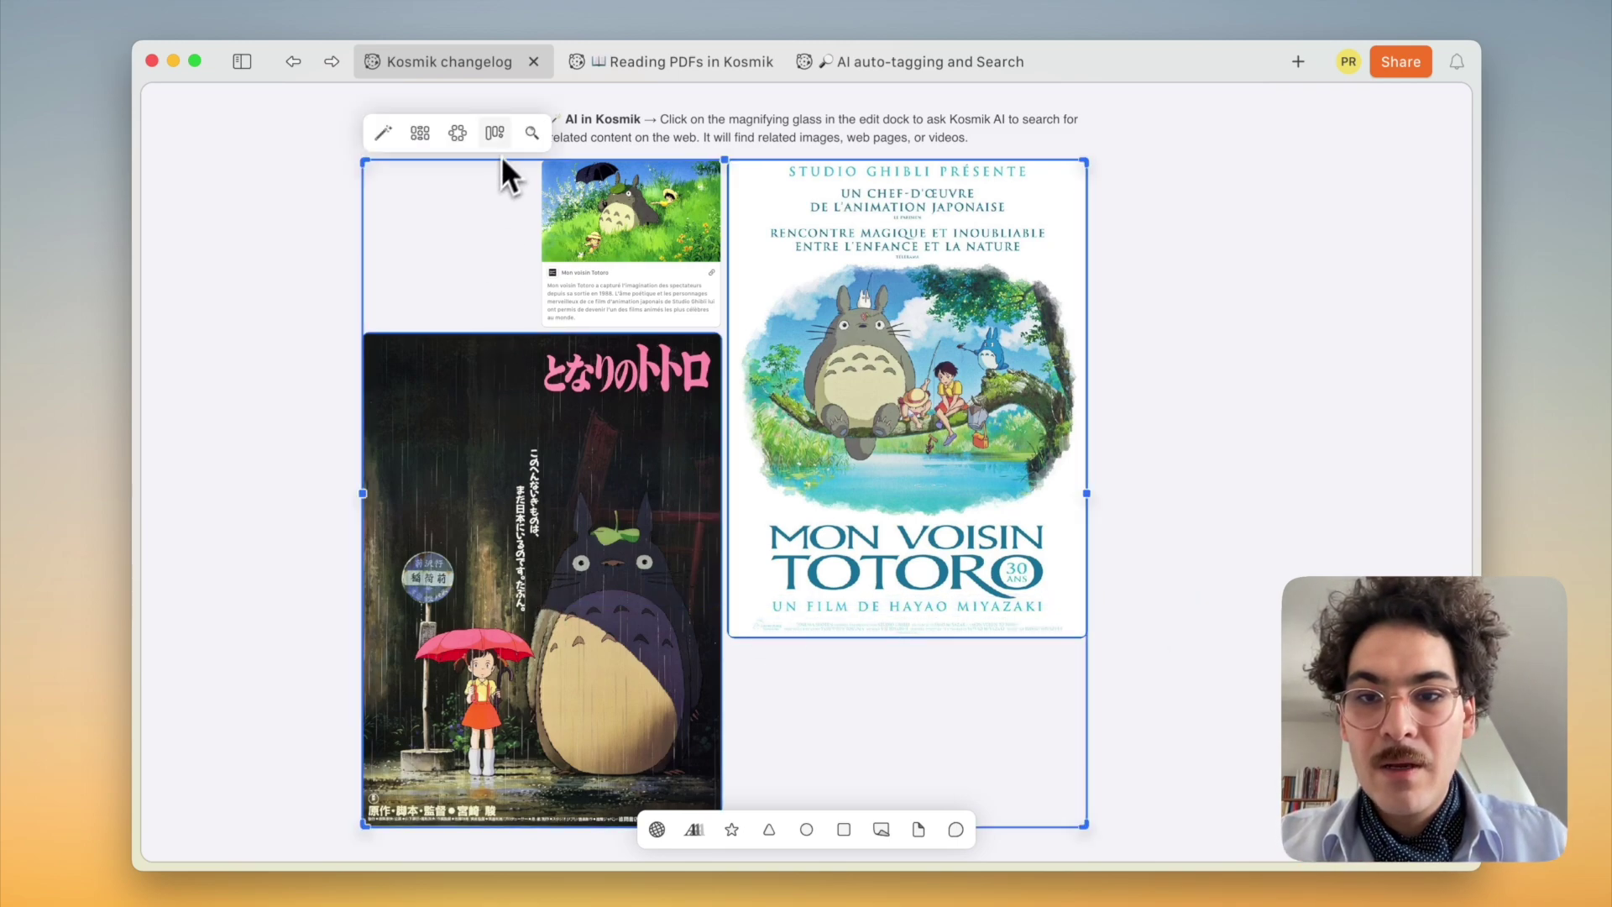
left_click(526, 136)
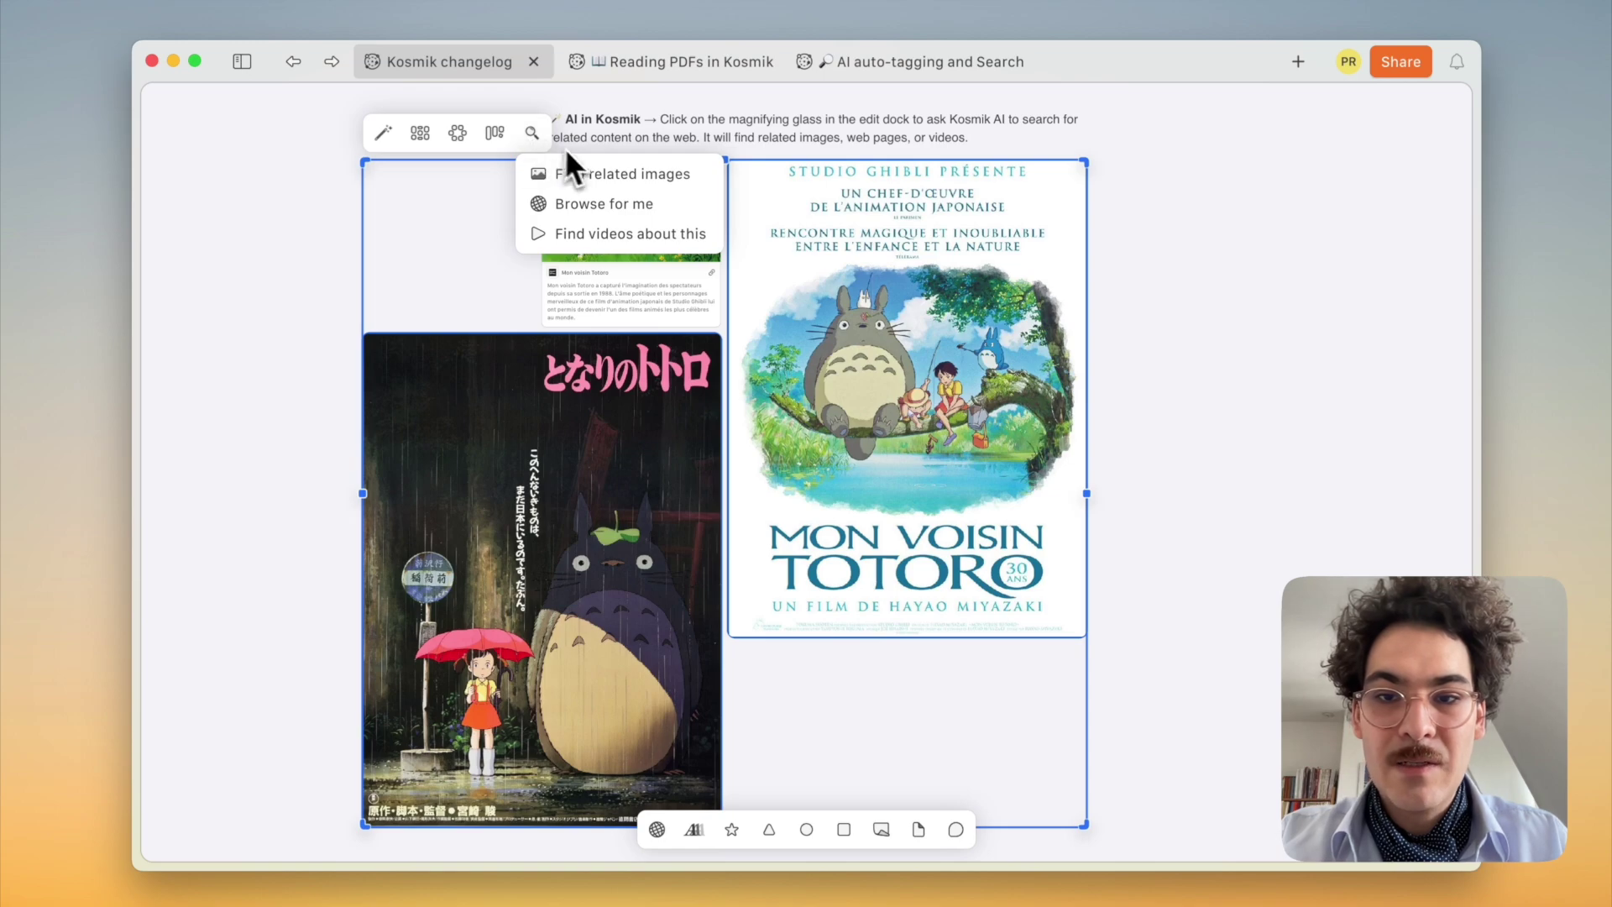
left_click(618, 172)
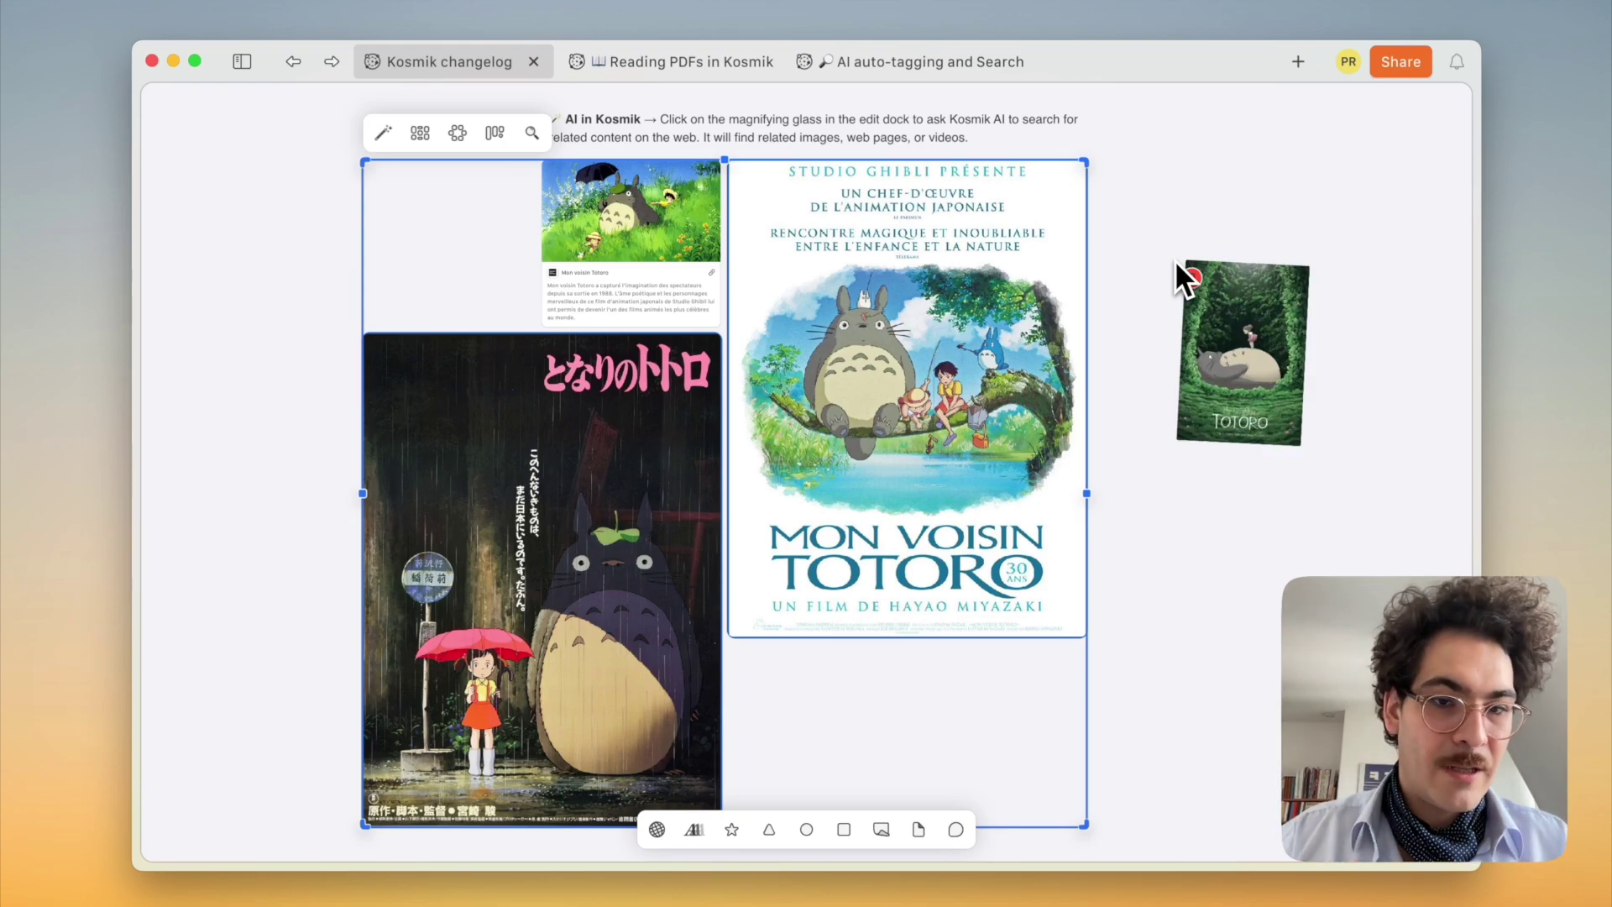
scroll(1176, 259, "right", 2)
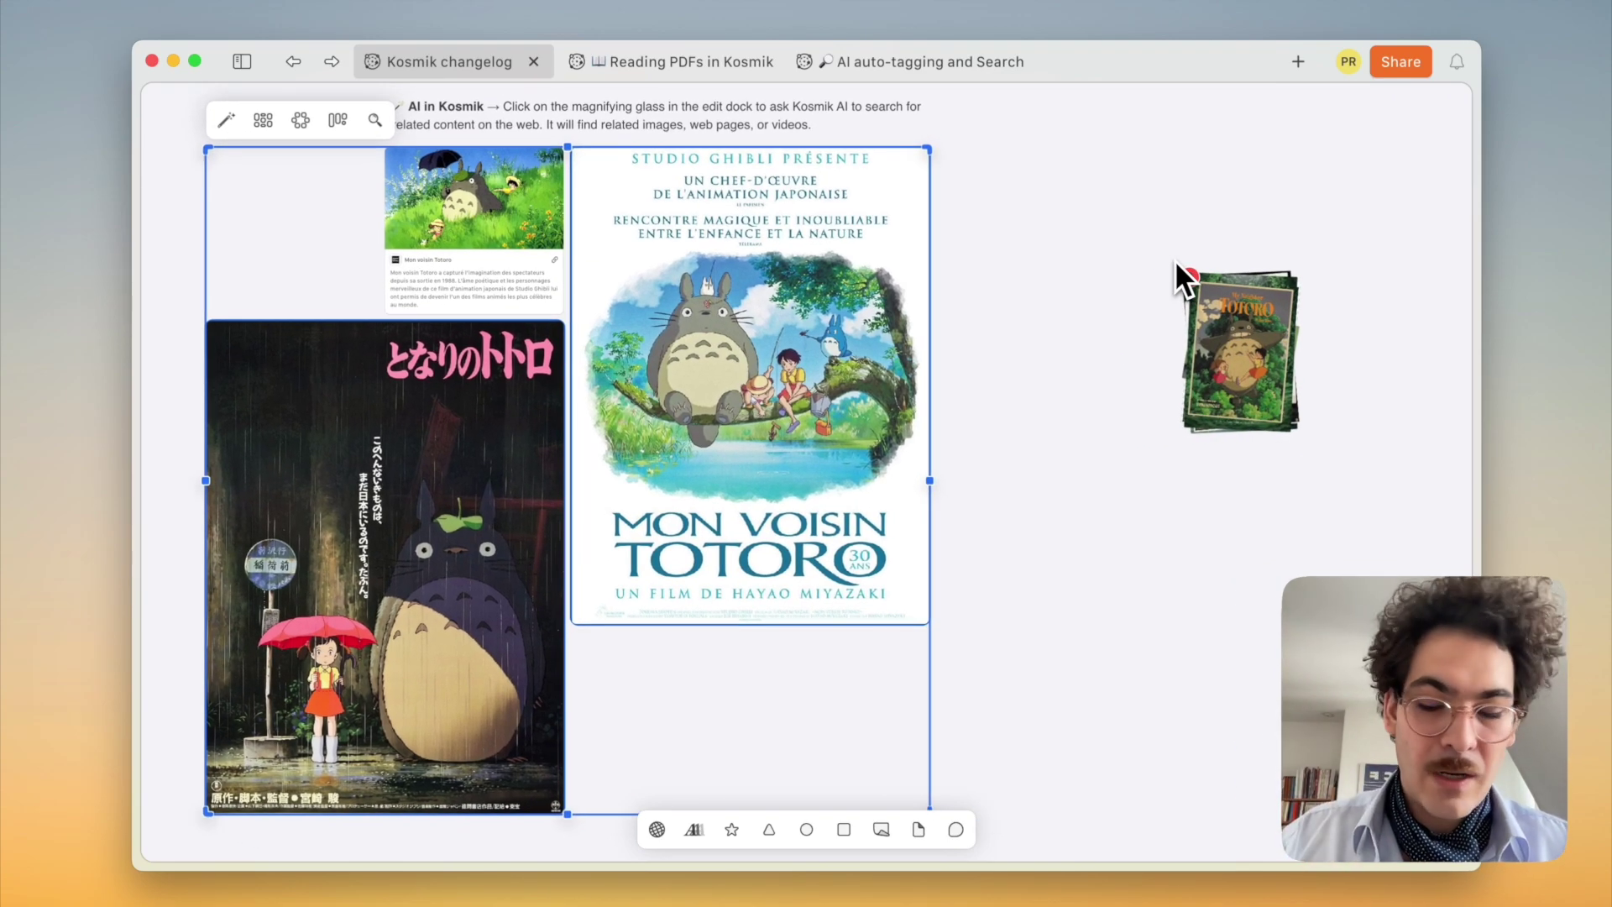
scroll(1176, 259, "down", 3)
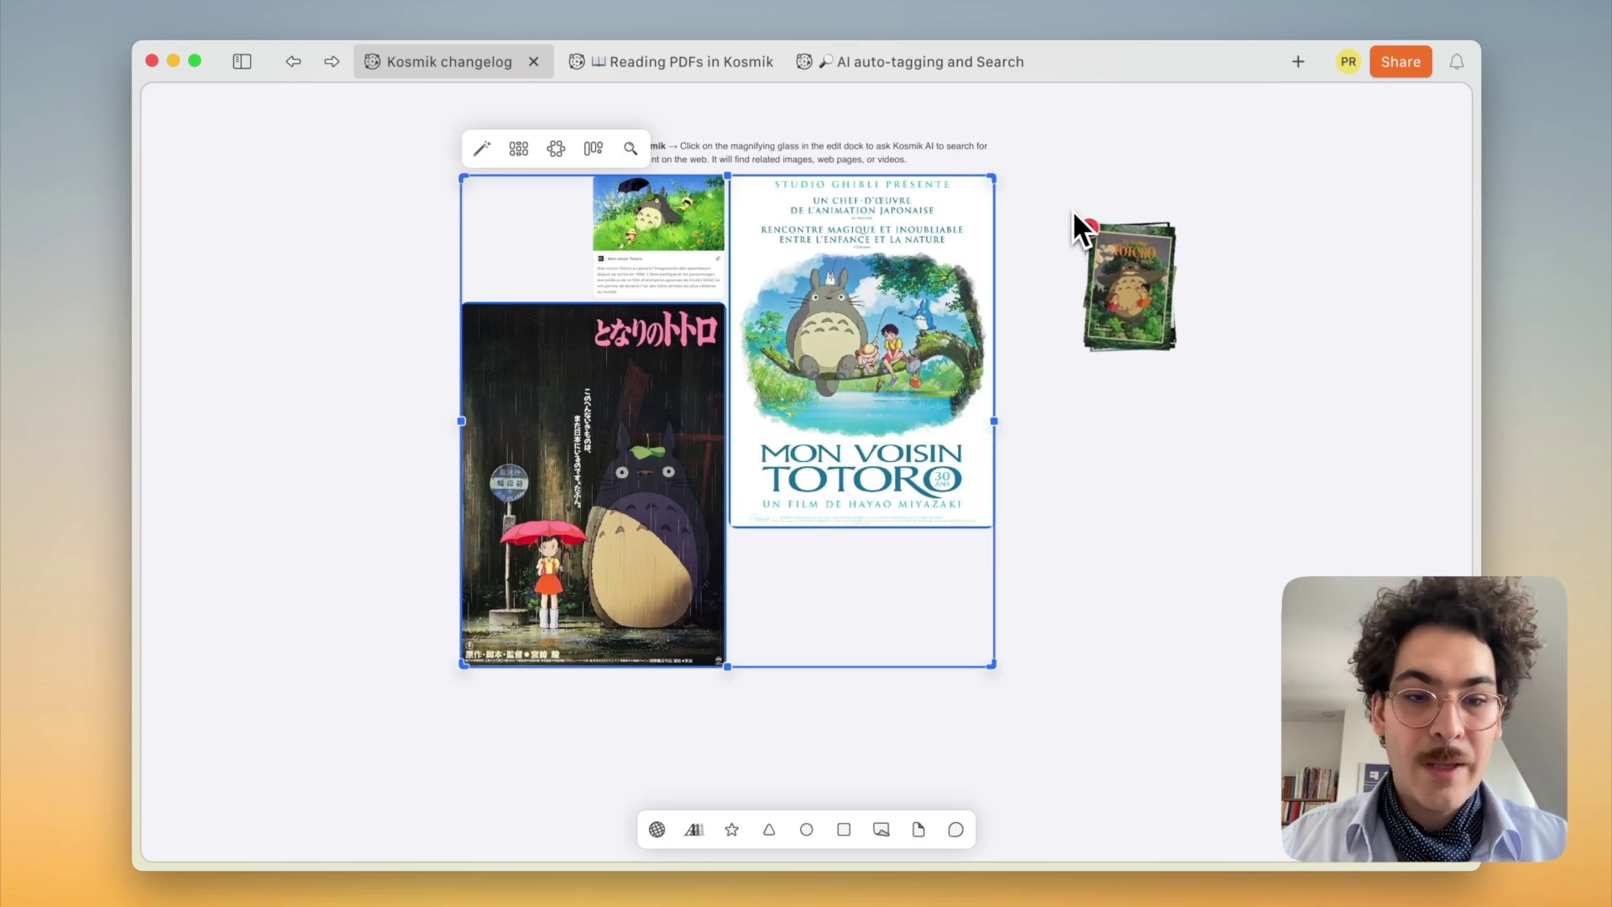
left_click(1073, 215)
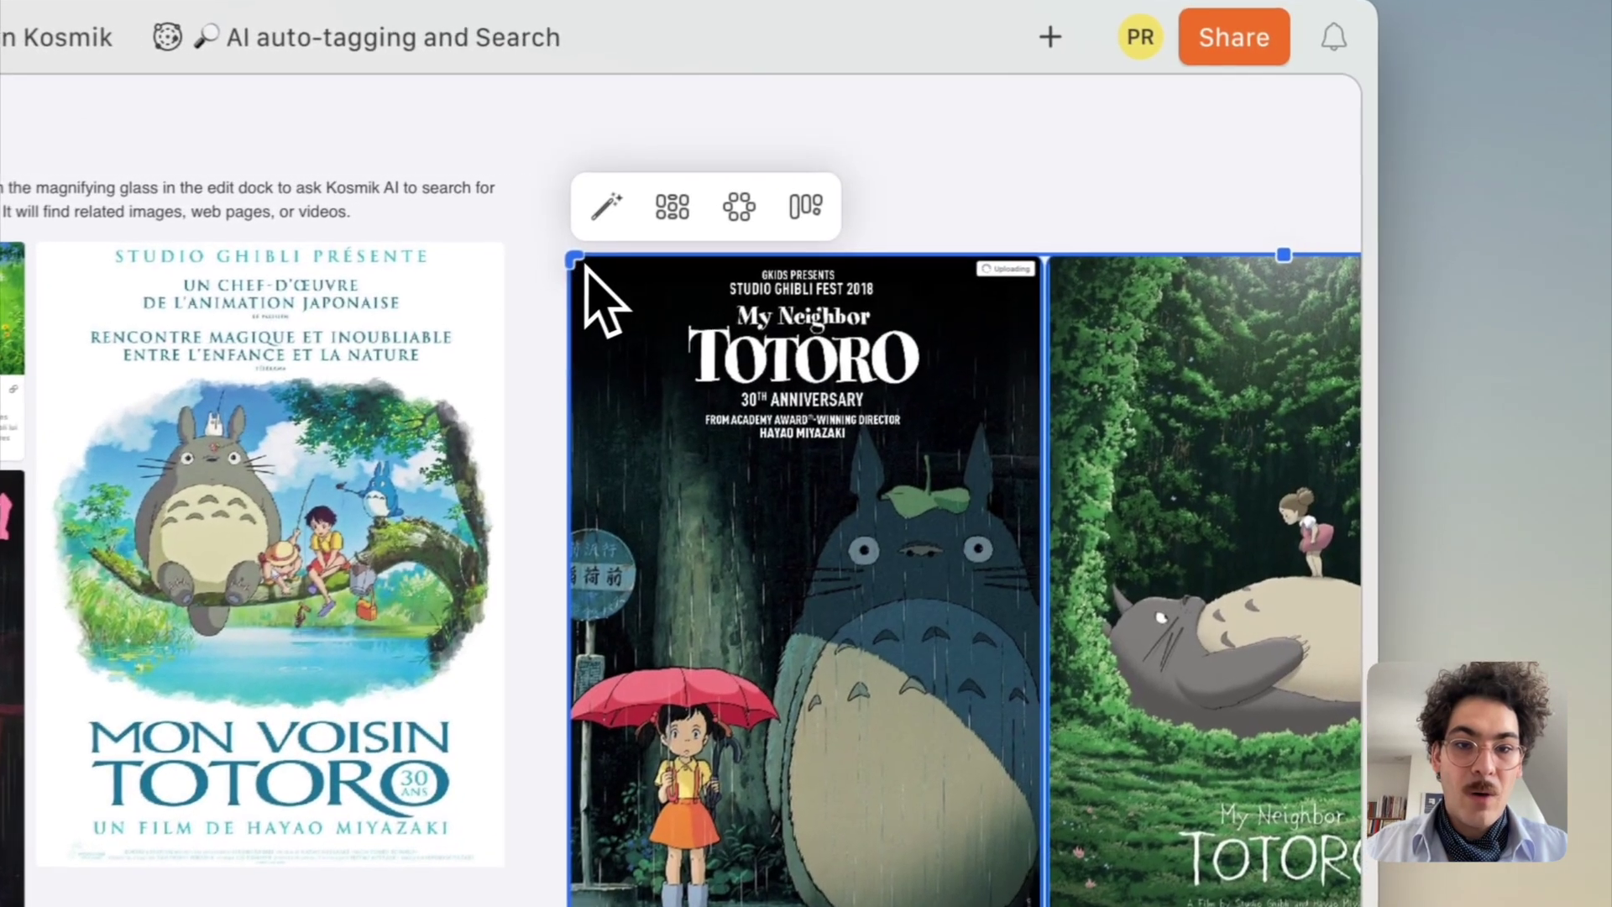
scroll(586, 267, "down", 5)
scroll(586, 275, "right", 2)
left_click(1244, 591)
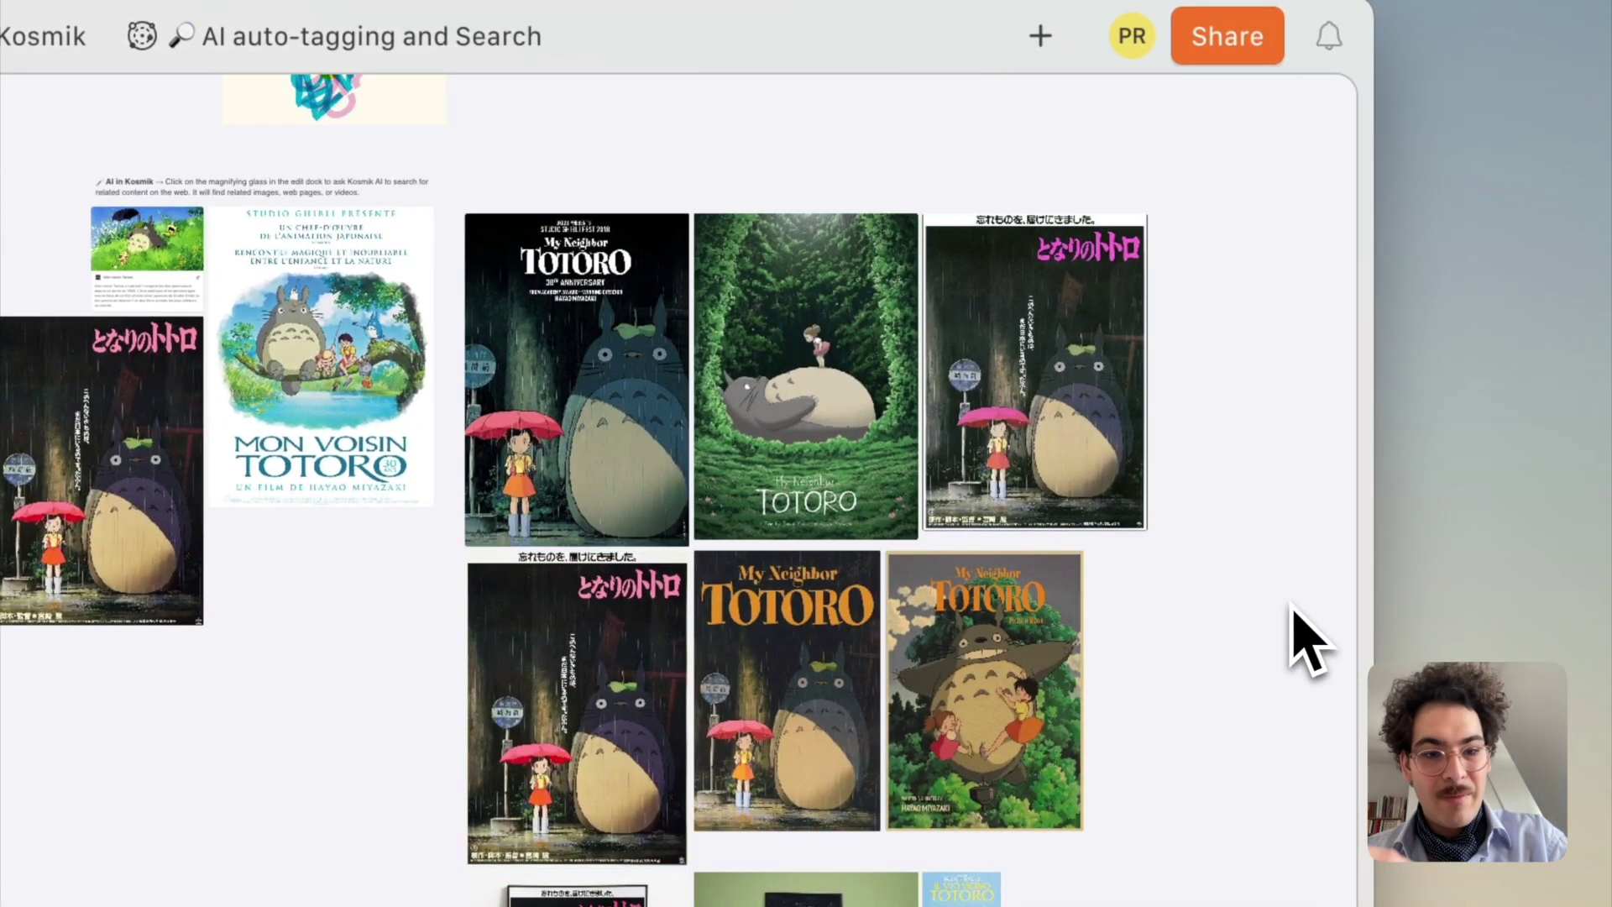
left_click(852, 491)
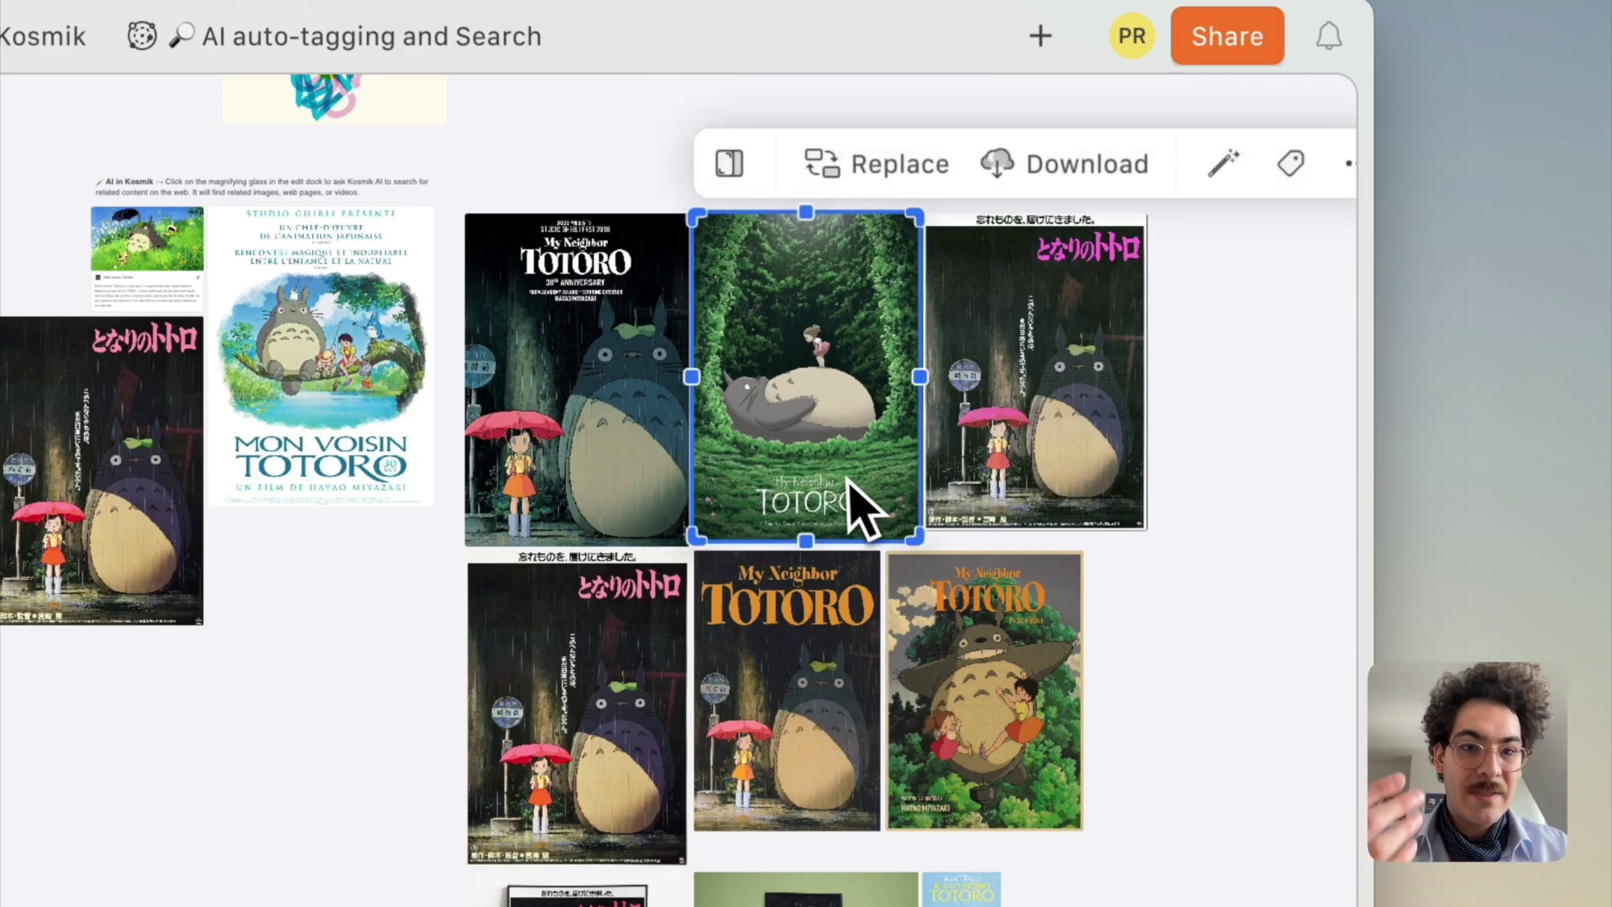
scroll(848, 483, "right", 3)
scroll(847, 483, "up", 1)
left_click(1195, 216)
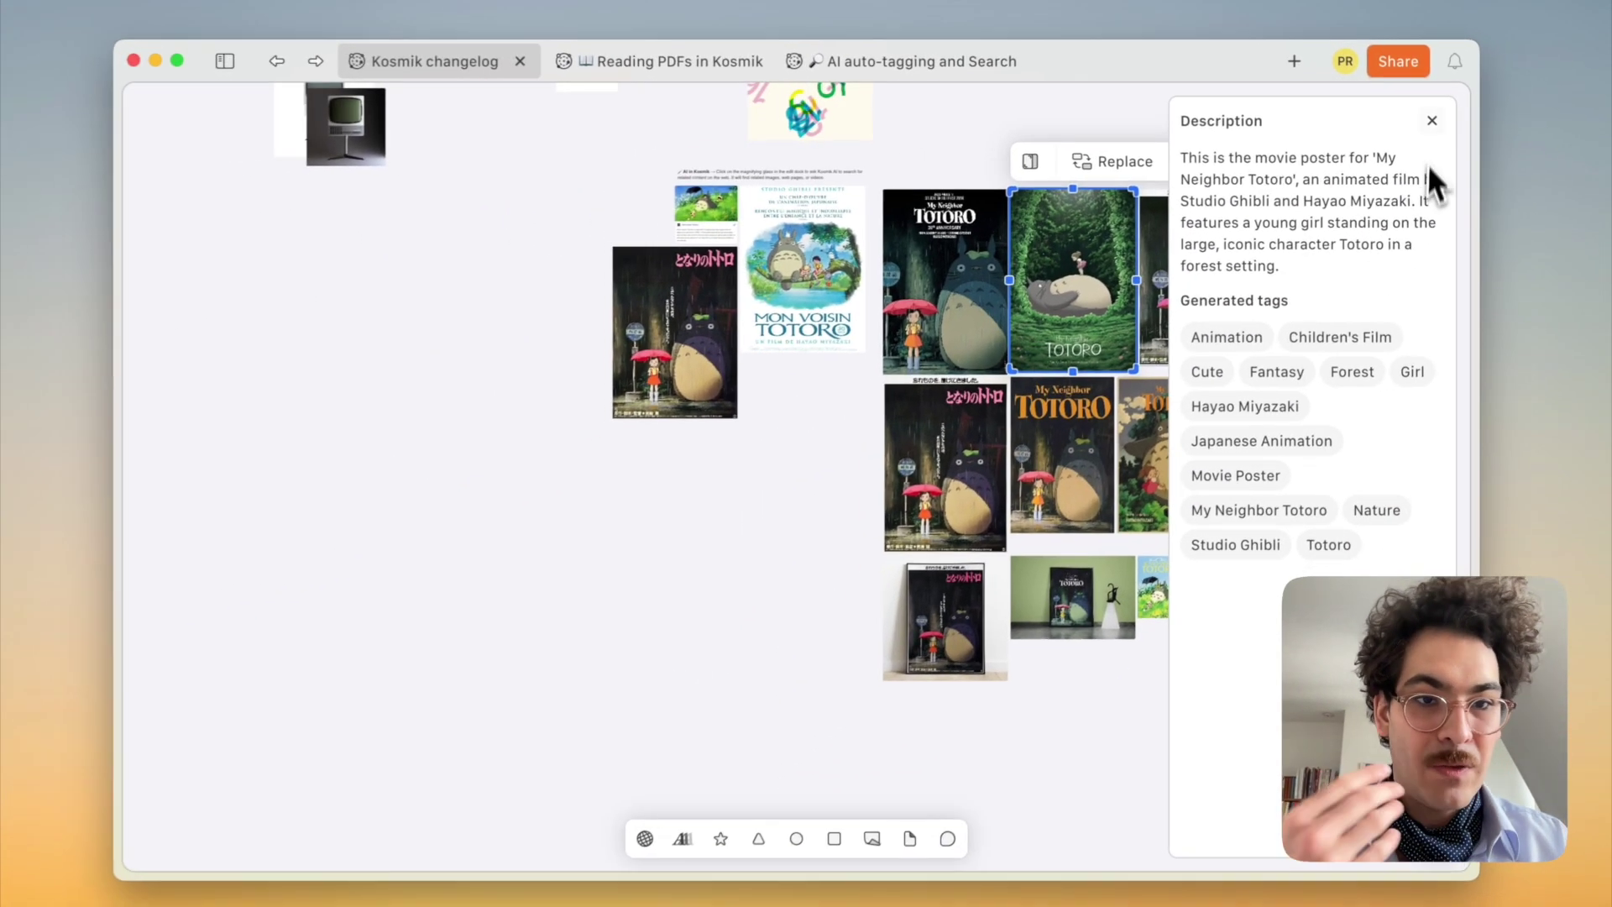
left_click(771, 639)
key("super+f")
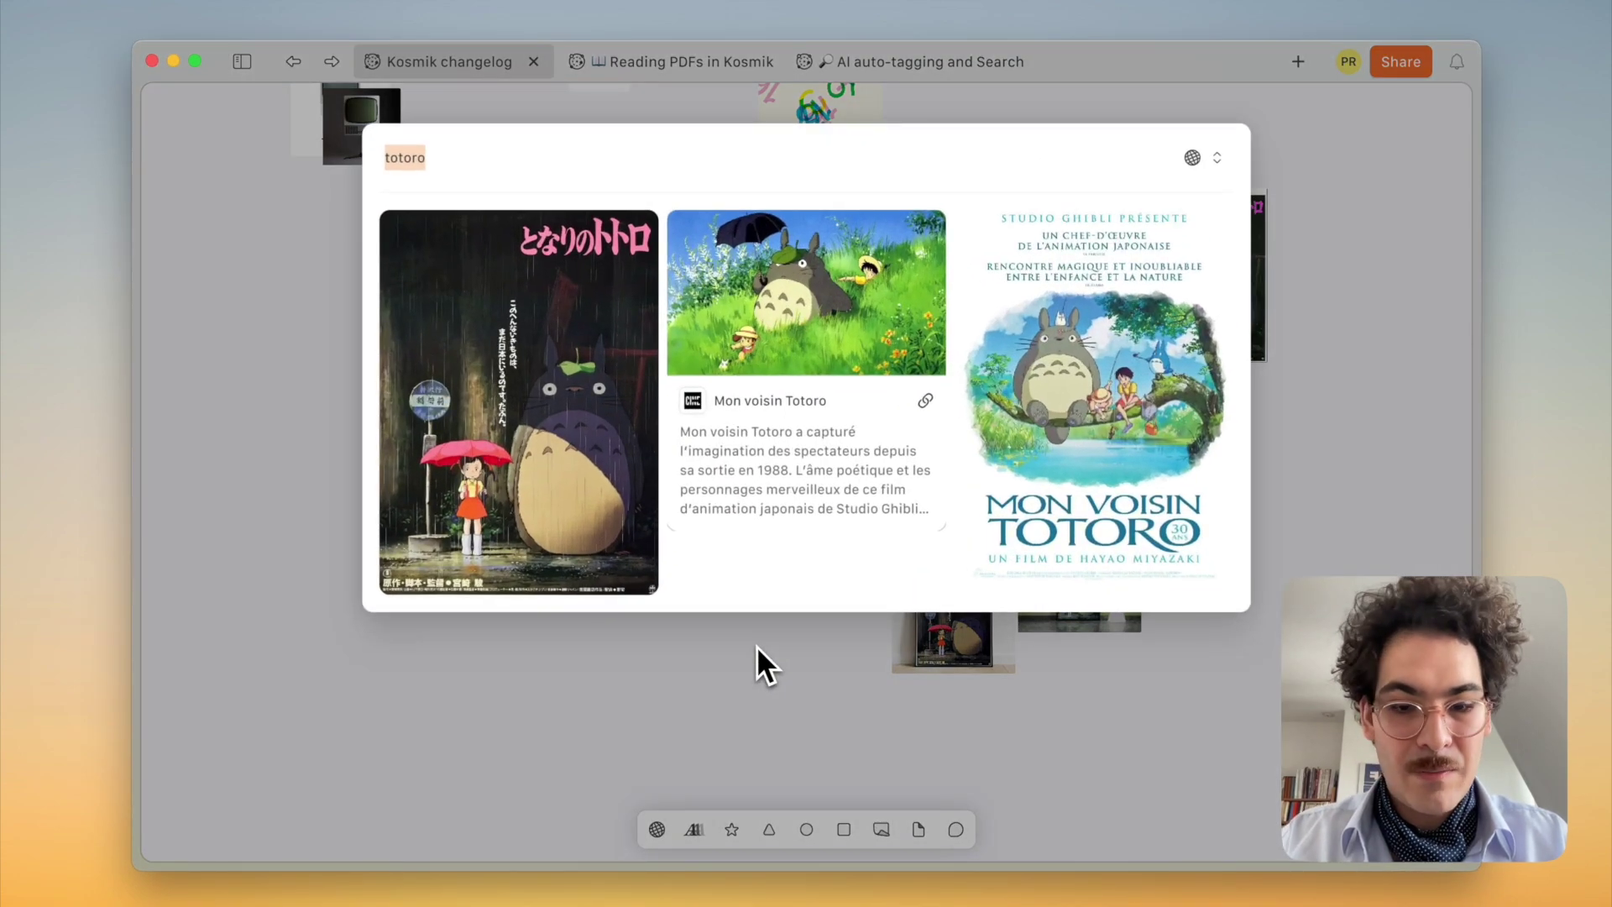
key("BackSpace")
type("totoro")
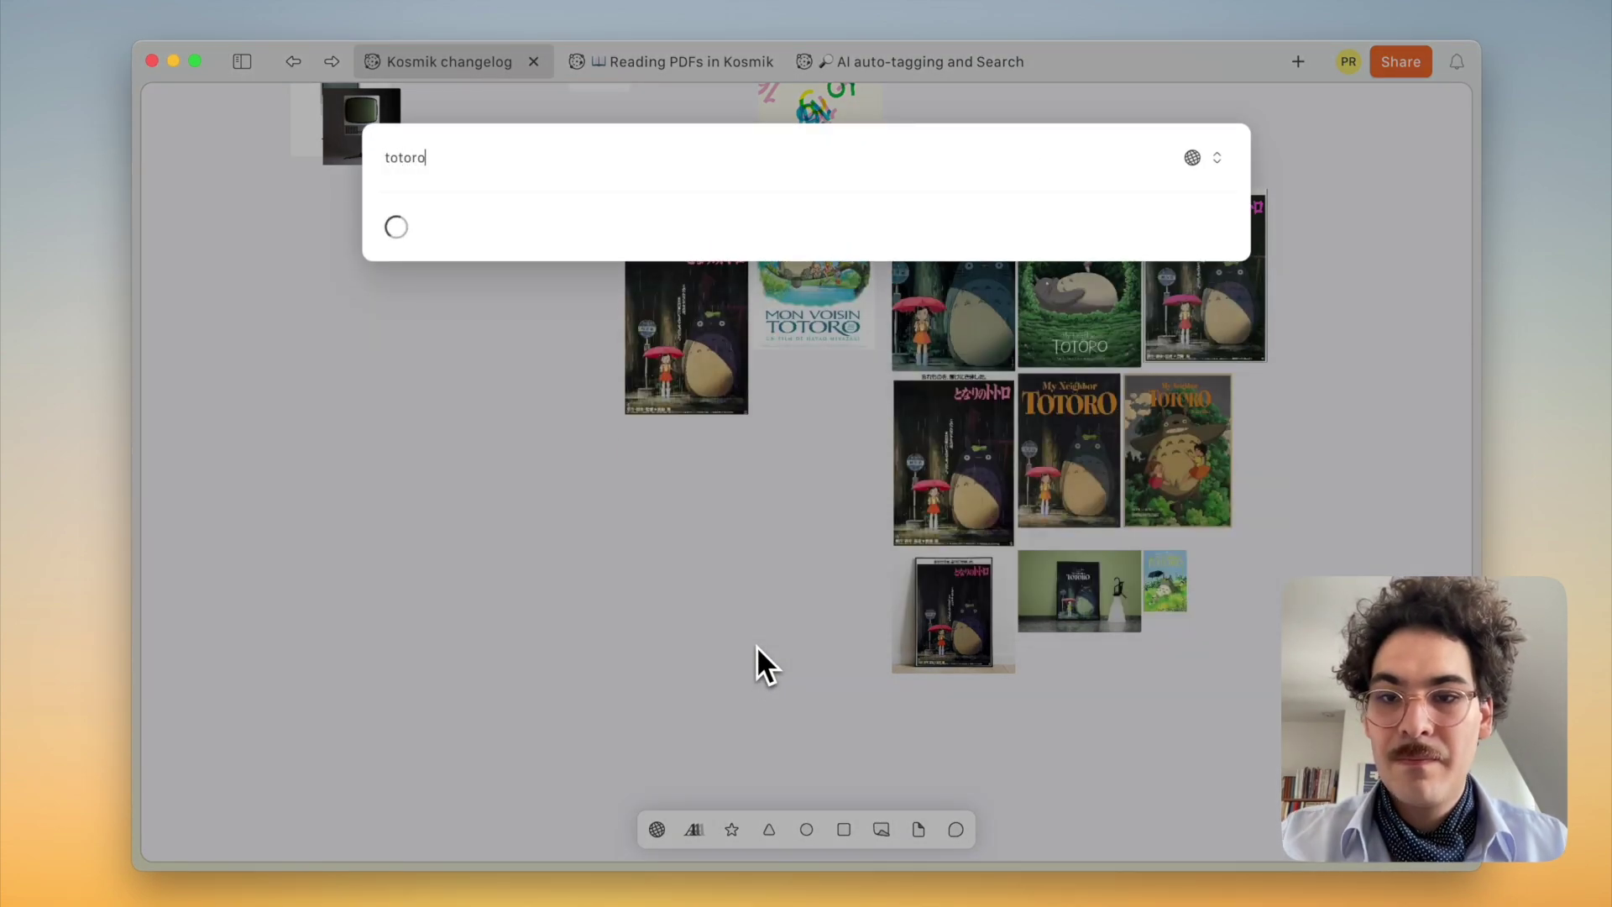
scroll(967, 581, "down", 15)
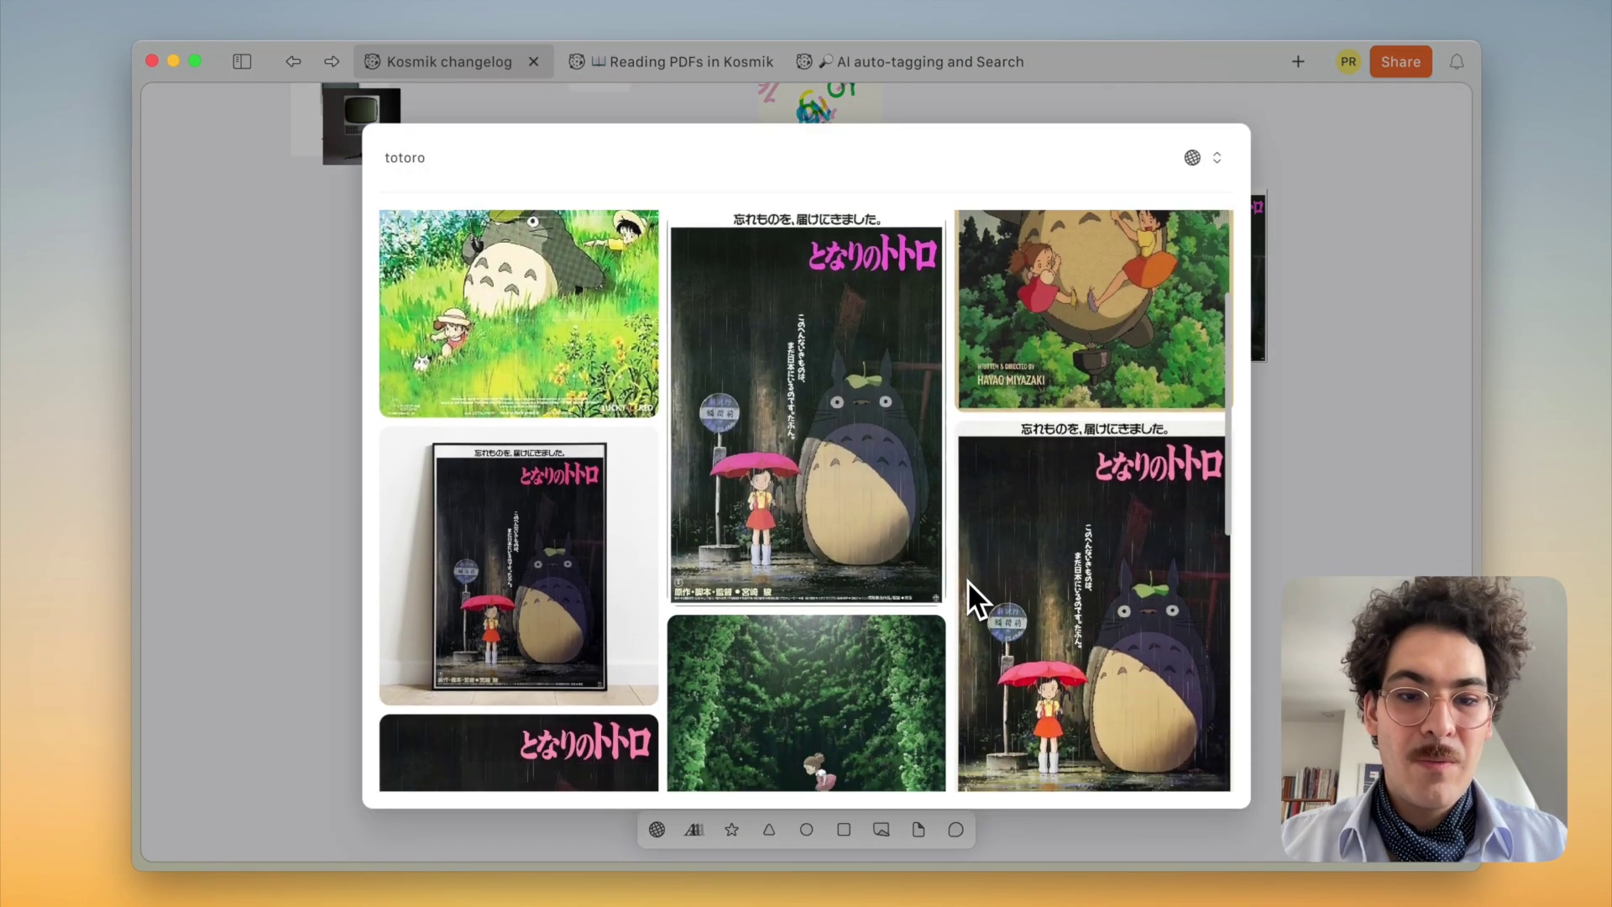
scroll(967, 581, "down", 5)
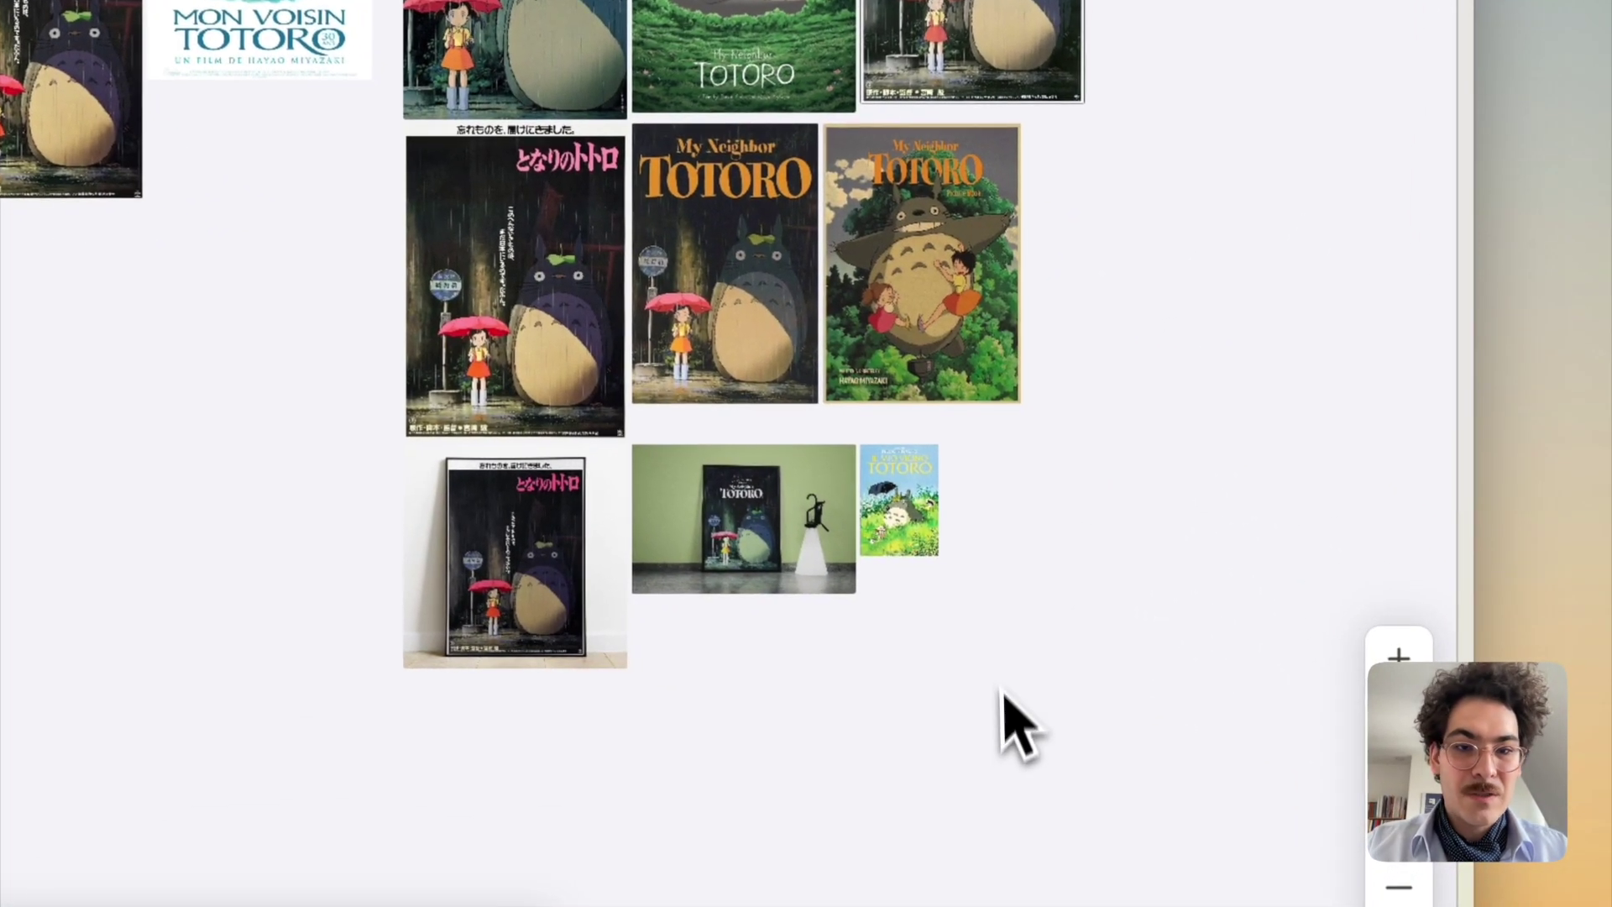
Run Browse for me on the whole Totoro poster grid and drop the found pages to its right.
left_click_drag(1008, 764, 433, 0)
left_click(910, 216)
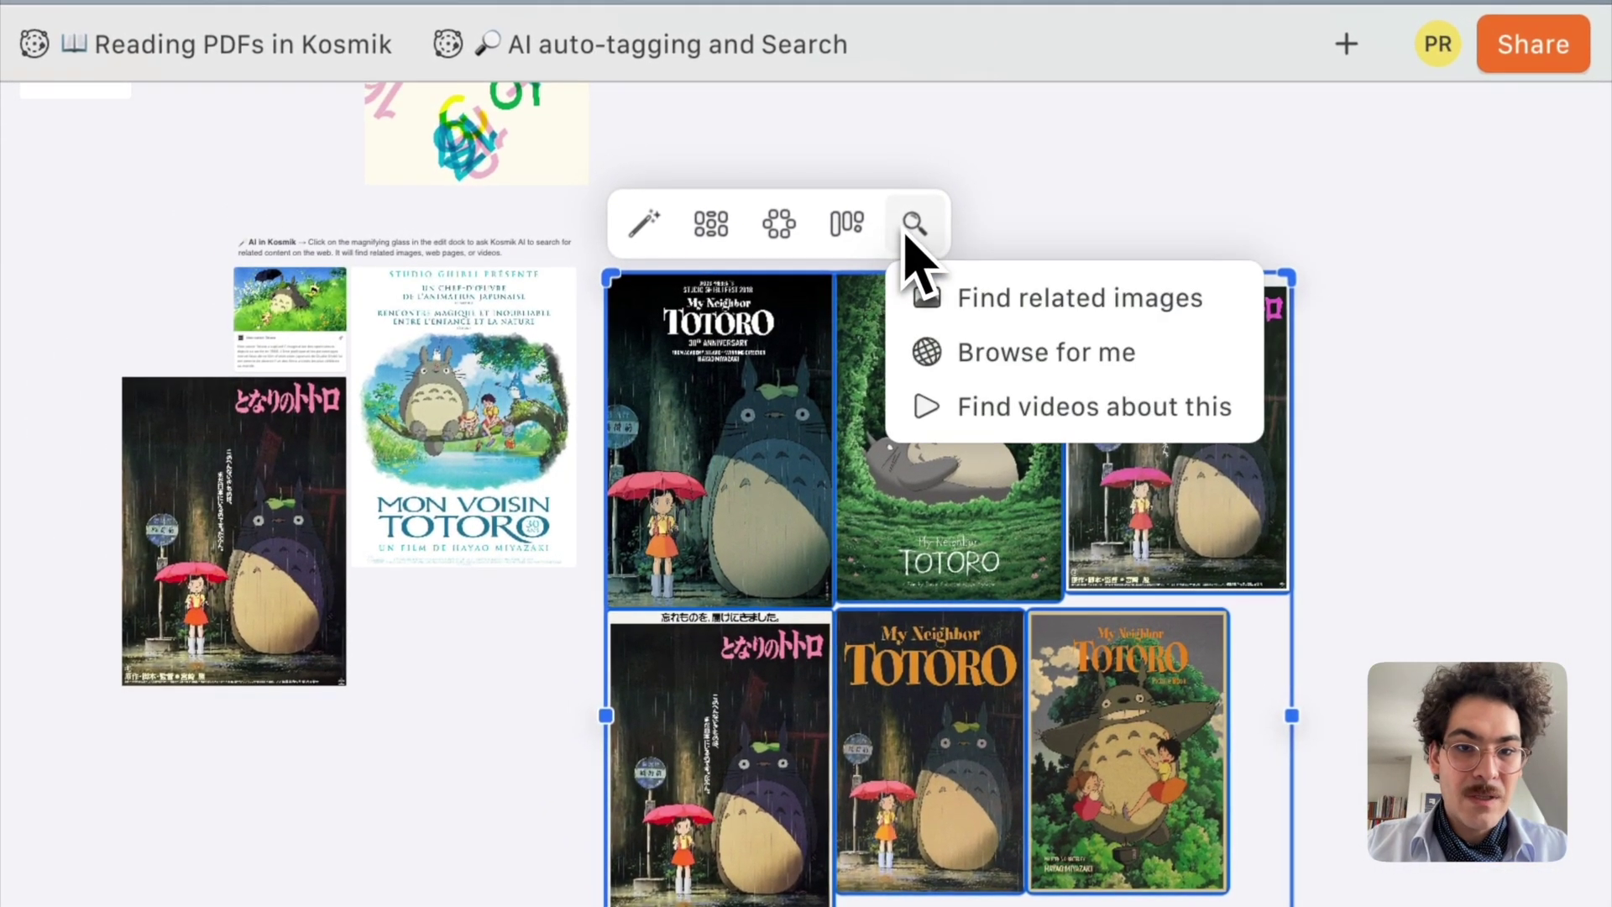
scroll(1010, 413, "right", 6)
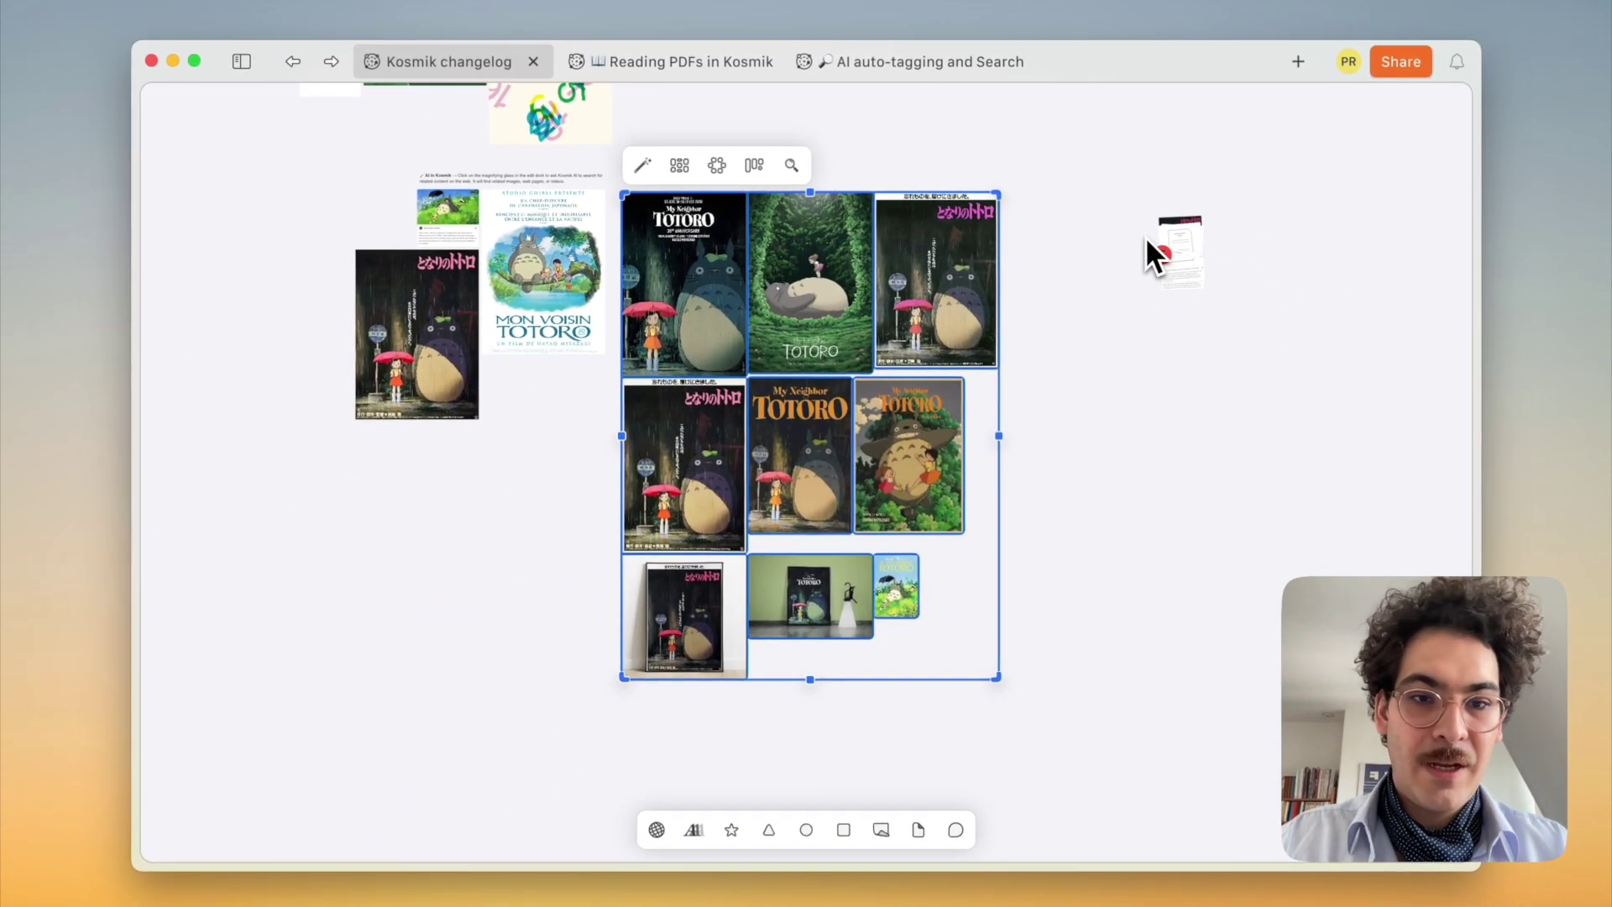
left_click_drag(1146, 239, 1130, 242)
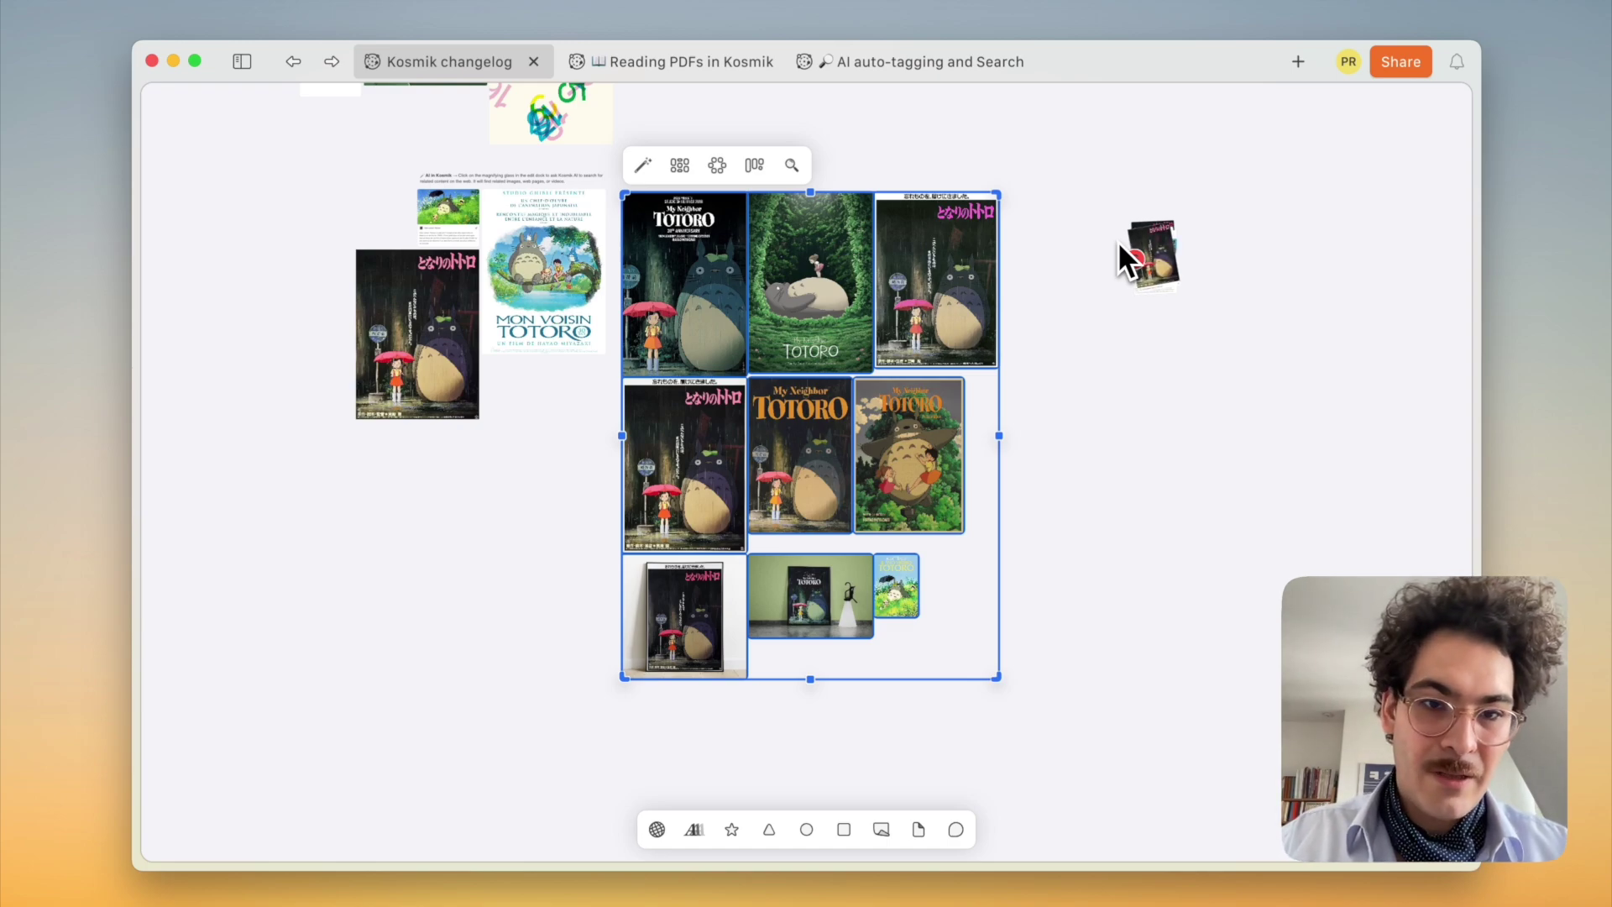
left_click_drag(1117, 241, 1024, 241)
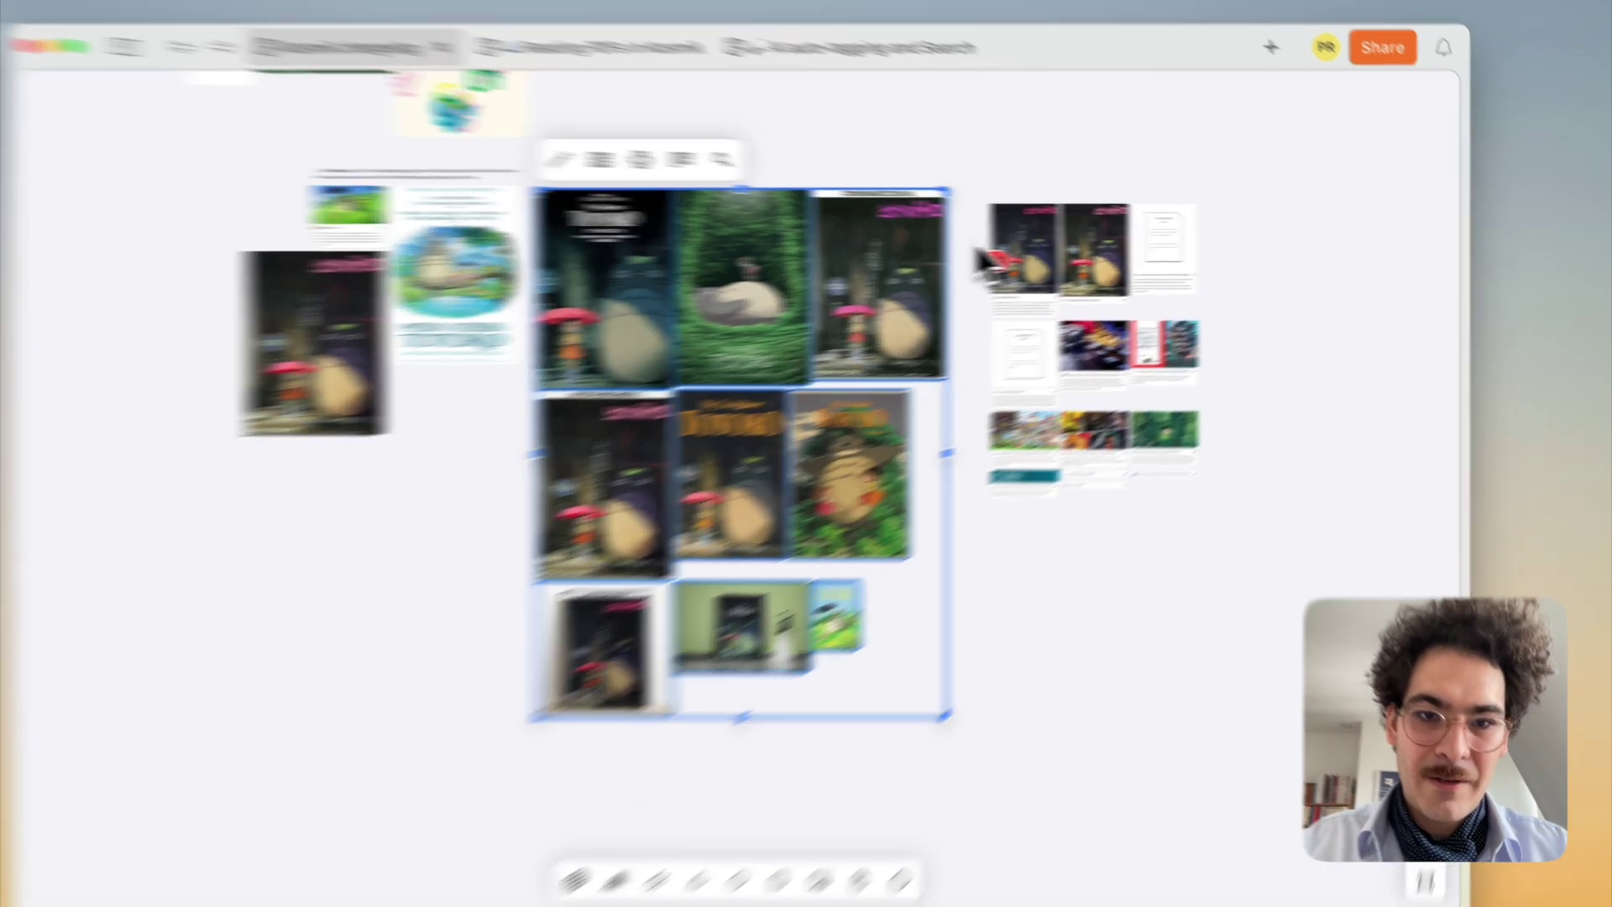
Open the Academia.edu paper card in the side panel, skim it, and close it.
left_click(984, 264)
scroll(1323, 461, "up", 5)
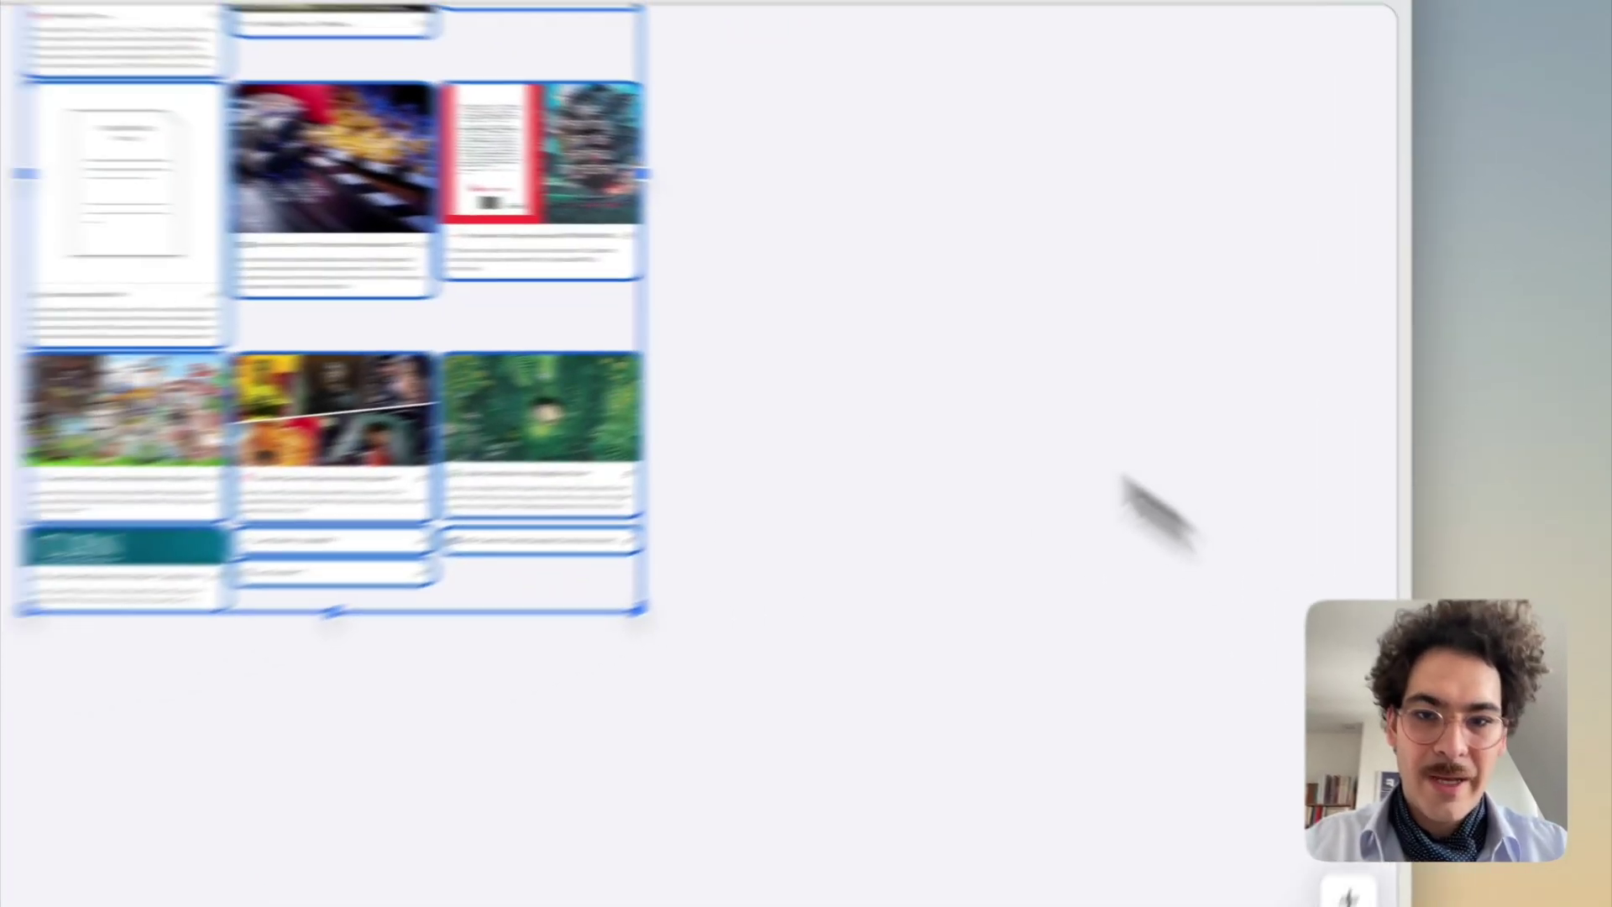
left_click(789, 315)
scroll(791, 309, "up", 5)
scroll(793, 306, "up", 3)
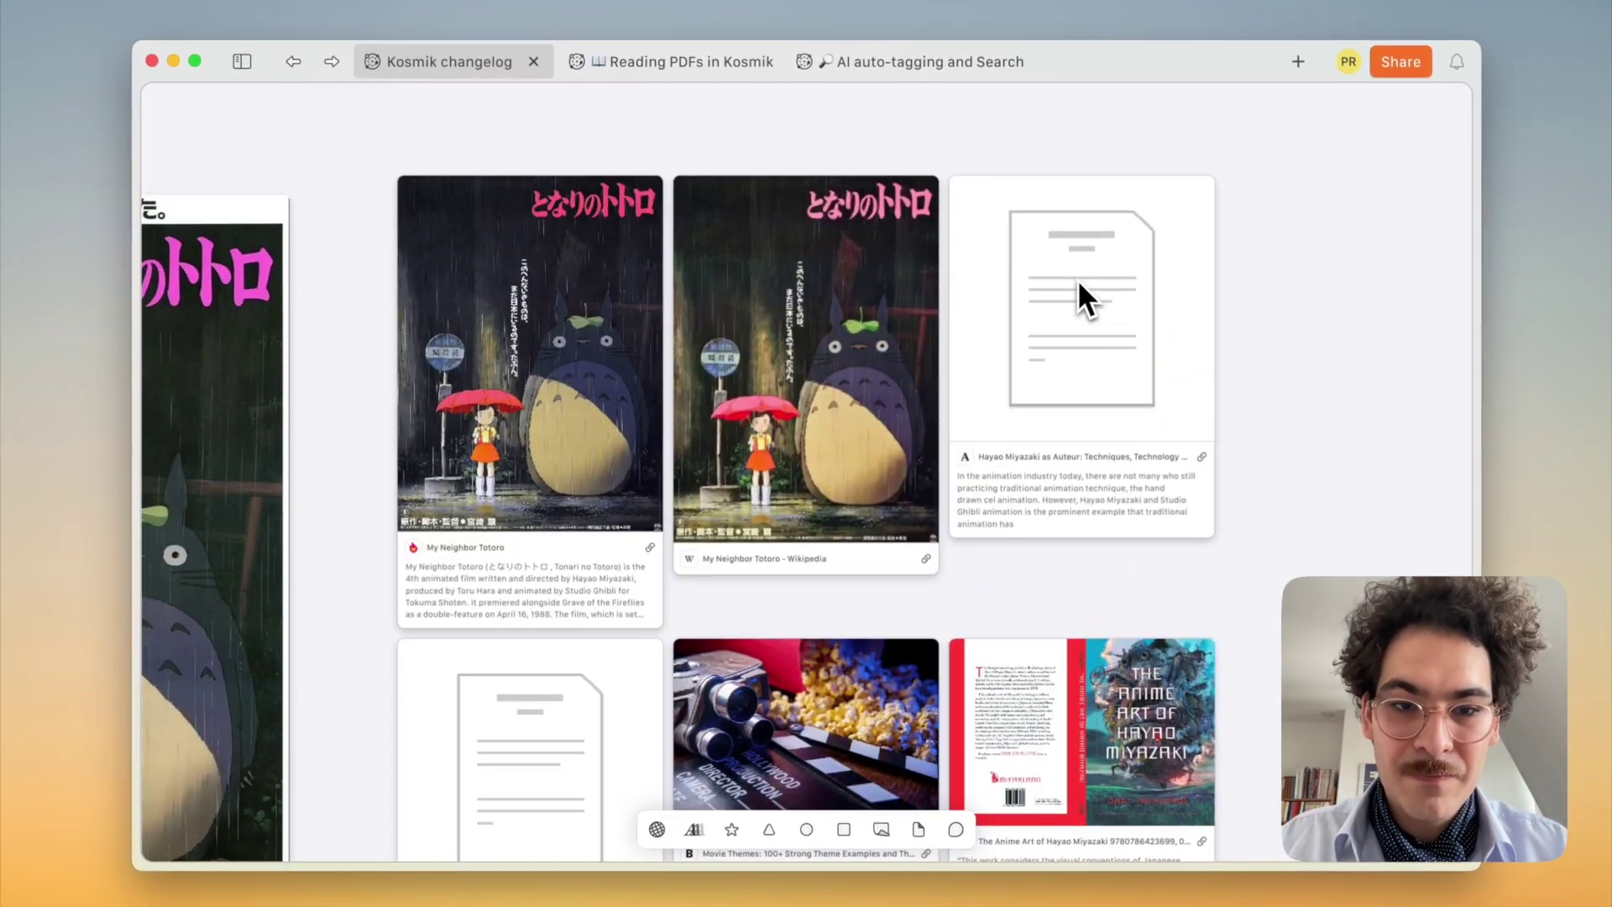
left_click(1079, 284)
double_click(1079, 283)
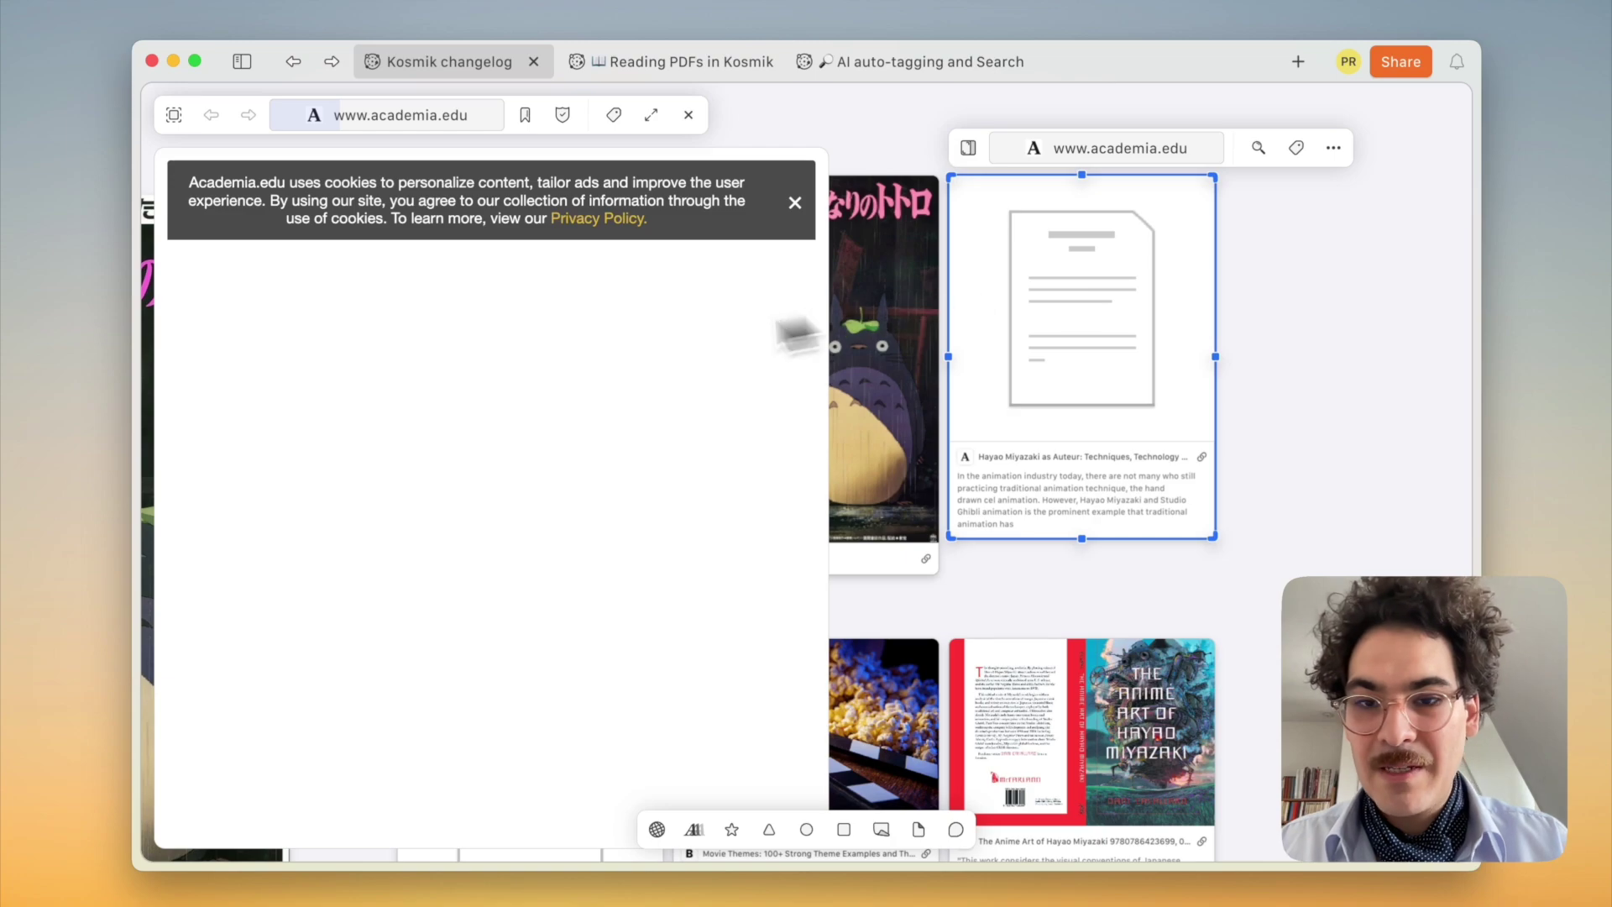
scroll(573, 356, "down", 10)
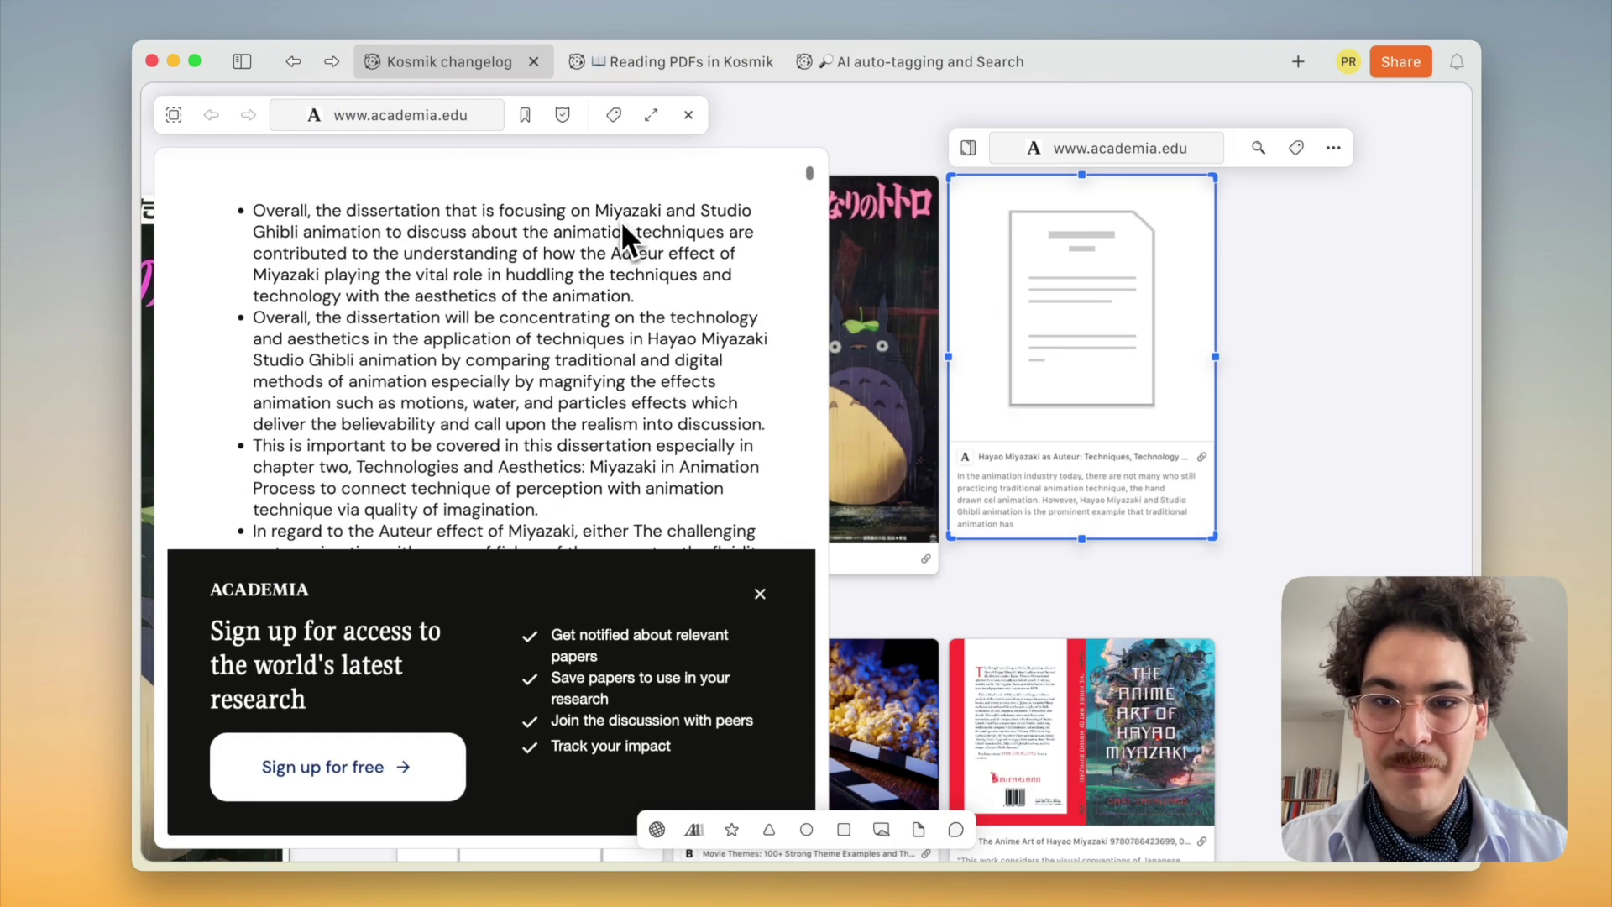
scroll(638, 286, "down", 5)
left_click(688, 115)
Capture the house photo from the My Neighbor Totoro Wikipedia page and place it beside the cards.
left_click(776, 240)
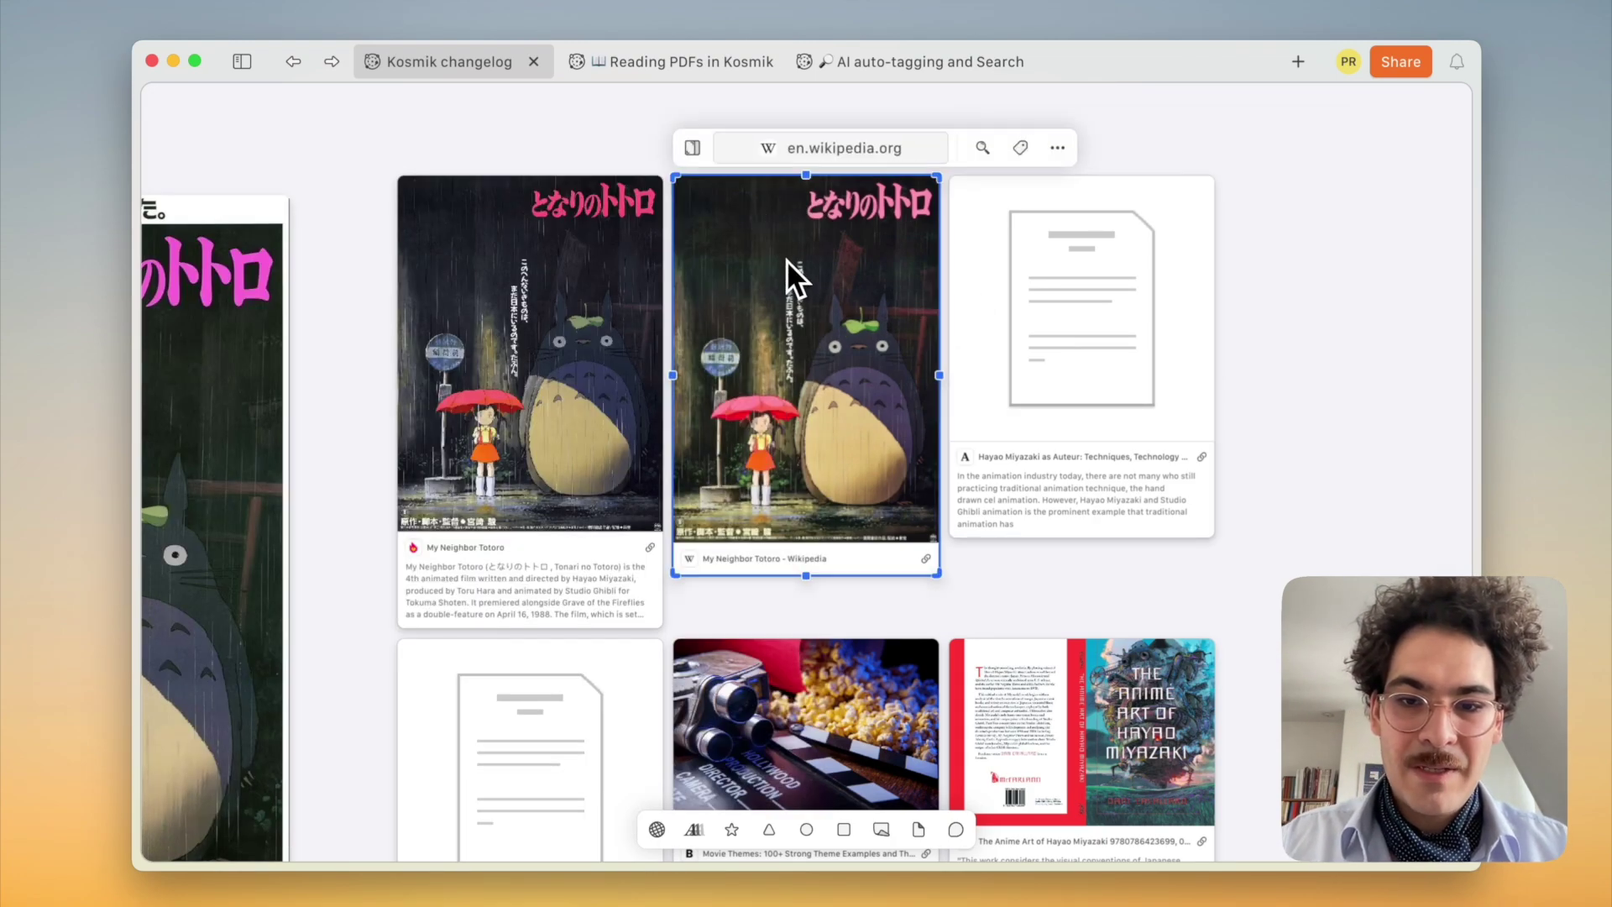
double_click(786, 259)
scroll(583, 367, "down", 20)
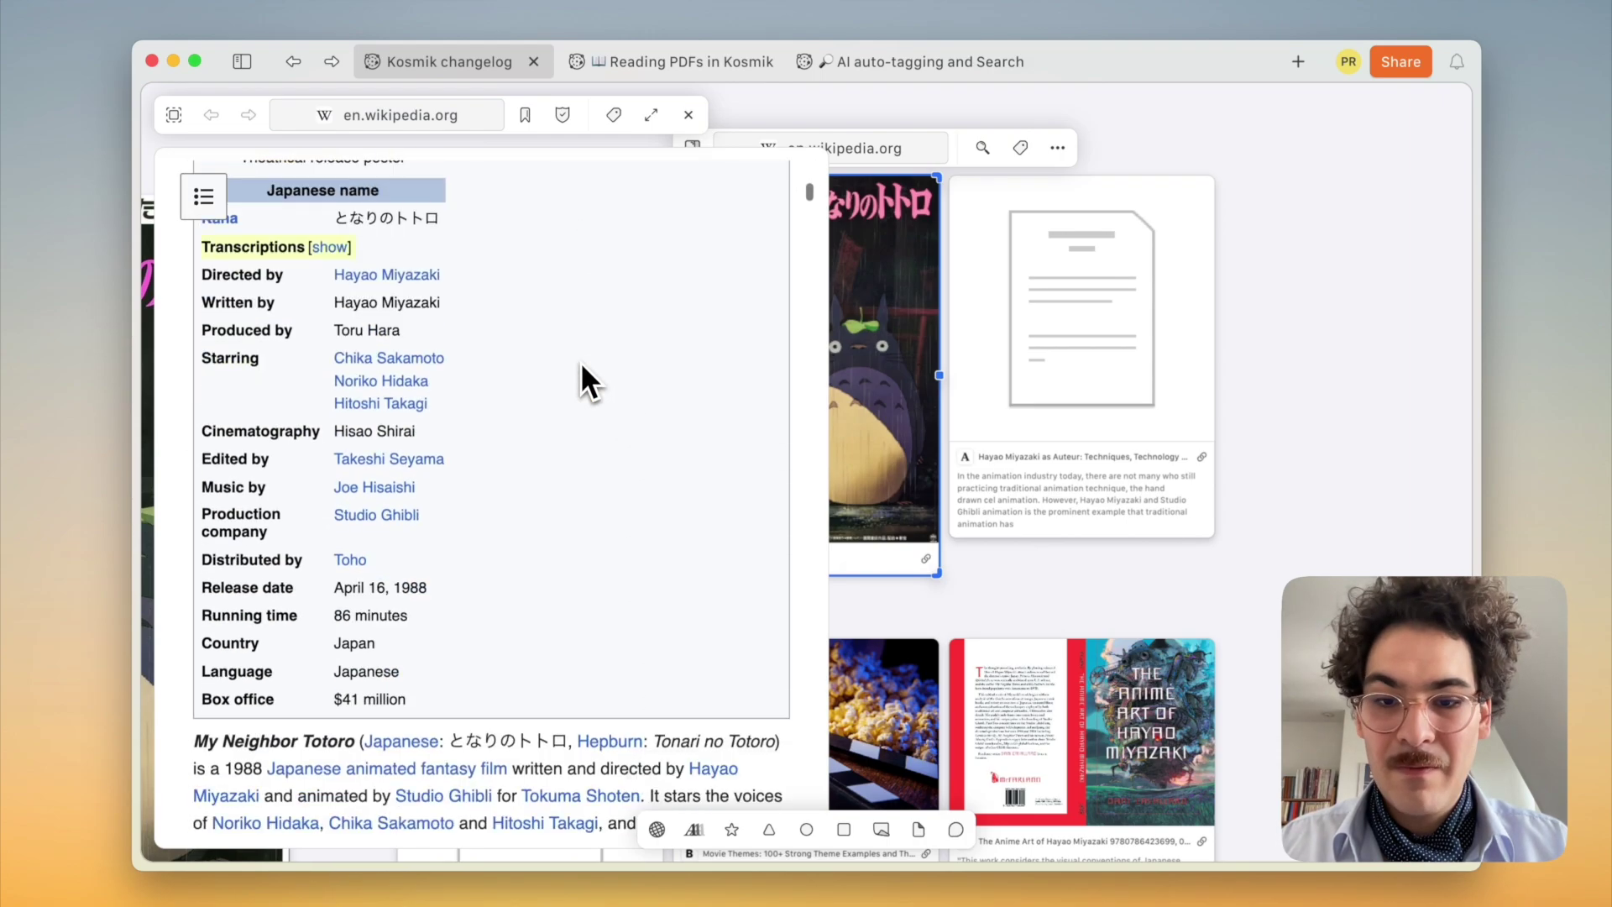
scroll(581, 361, "down", 3)
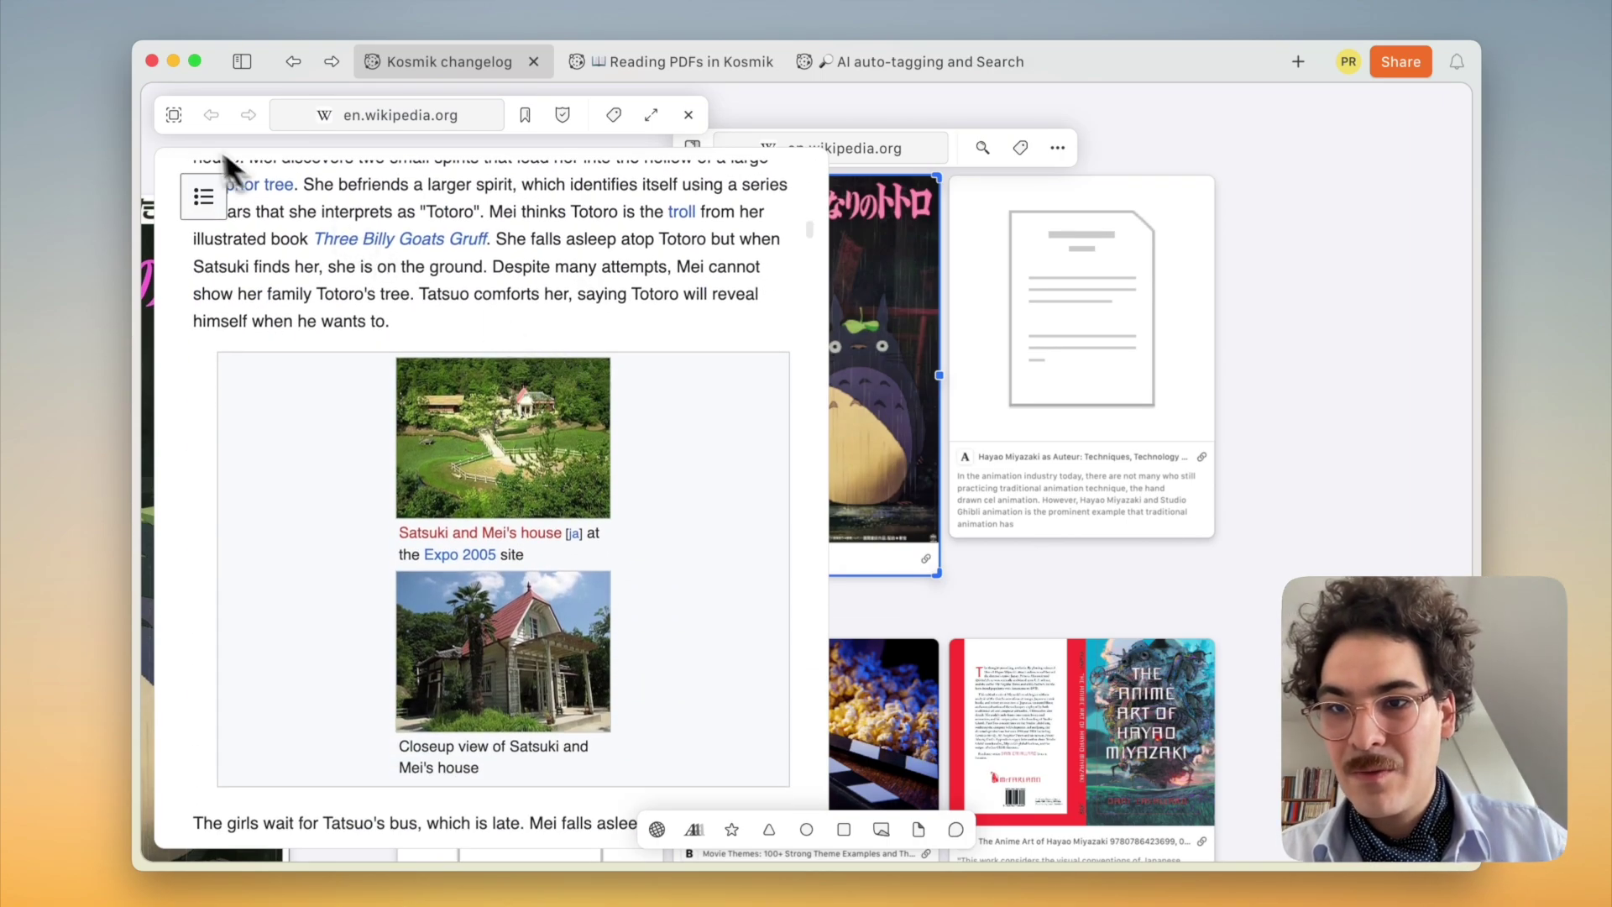
left_click(174, 117)
left_click(454, 573)
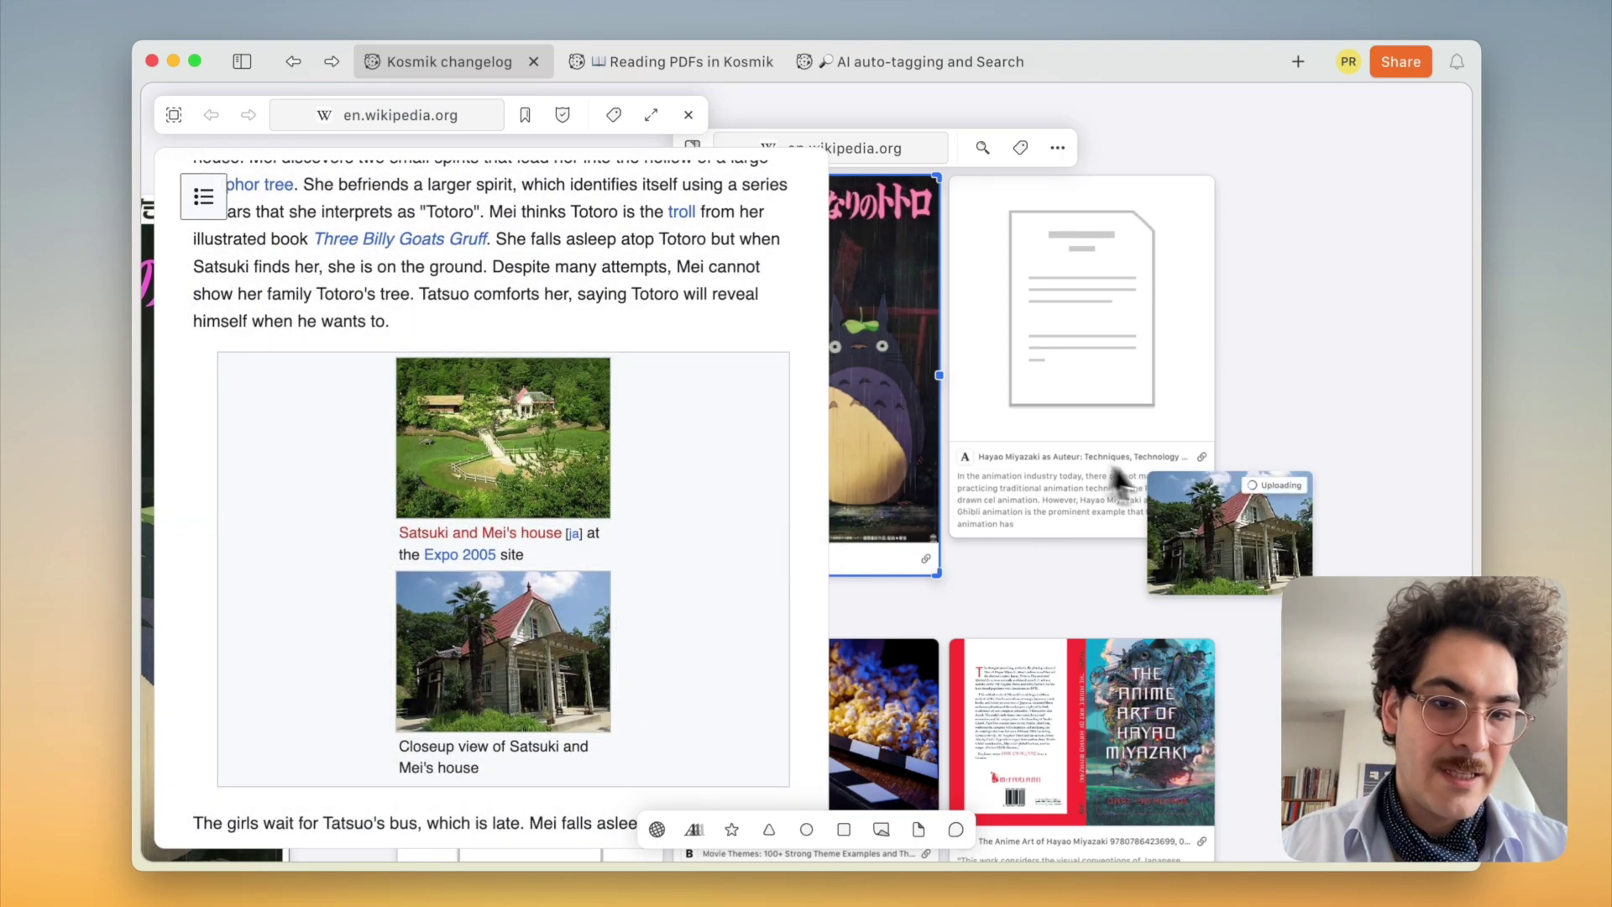
left_click_drag(1129, 485, 1301, 273)
left_click(726, 115)
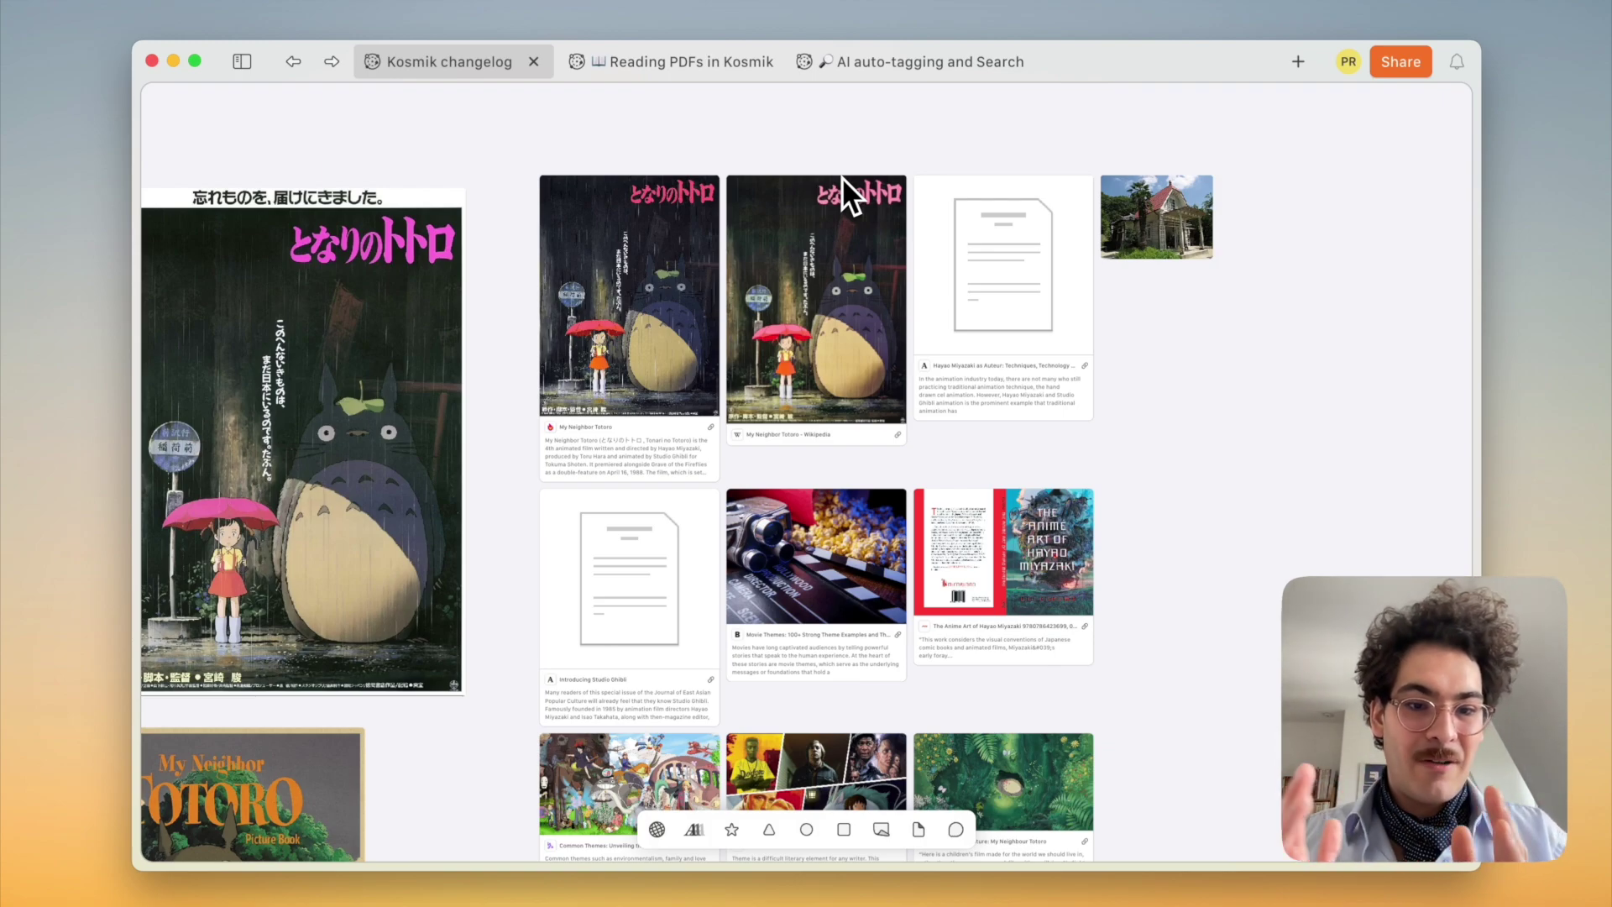
Run 'Find videos about this' on the two left Totoro posters and place the video grid beside them.
scroll(841, 177, "down", 8)
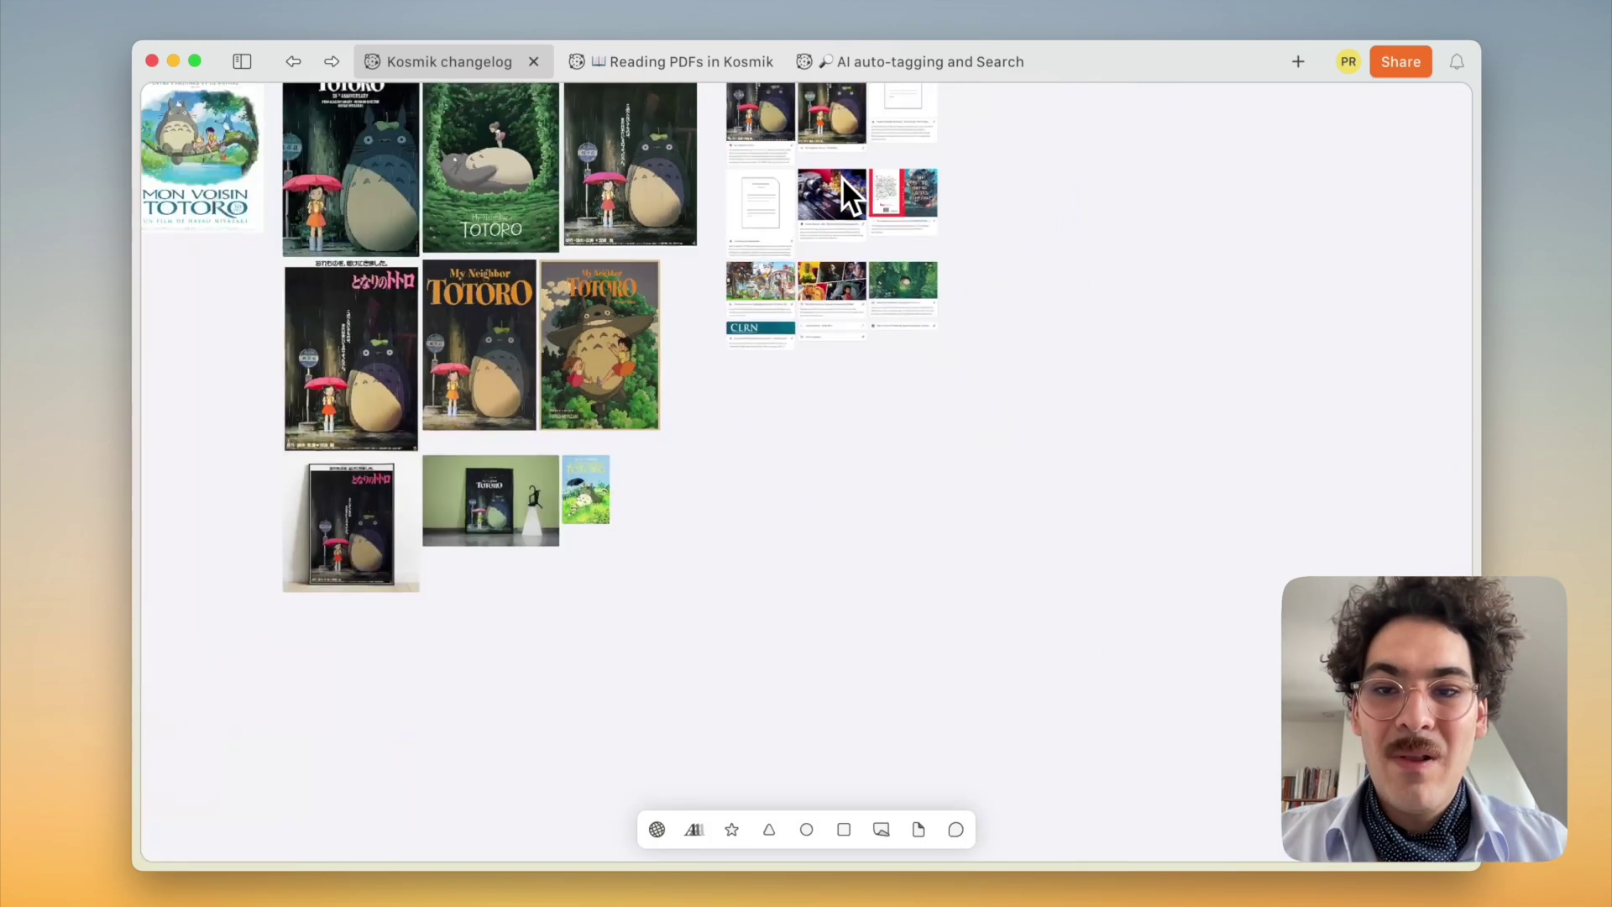
scroll(842, 176, "up", 2)
scroll(841, 177, "left", 2)
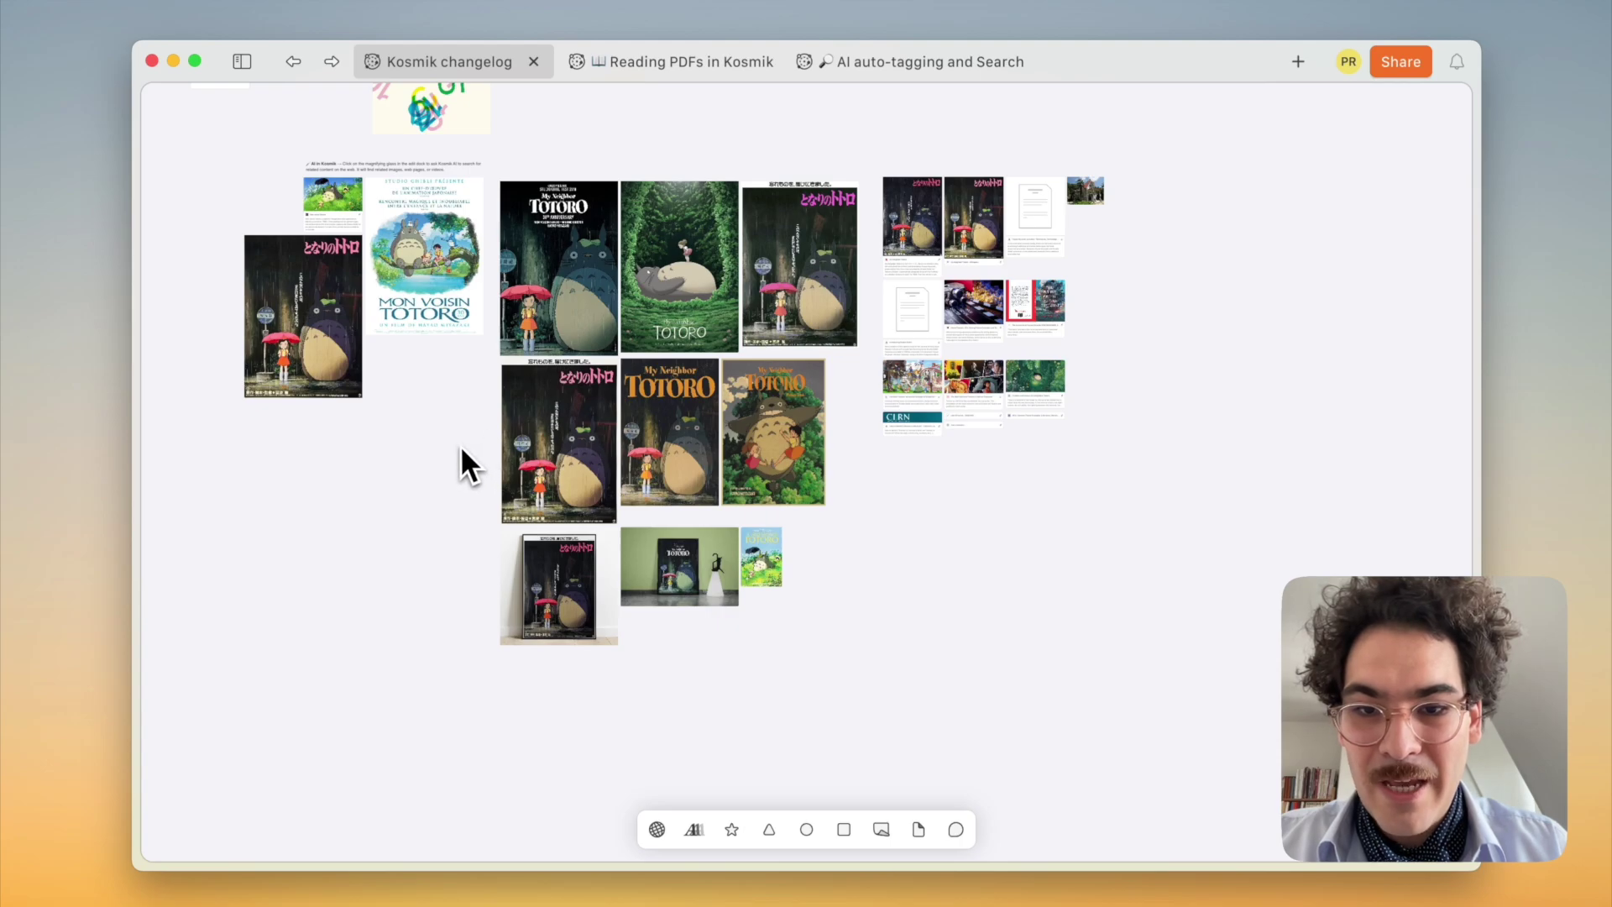
left_click_drag(208, 302, 396, 322)
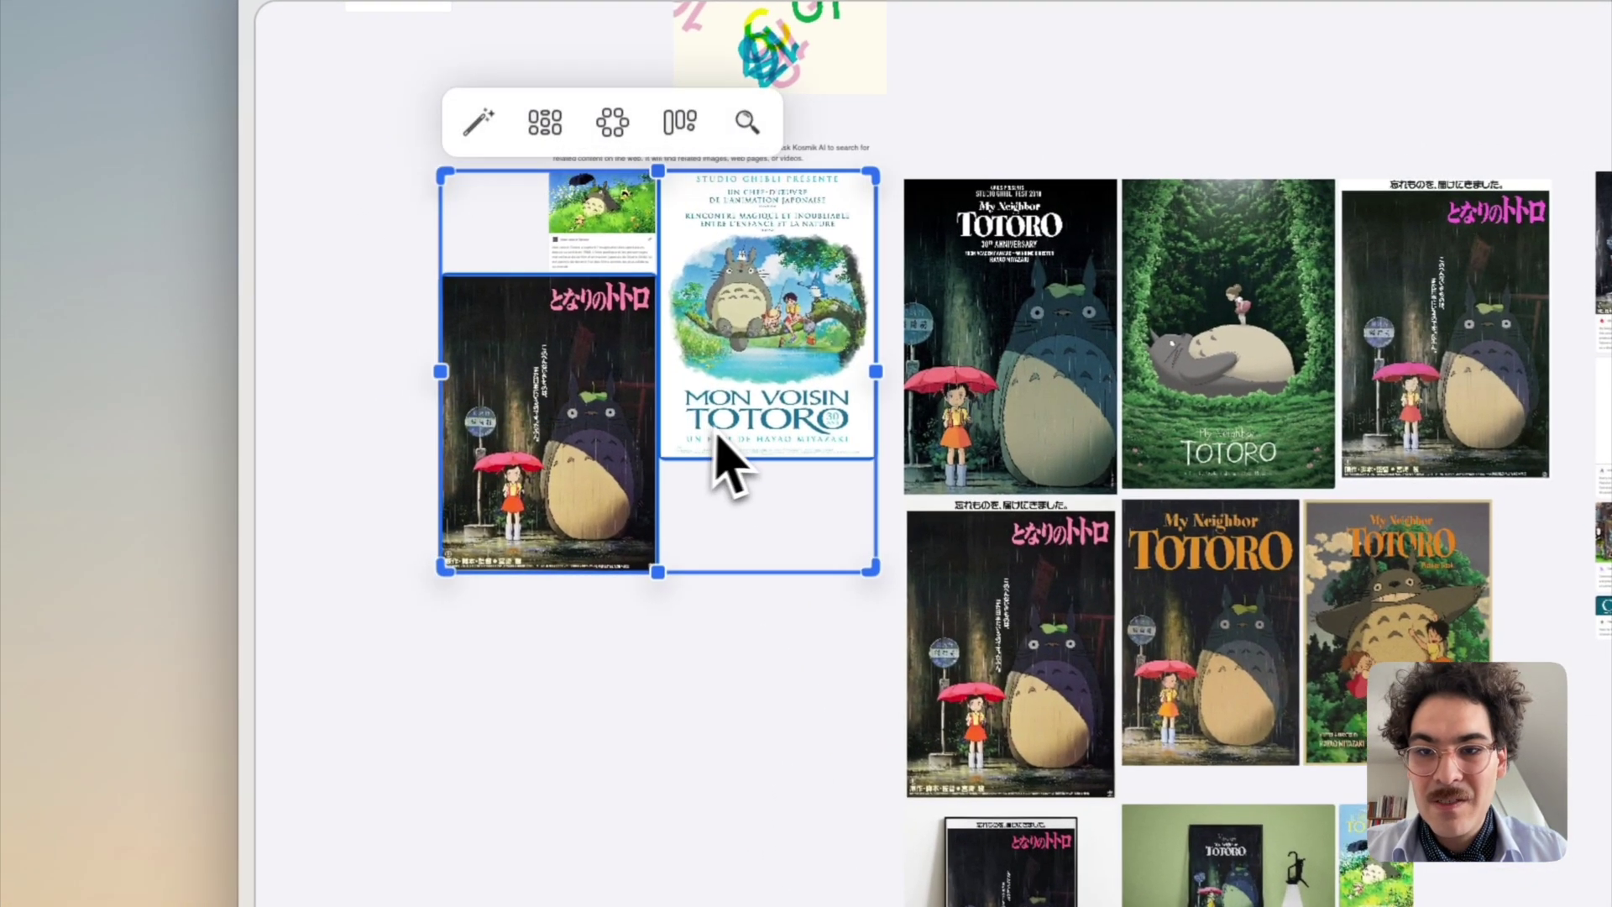
left_click(750, 124)
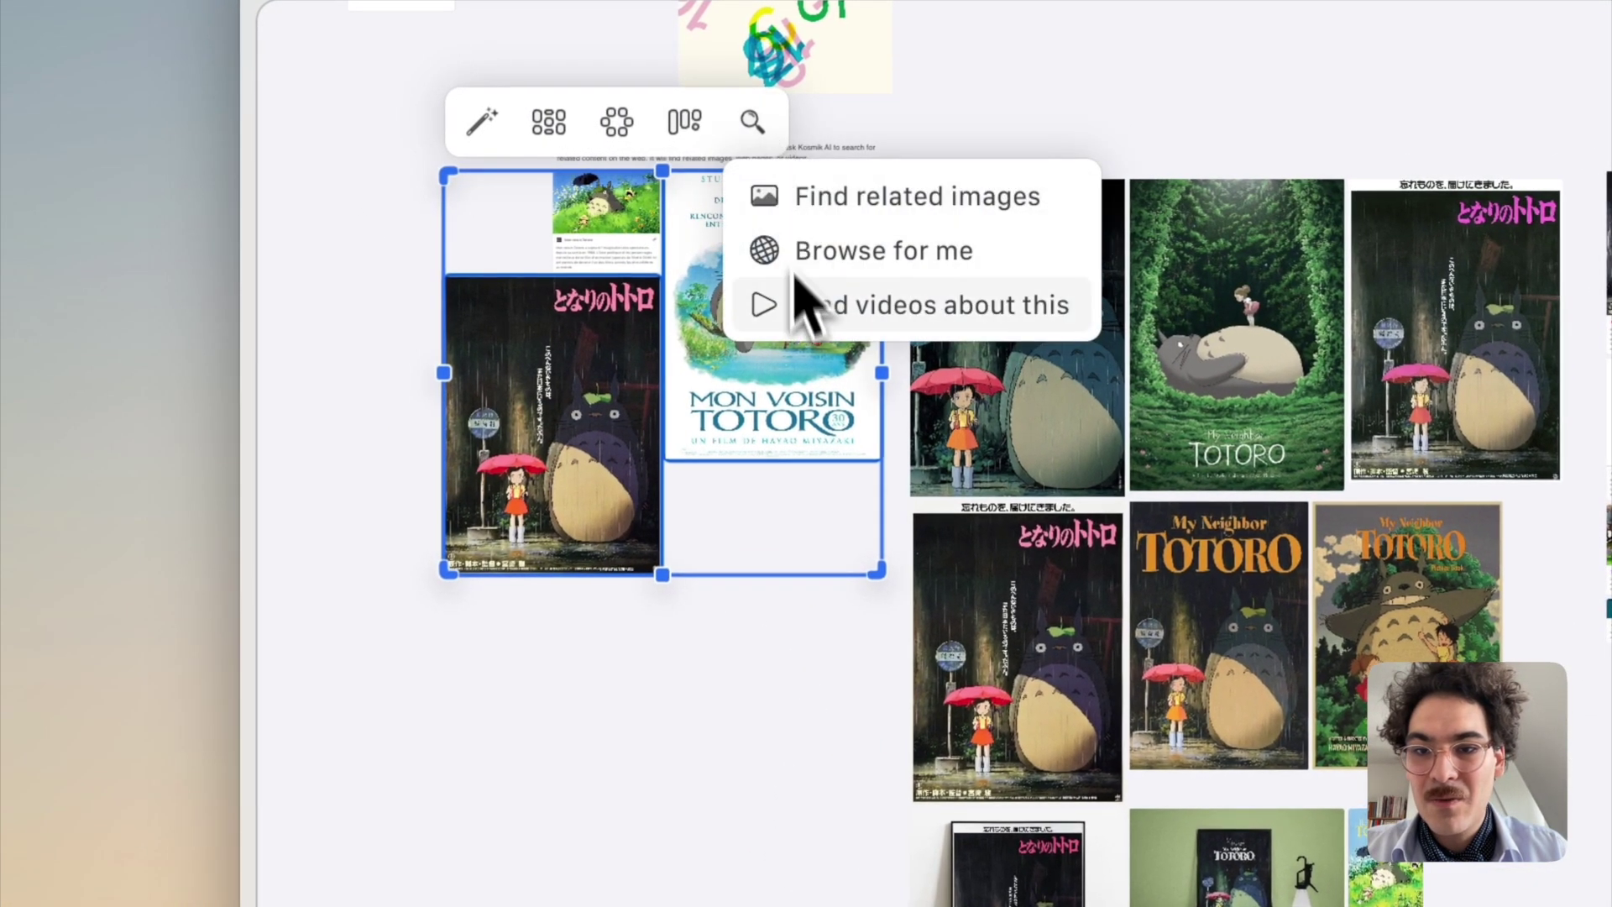
left_click(799, 350)
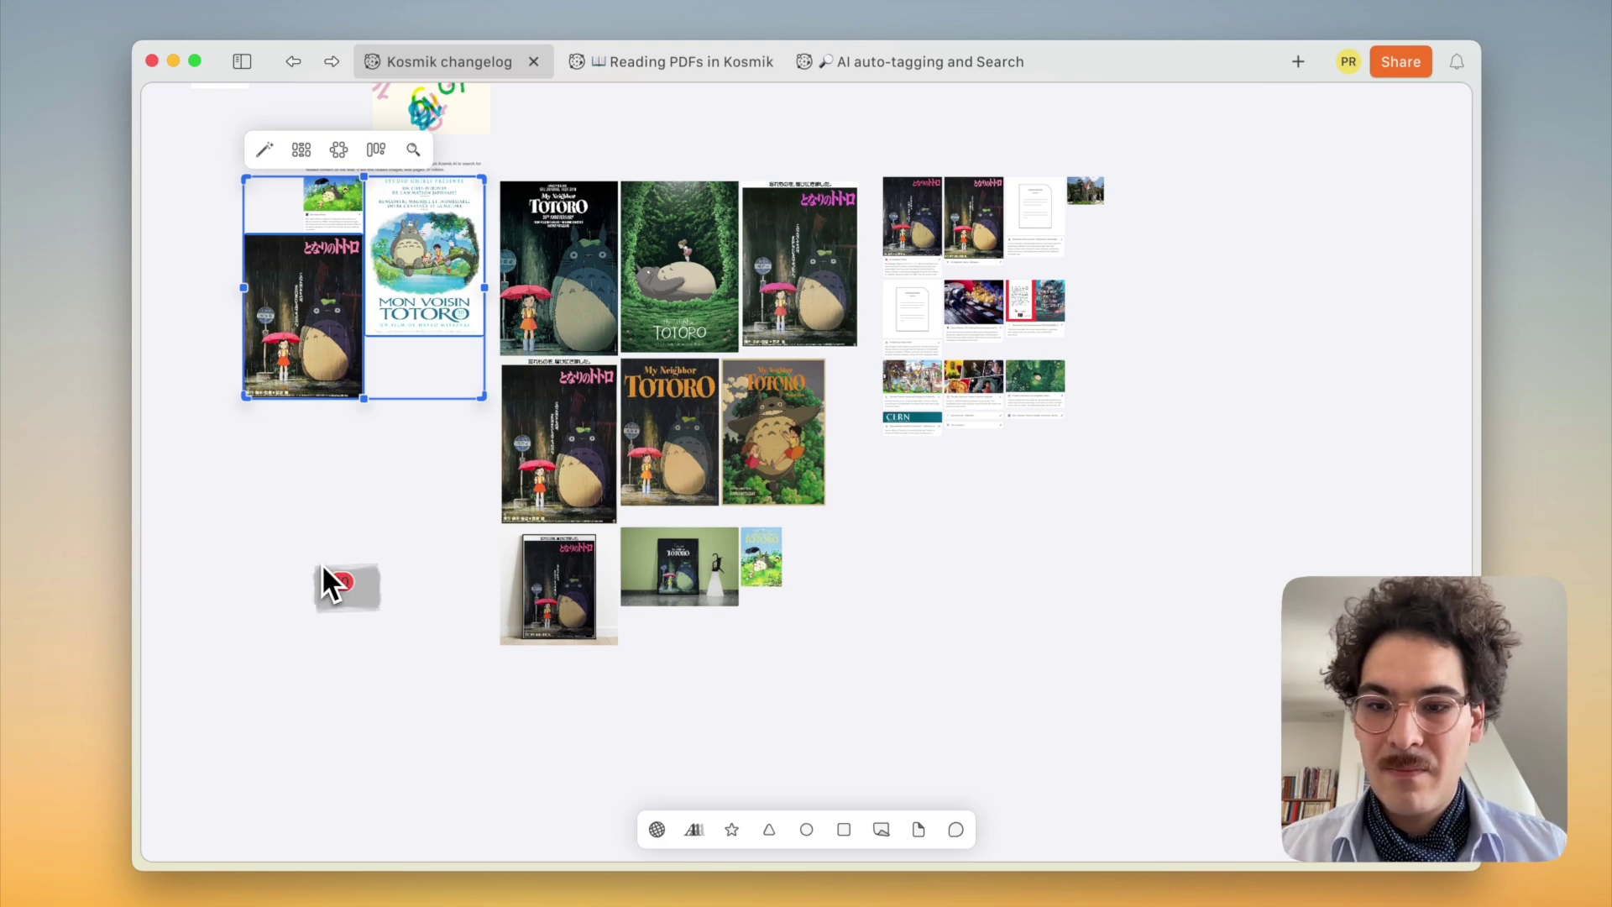
left_click_drag(321, 562, 894, 500)
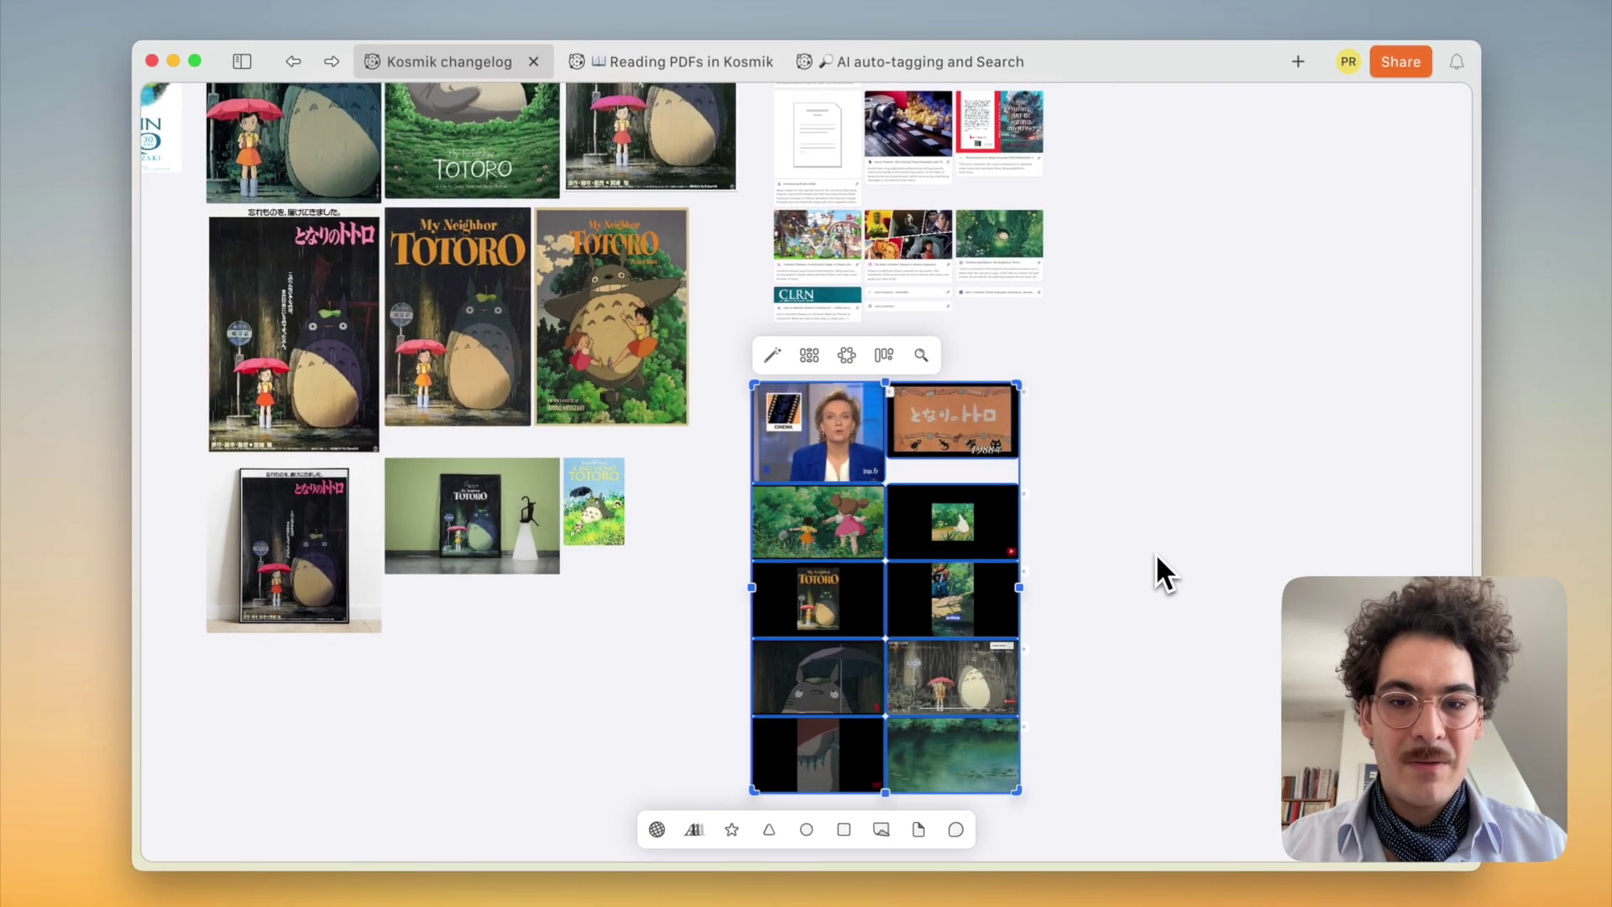
Move the Japanese Totoro poster into open space with two video clips beside it.
left_click(1157, 554)
scroll(1021, 406, "left", 3)
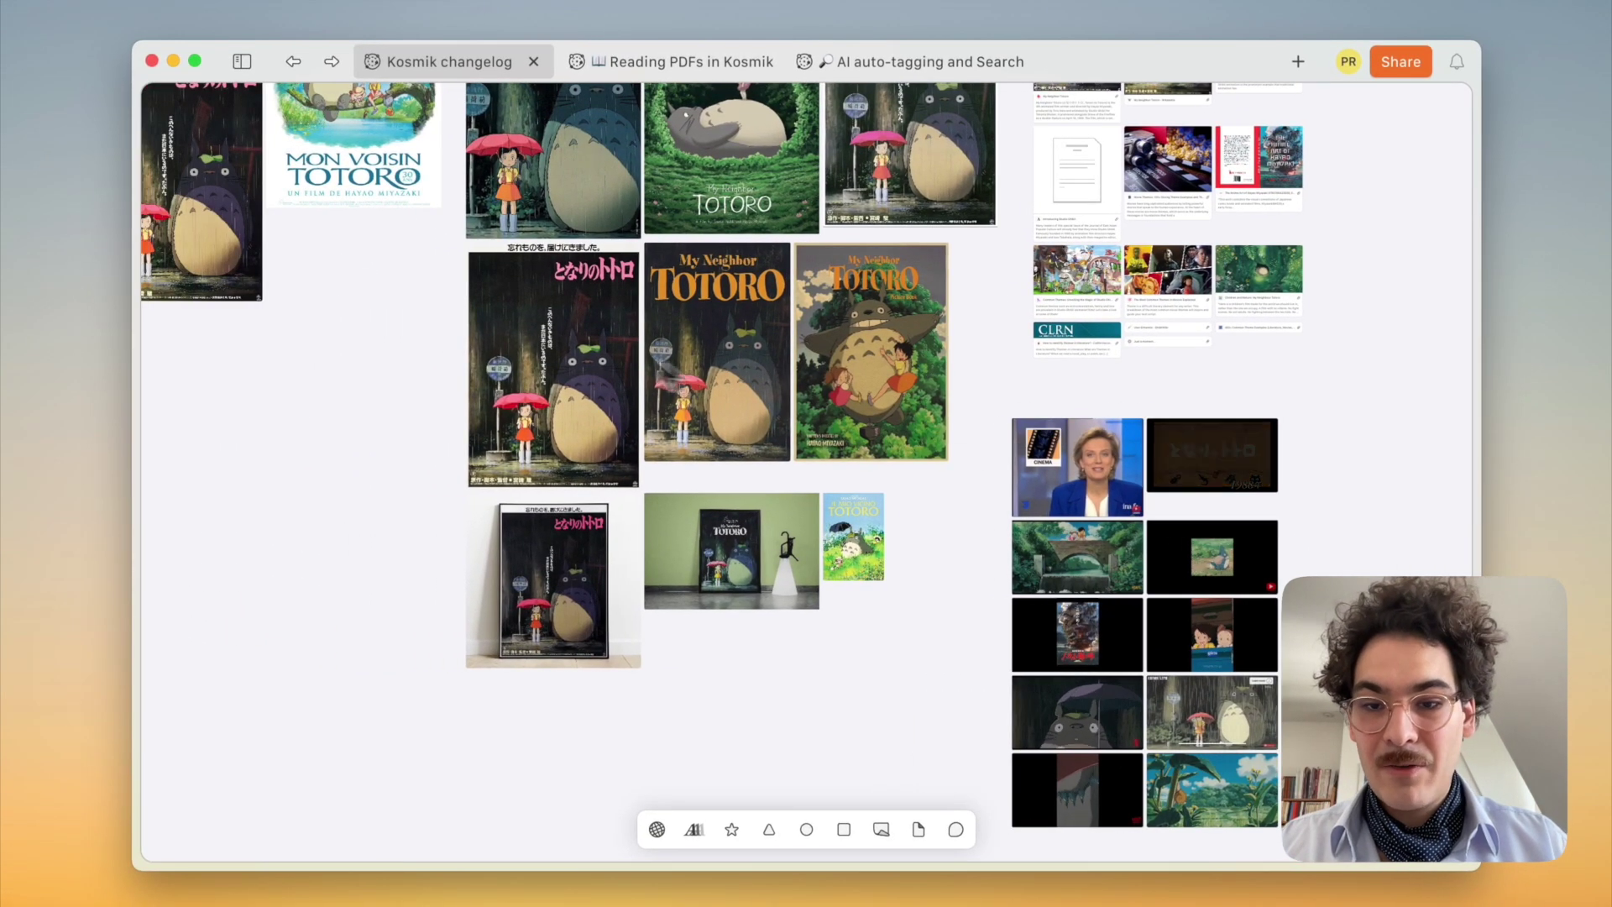
left_click_drag(552, 365, 1019, 526)
scroll(1002, 587, "down", 7)
scroll(1019, 527, "up", 2)
scroll(1019, 526, "right", 2)
left_click_drag(911, 677, 1425, 356)
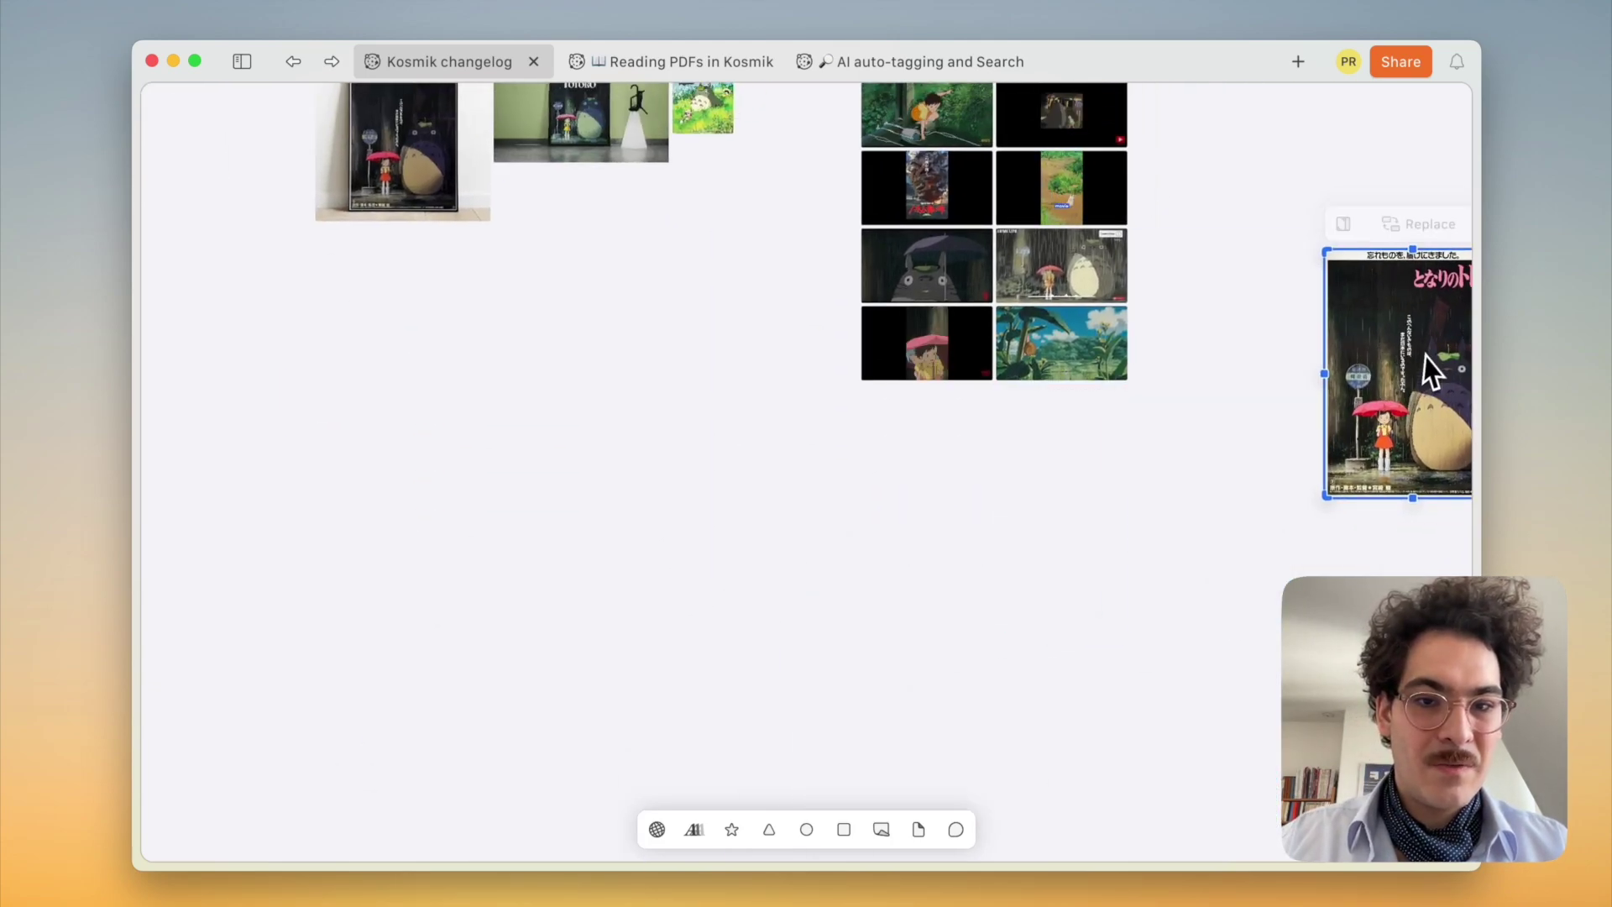
left_click_drag(1085, 343, 1274, 305)
left_click_drag(949, 344, 1277, 374)
Add a third clip and the My Neighbor Totoro poster around the Japanese poster and align them.
scroll(1226, 371, "right", 6)
scroll(1225, 371, "up", 2)
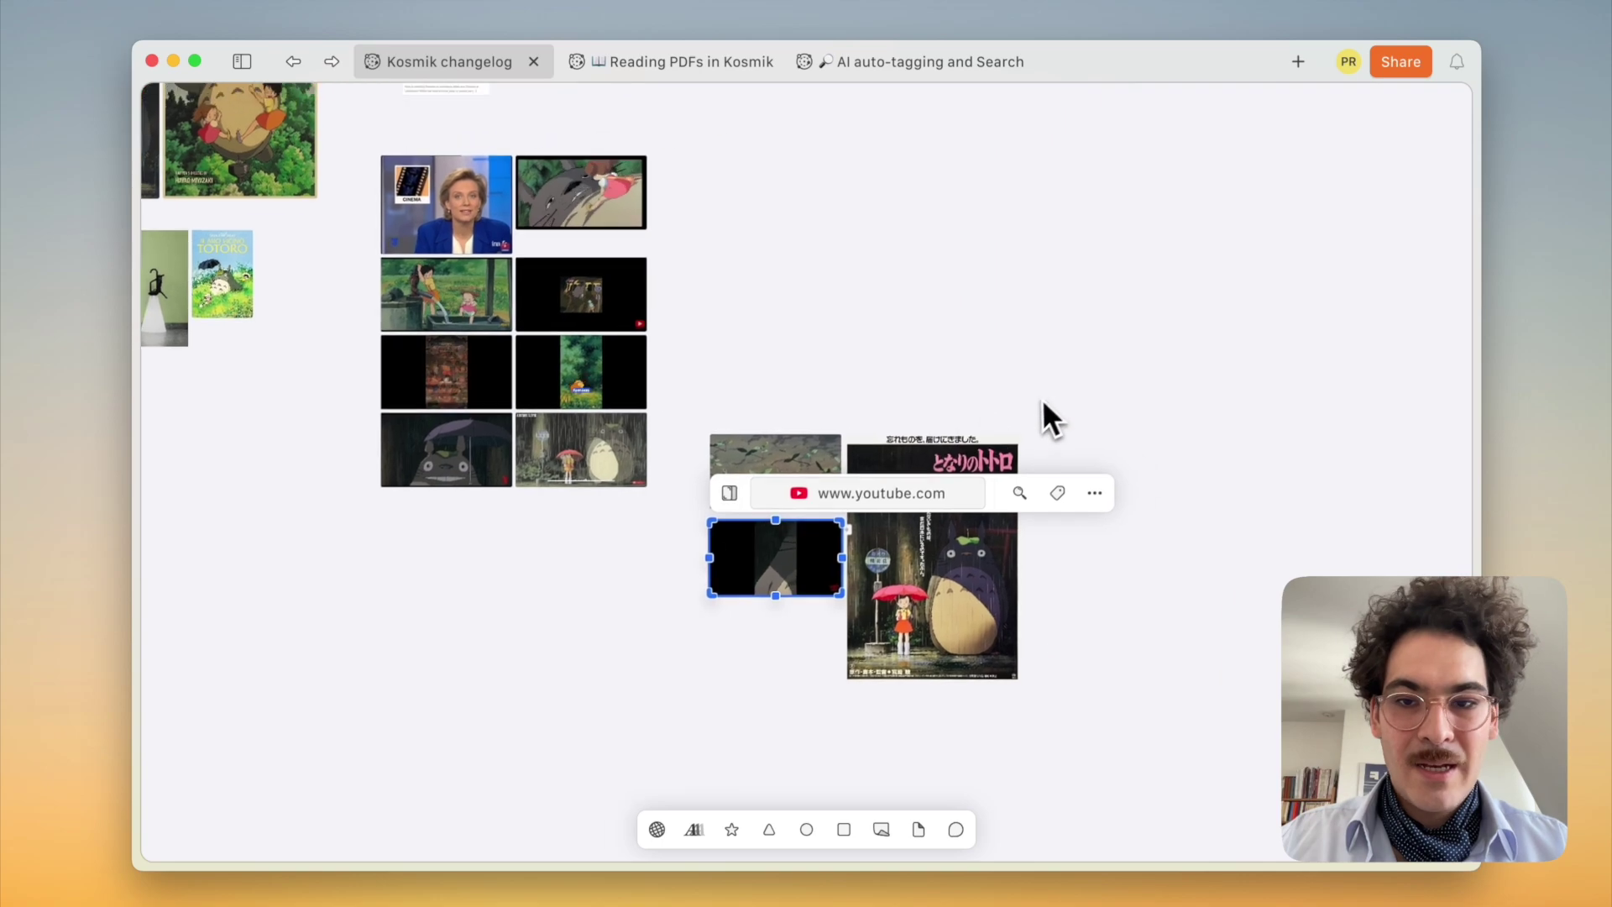
left_click(1125, 203)
left_click_drag(590, 188, 1122, 558)
right_click(1121, 564)
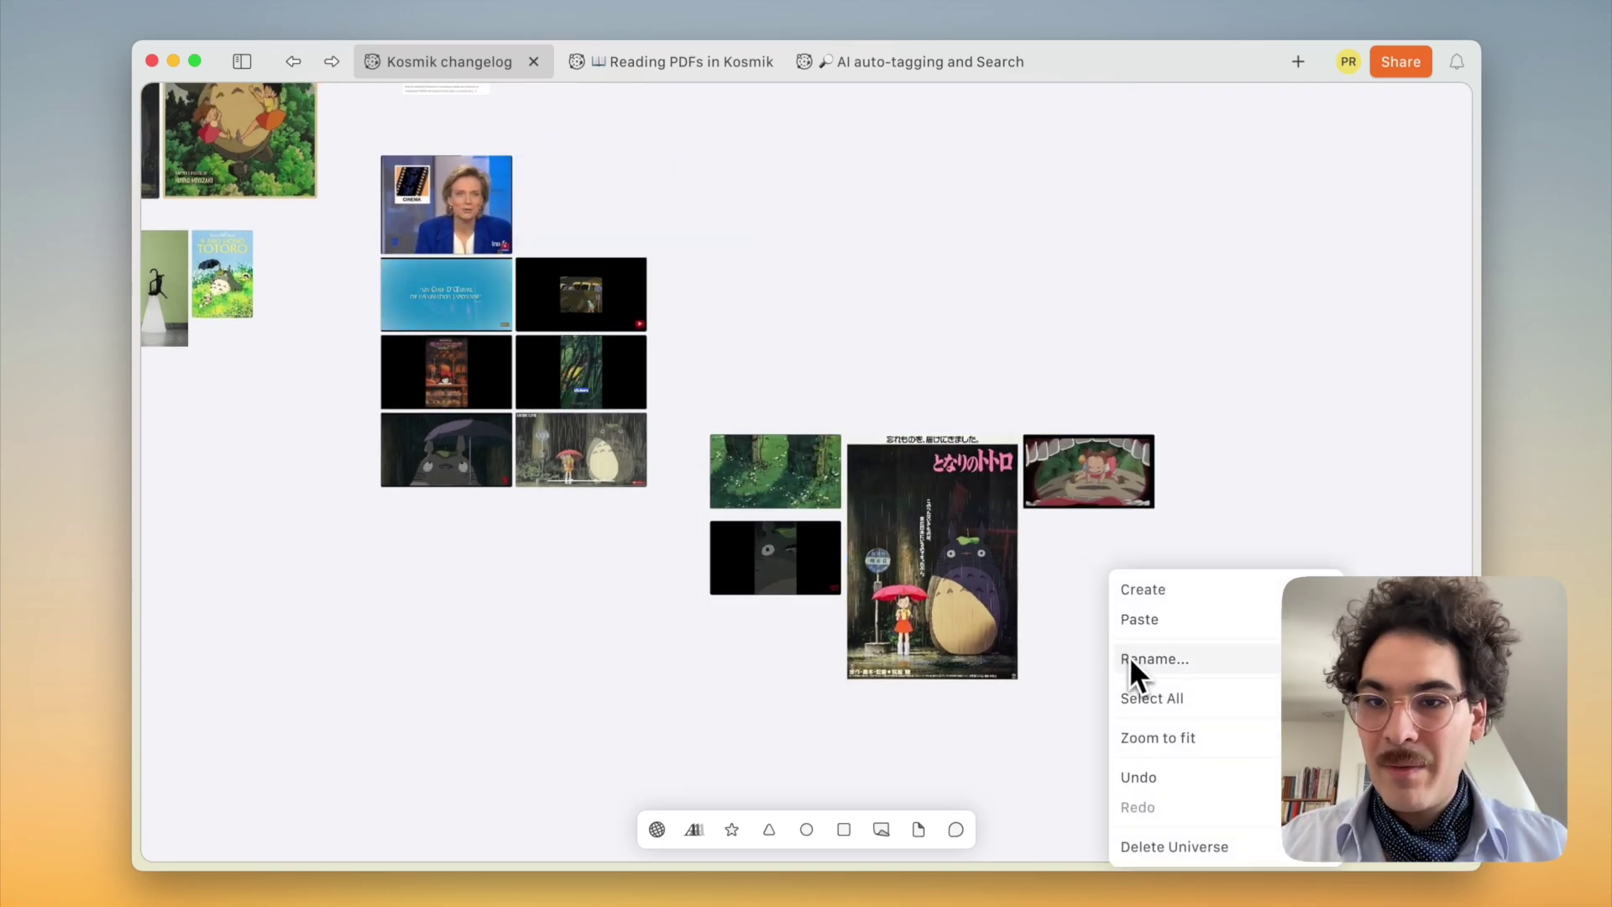
left_click(672, 133)
left_click_drag(245, 117, 1121, 683)
scroll(986, 319, "down", 2)
scroll(986, 319, "right", 2)
left_click_drag(742, 491, 743, 481)
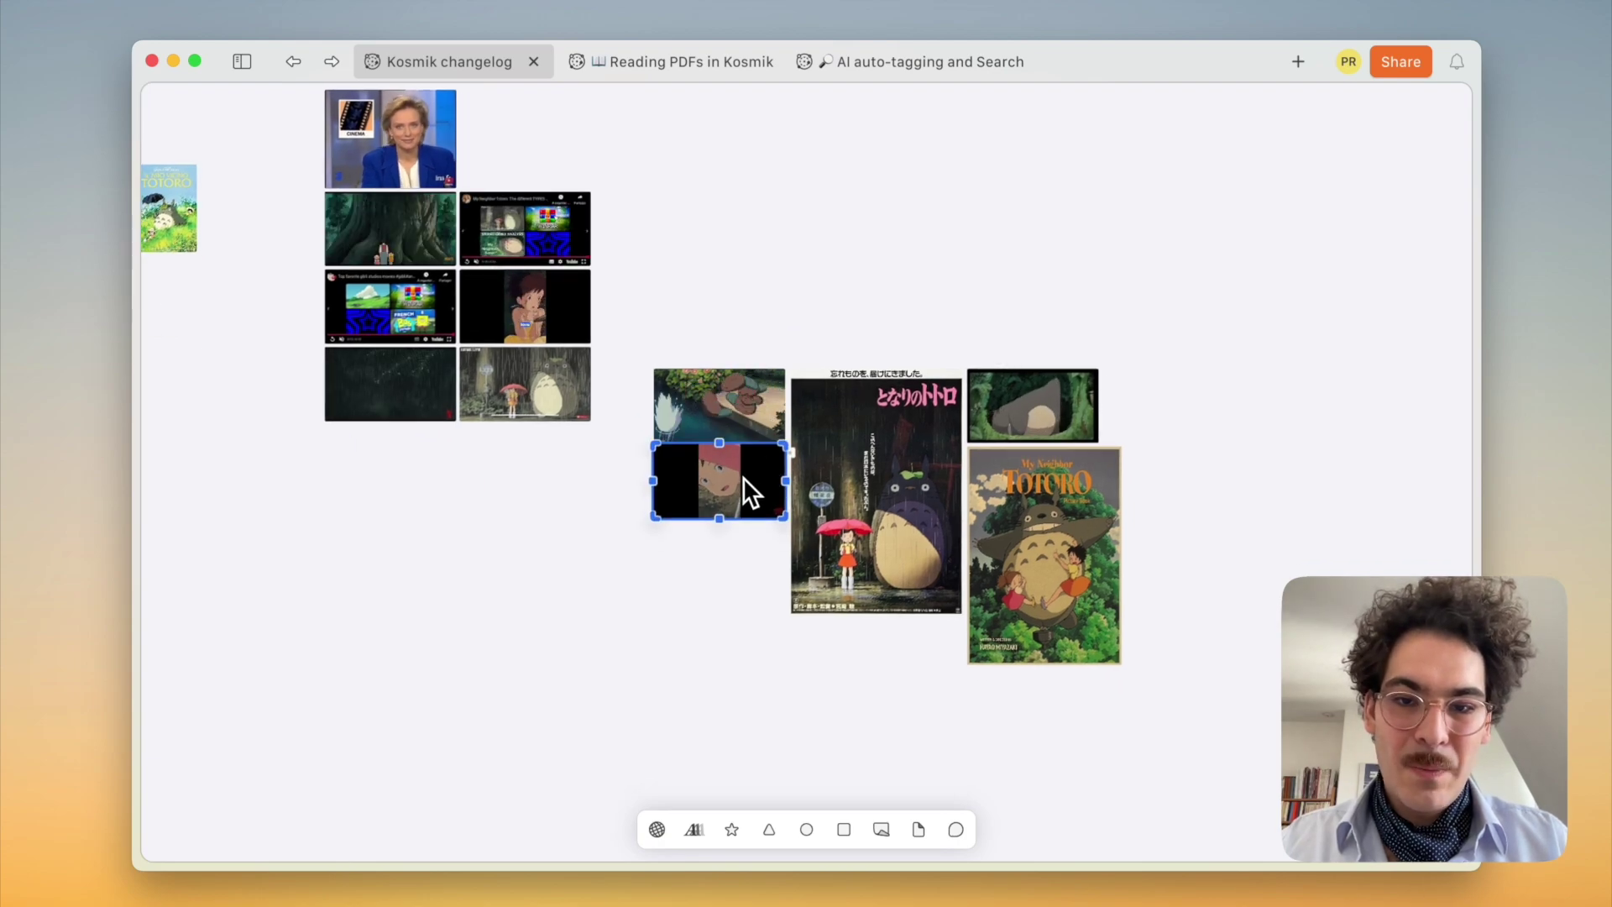
left_click(748, 570)
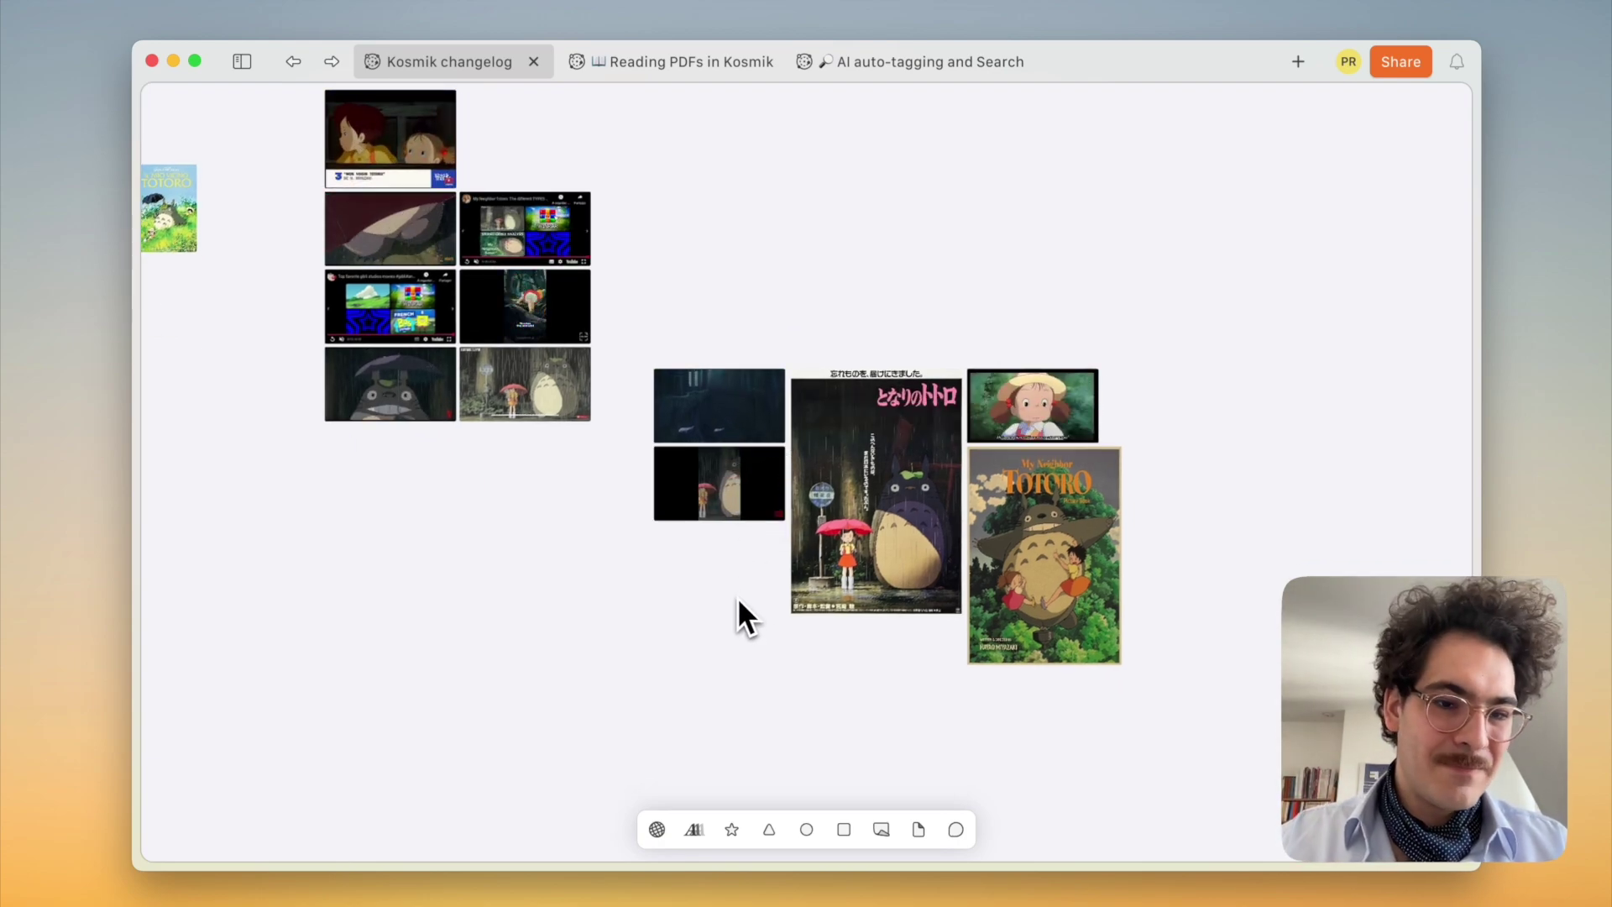
scroll(737, 597, "down", 3)
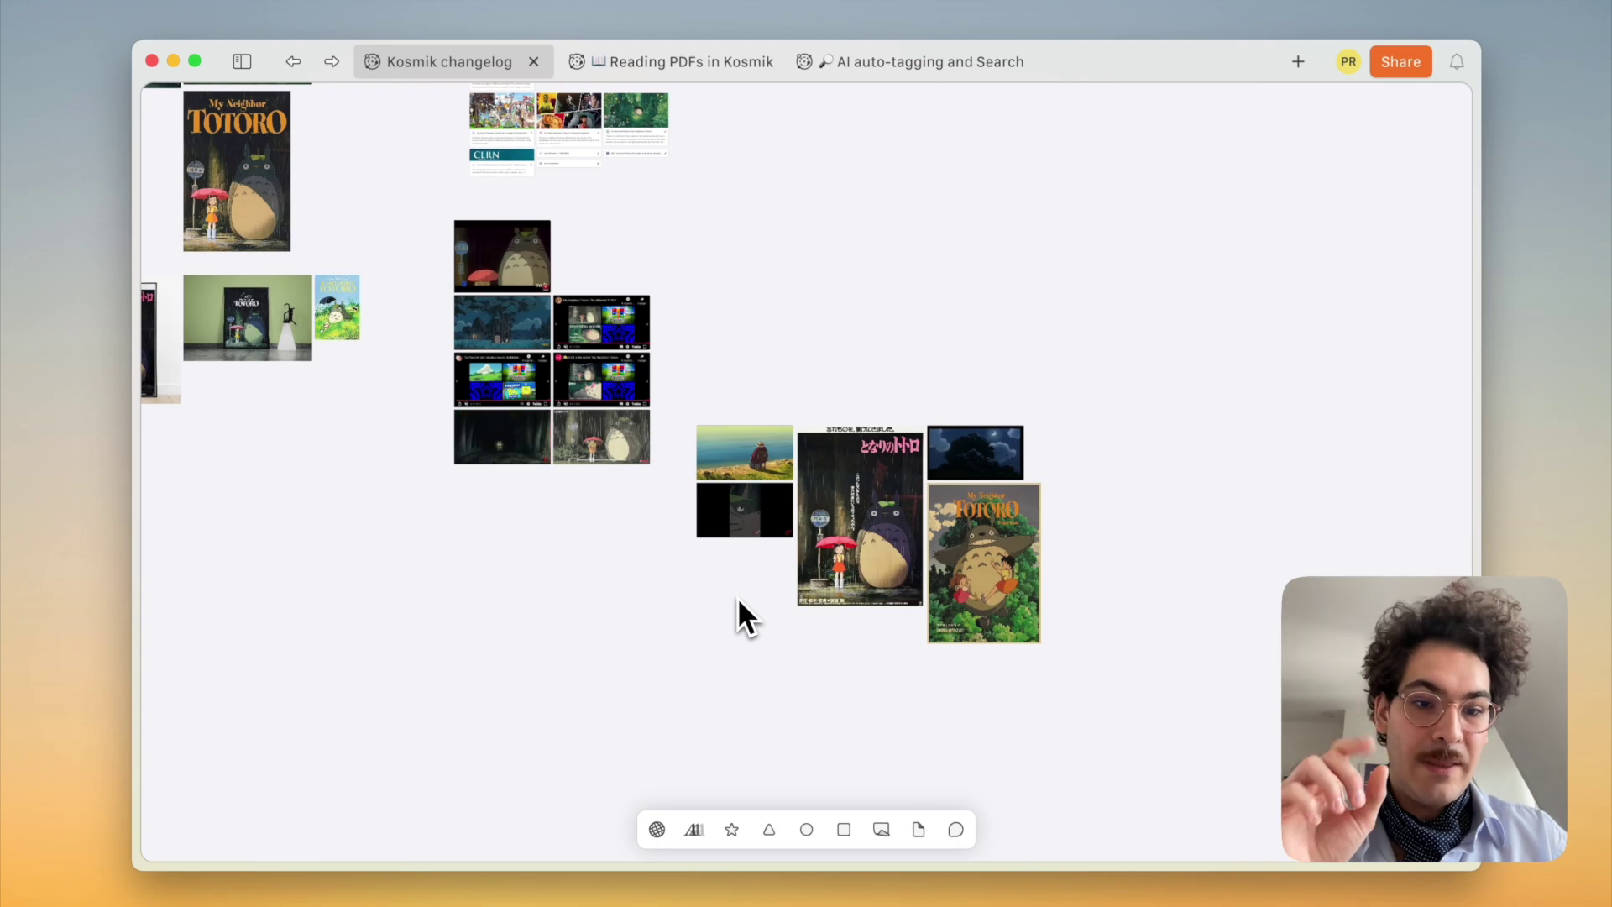
Zoom out to see the whole canvas.
scroll(737, 597, "left", 3)
scroll(737, 597, "down", 5)
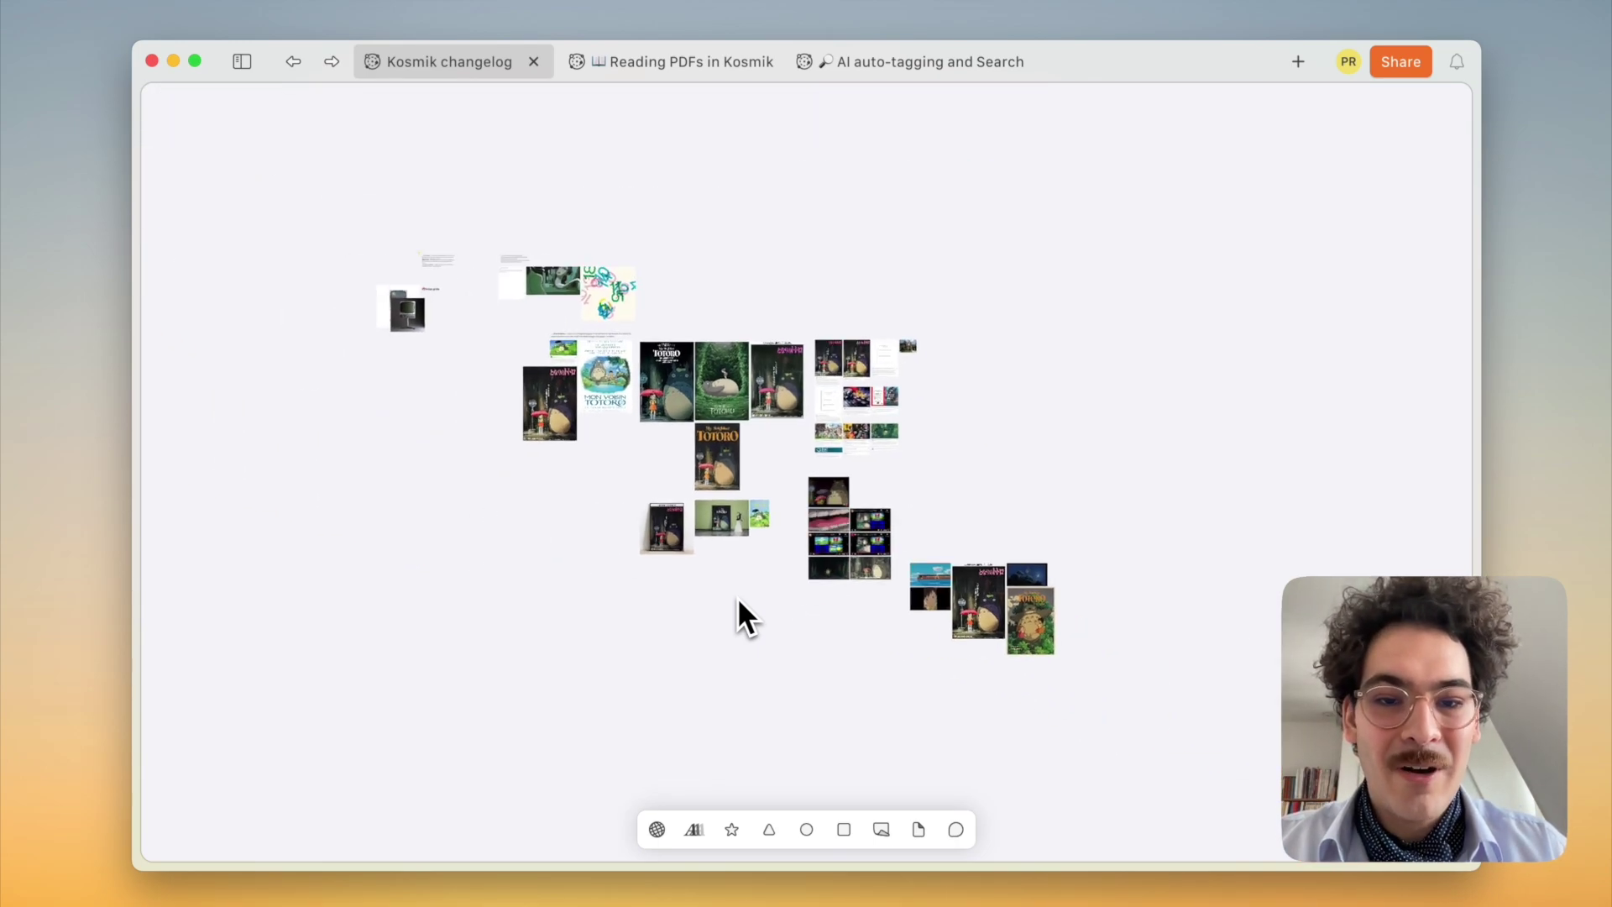
scroll(737, 597, "up", 4)
scroll(737, 597, "up", 1)
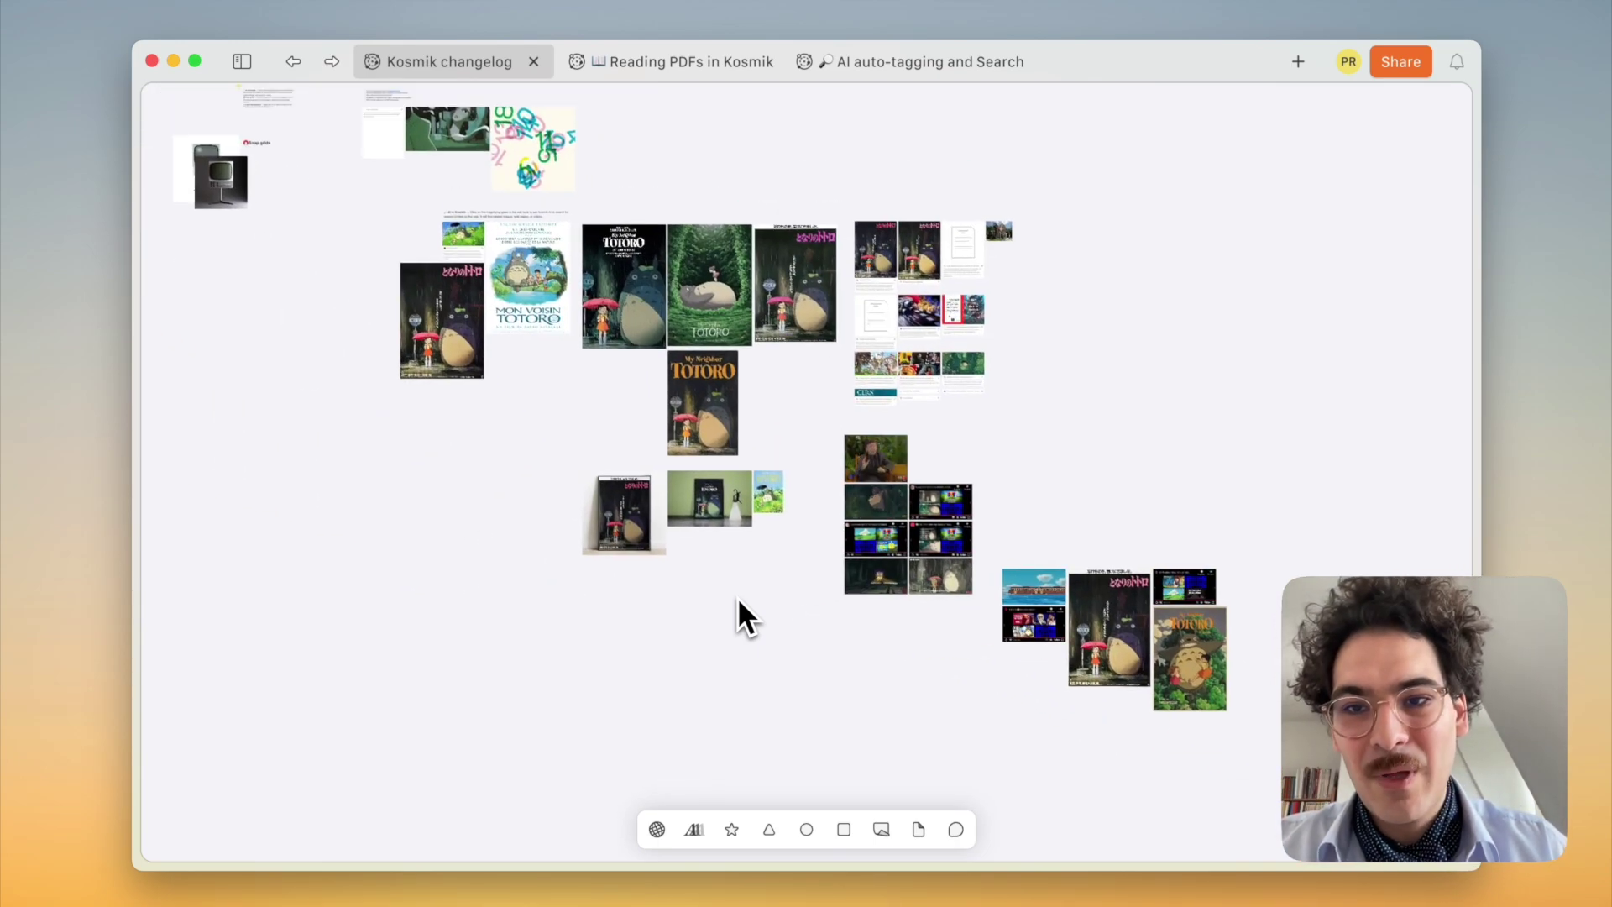
scroll(737, 597, "up", 1)
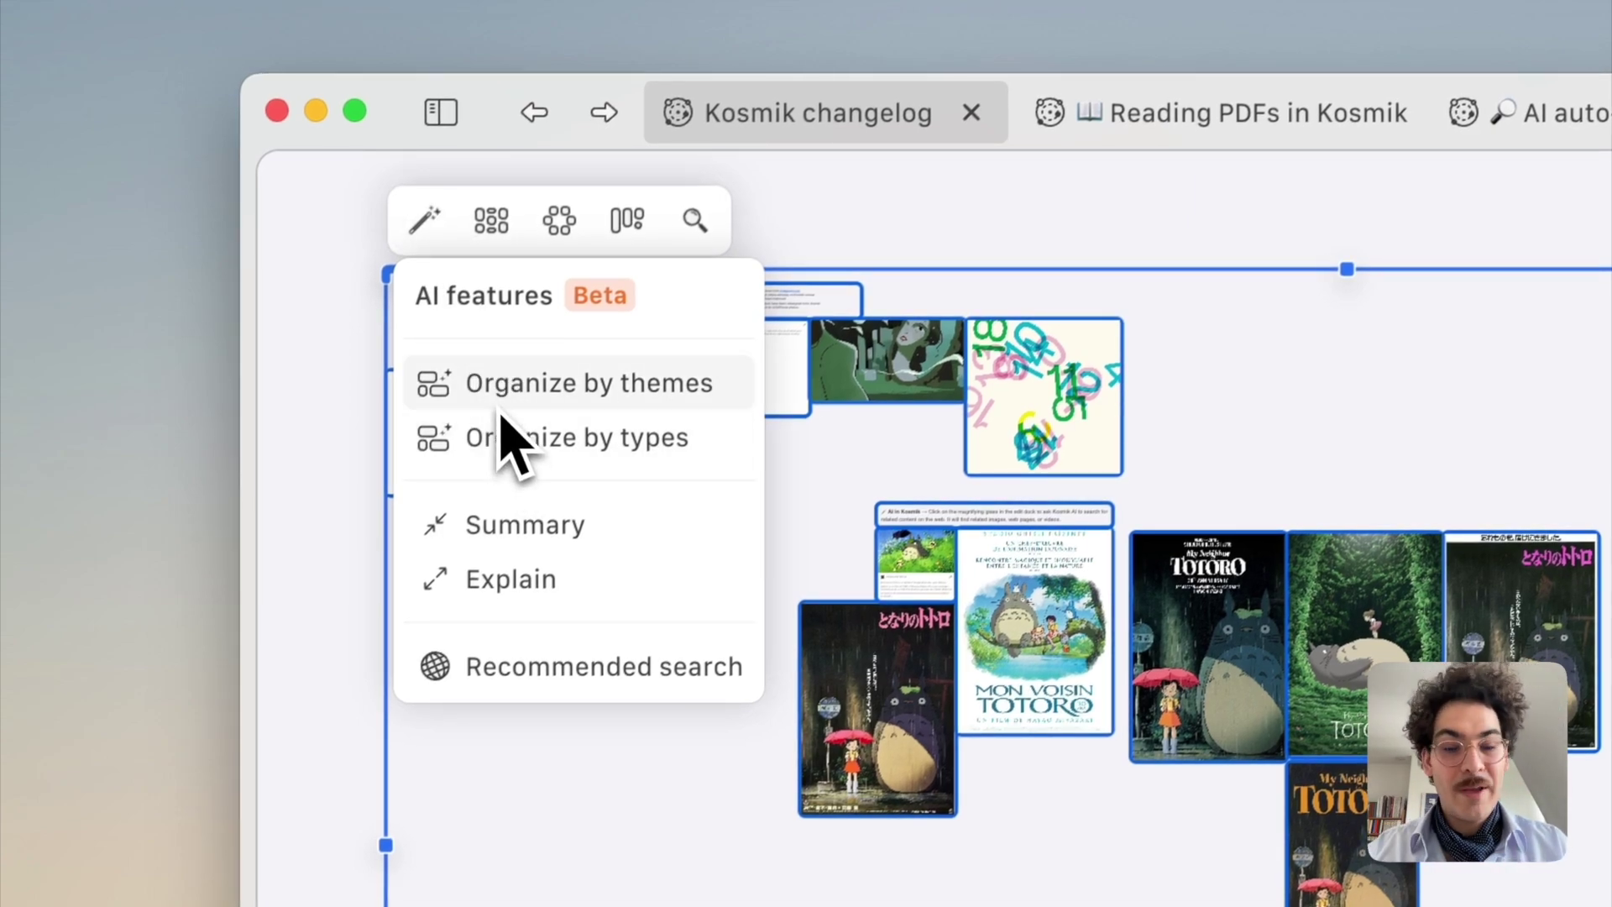
Have the AI organize all canvas items by themes, then clear the selection.
left_click(501, 408)
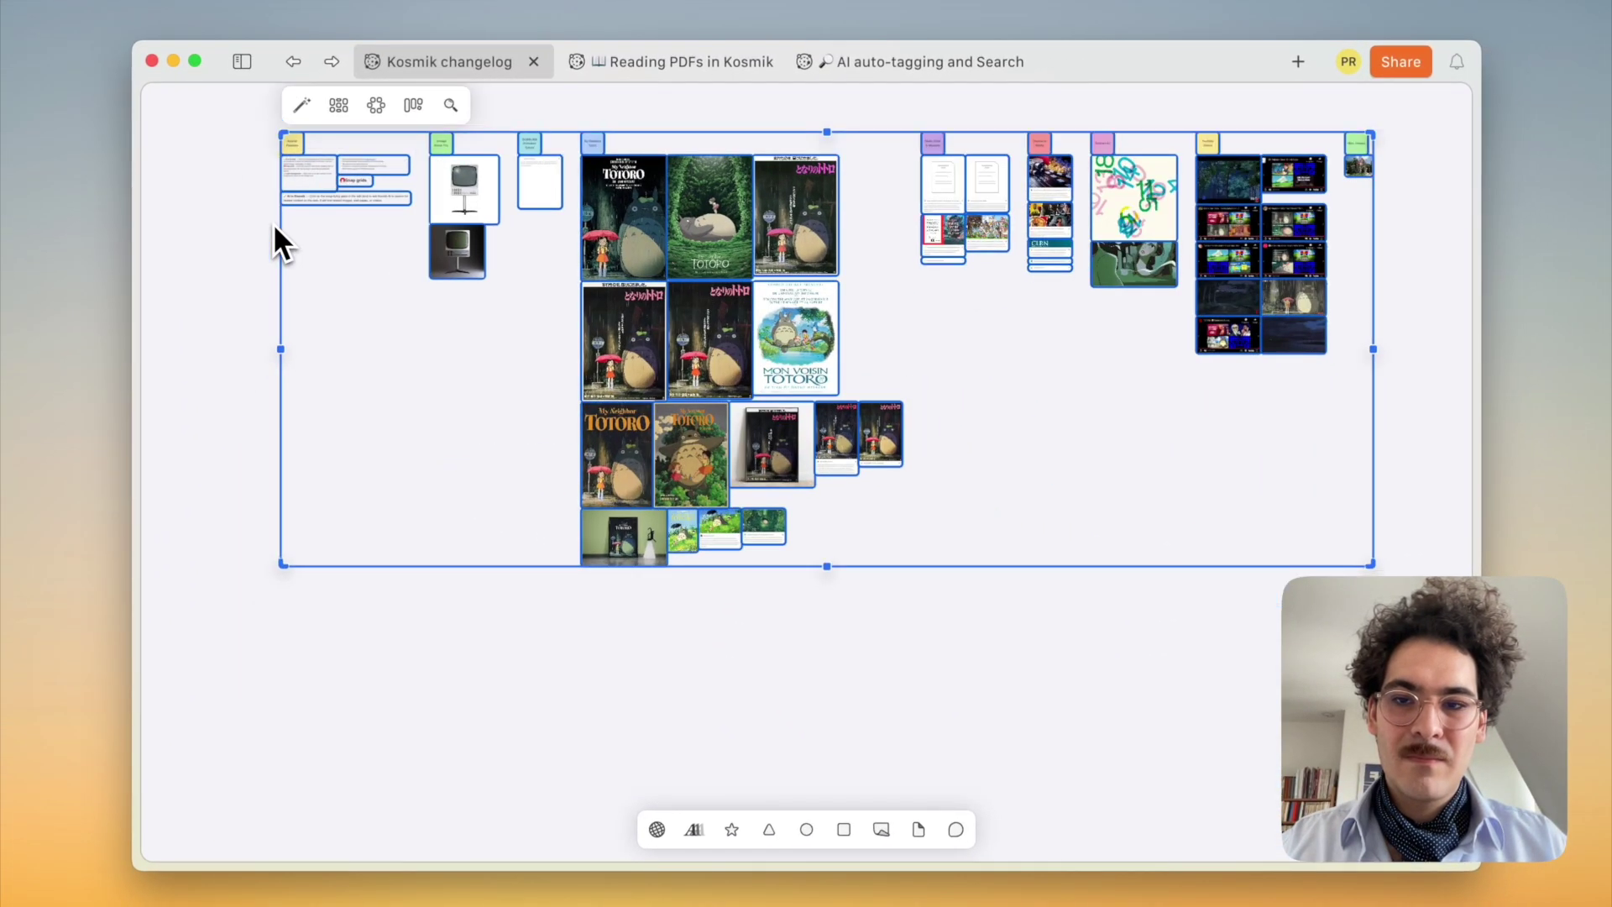
left_click(337, 289)
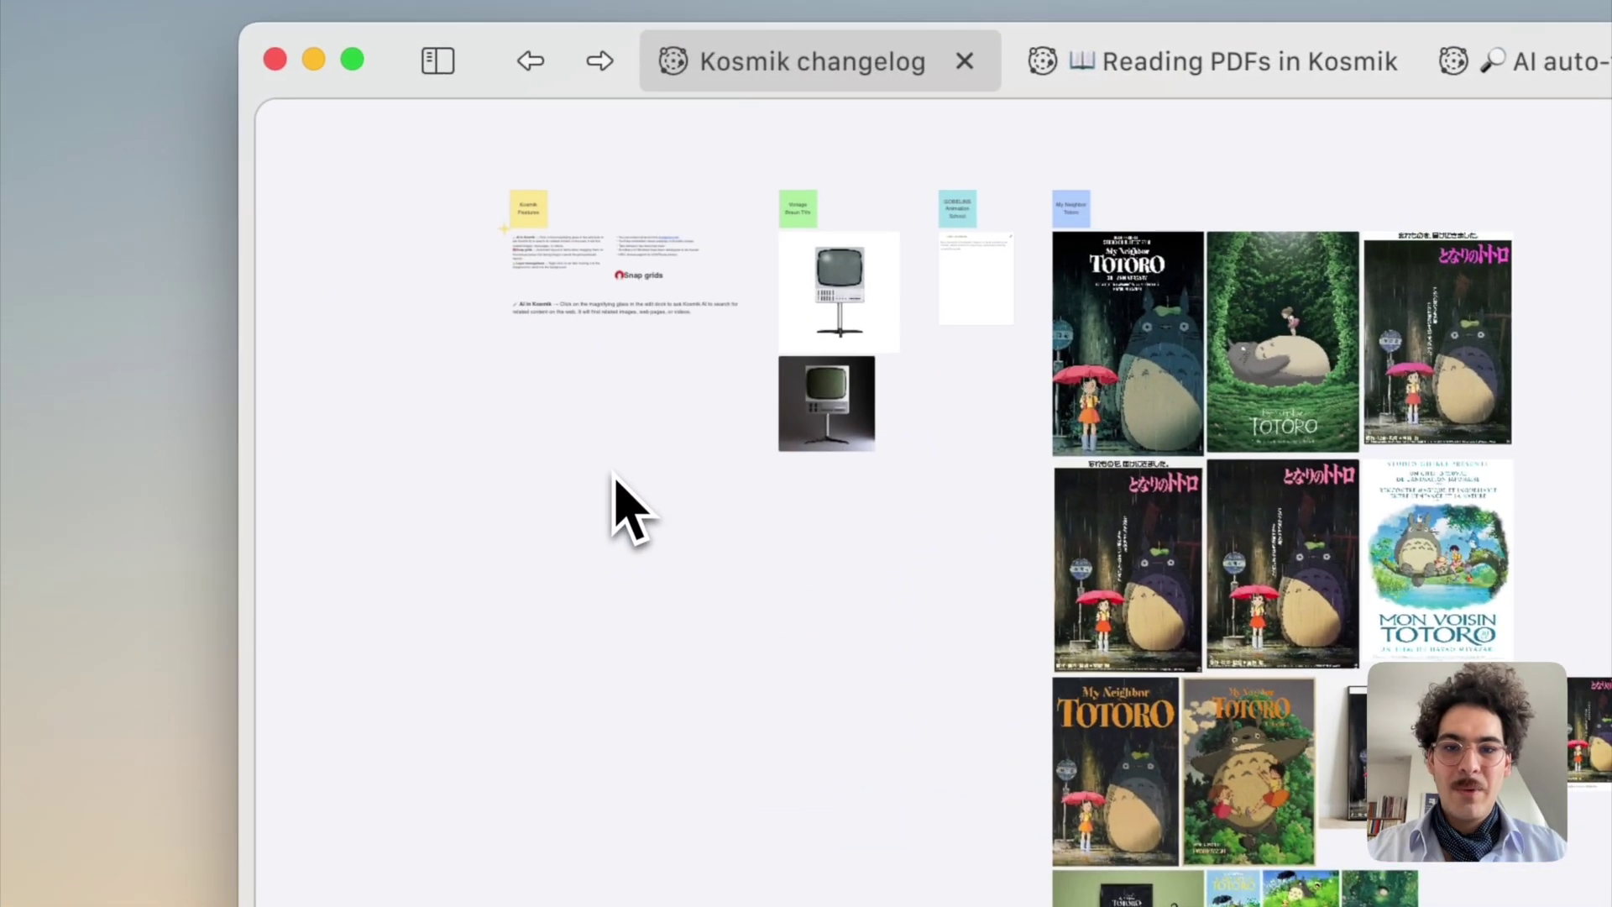
scroll(615, 474, "up", 4)
scroll(616, 476, "up", 10)
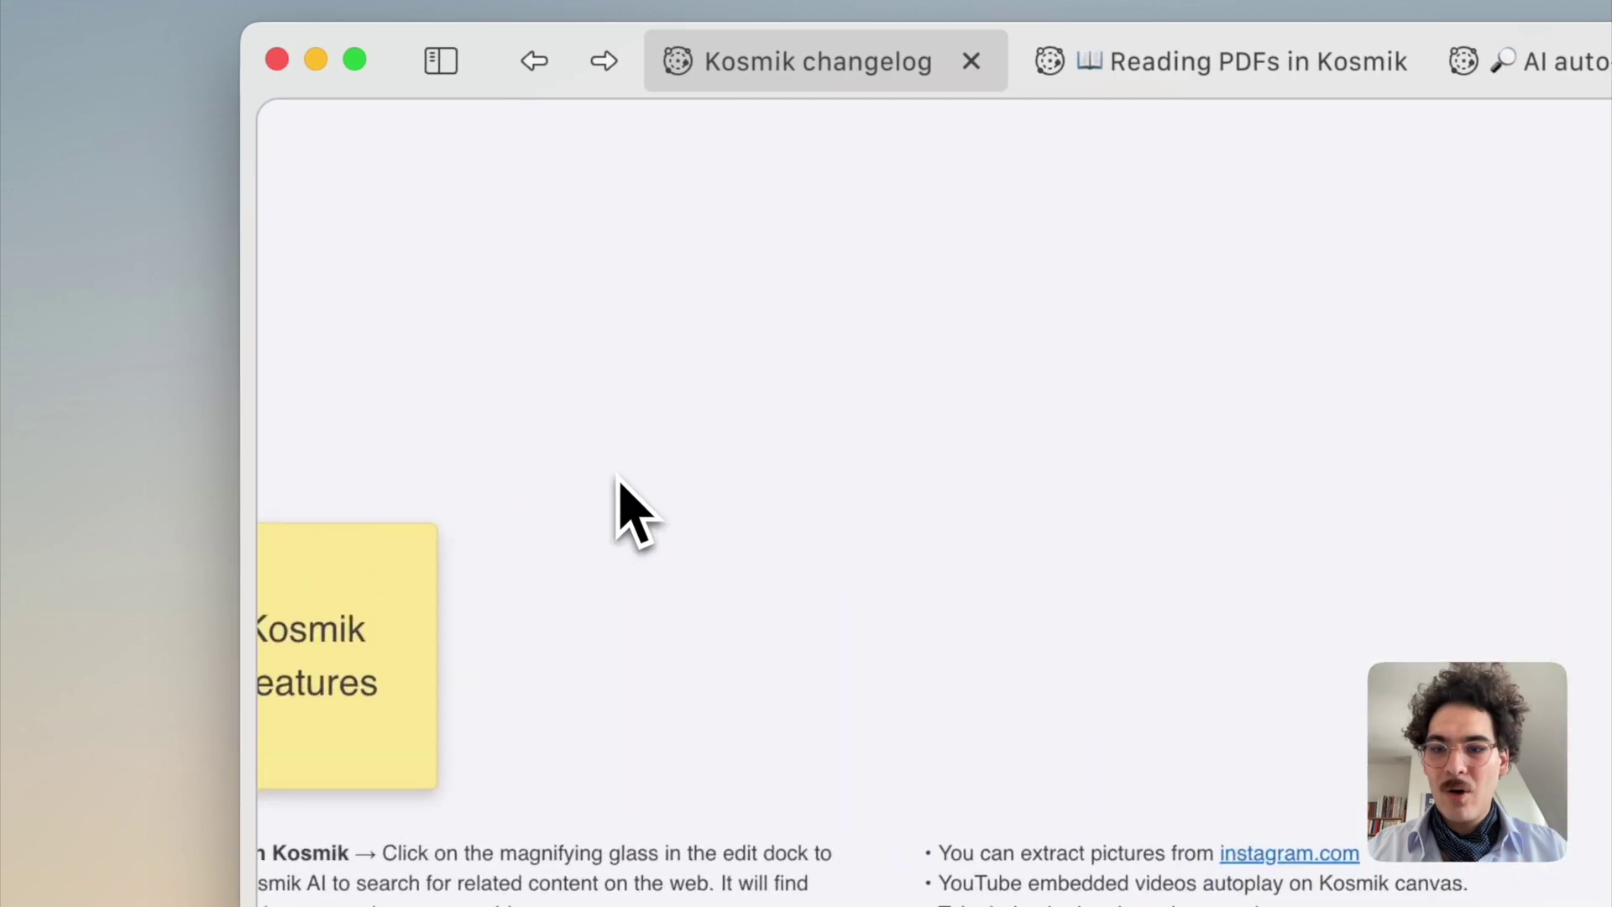
scroll(616, 476, "left", 2)
scroll(659, 477, "down", 15)
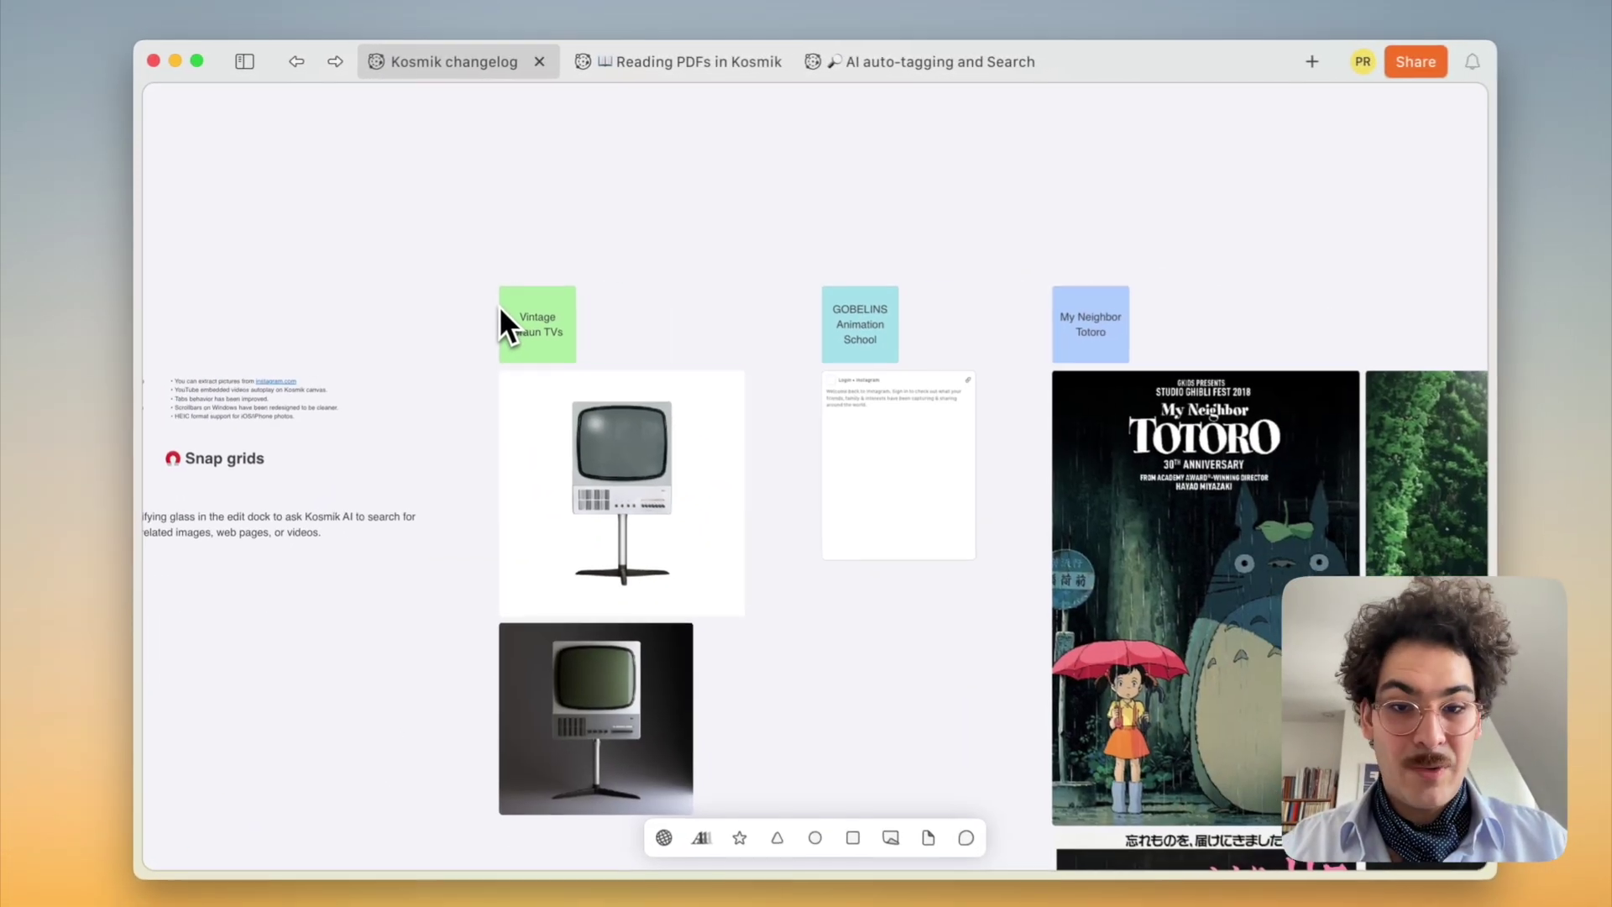
scroll(594, 326, "up", 5)
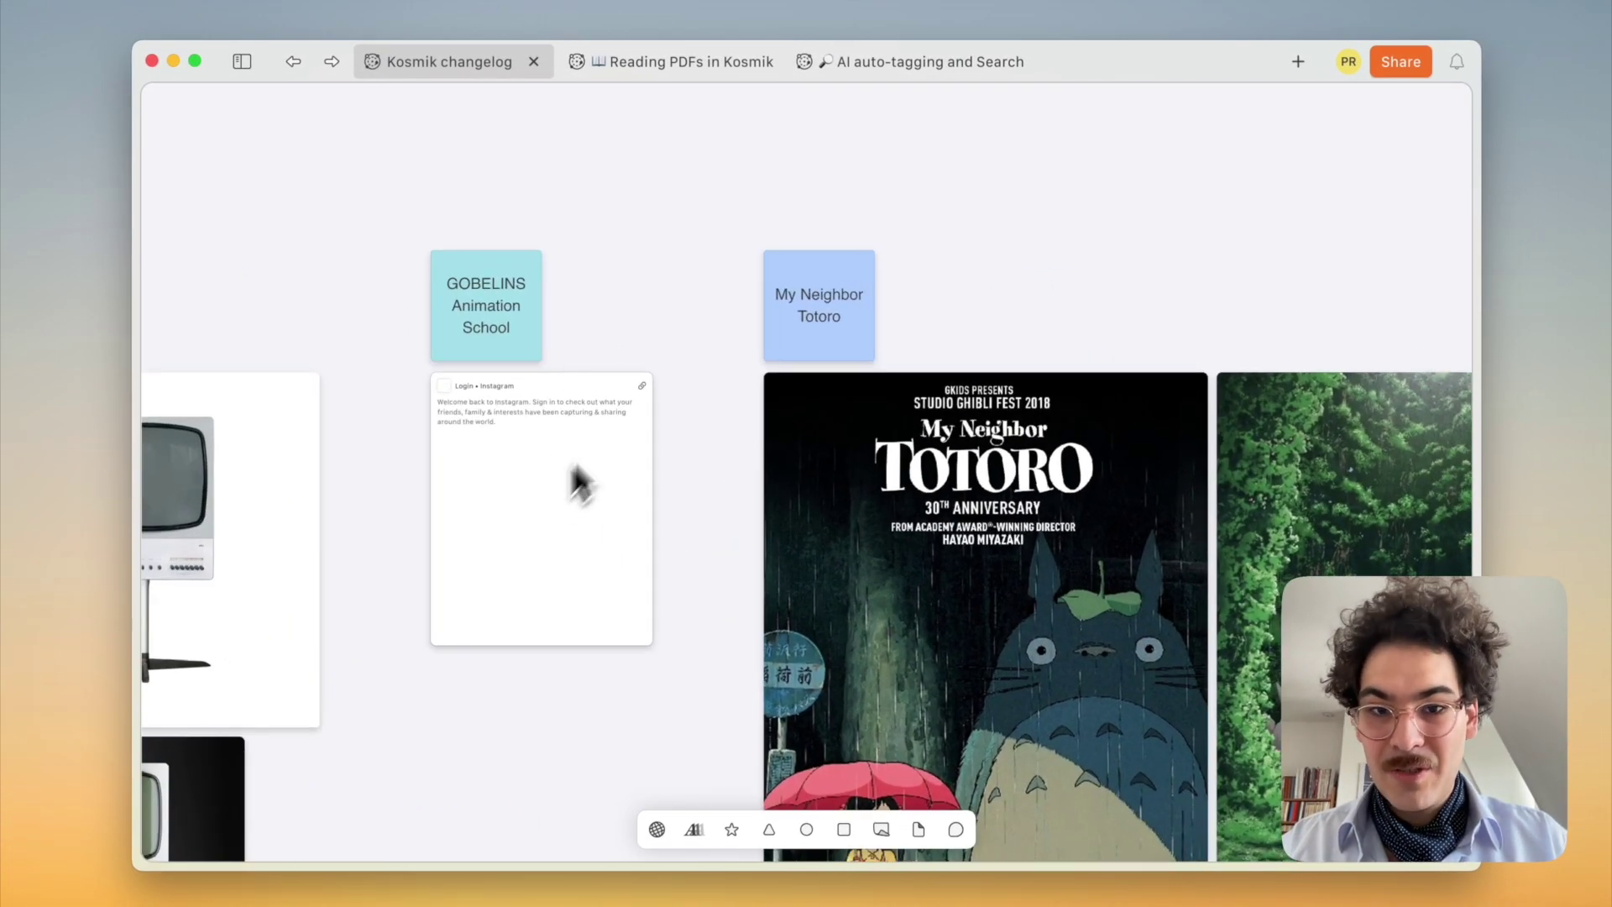
Pan around to inspect the My Neighbor Totoro, Abstract Art and YouTube Videos groups.
scroll(639, 394, "right", 10)
scroll(685, 407, "down", 10)
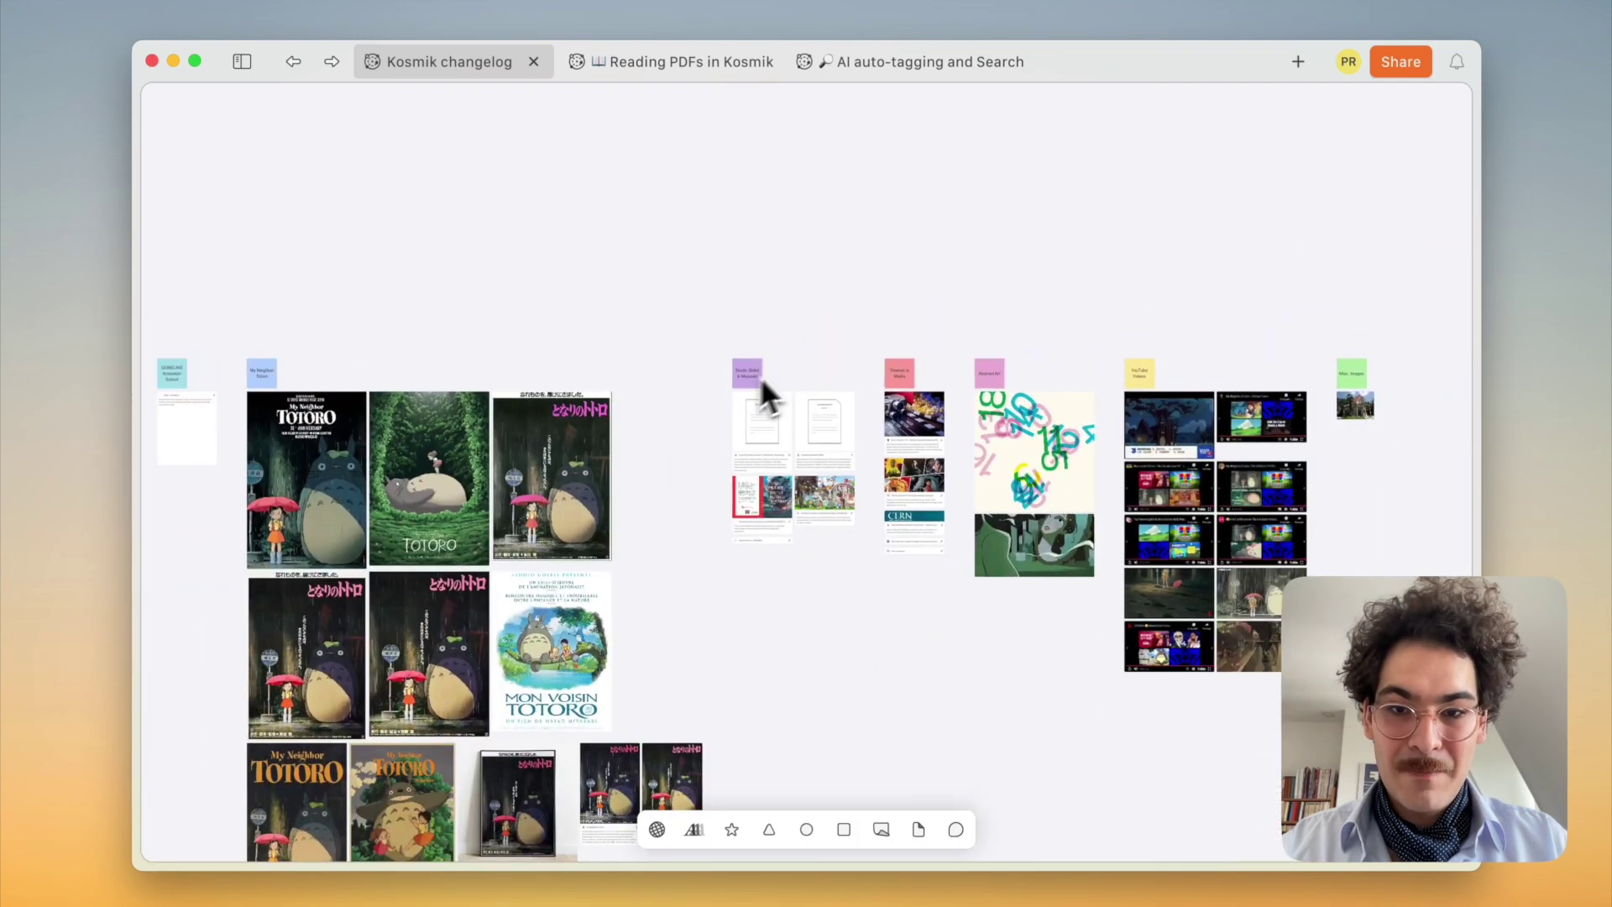
scroll(758, 386, "up", 10)
scroll(667, 345, "down", 3)
scroll(668, 345, "right", 10)
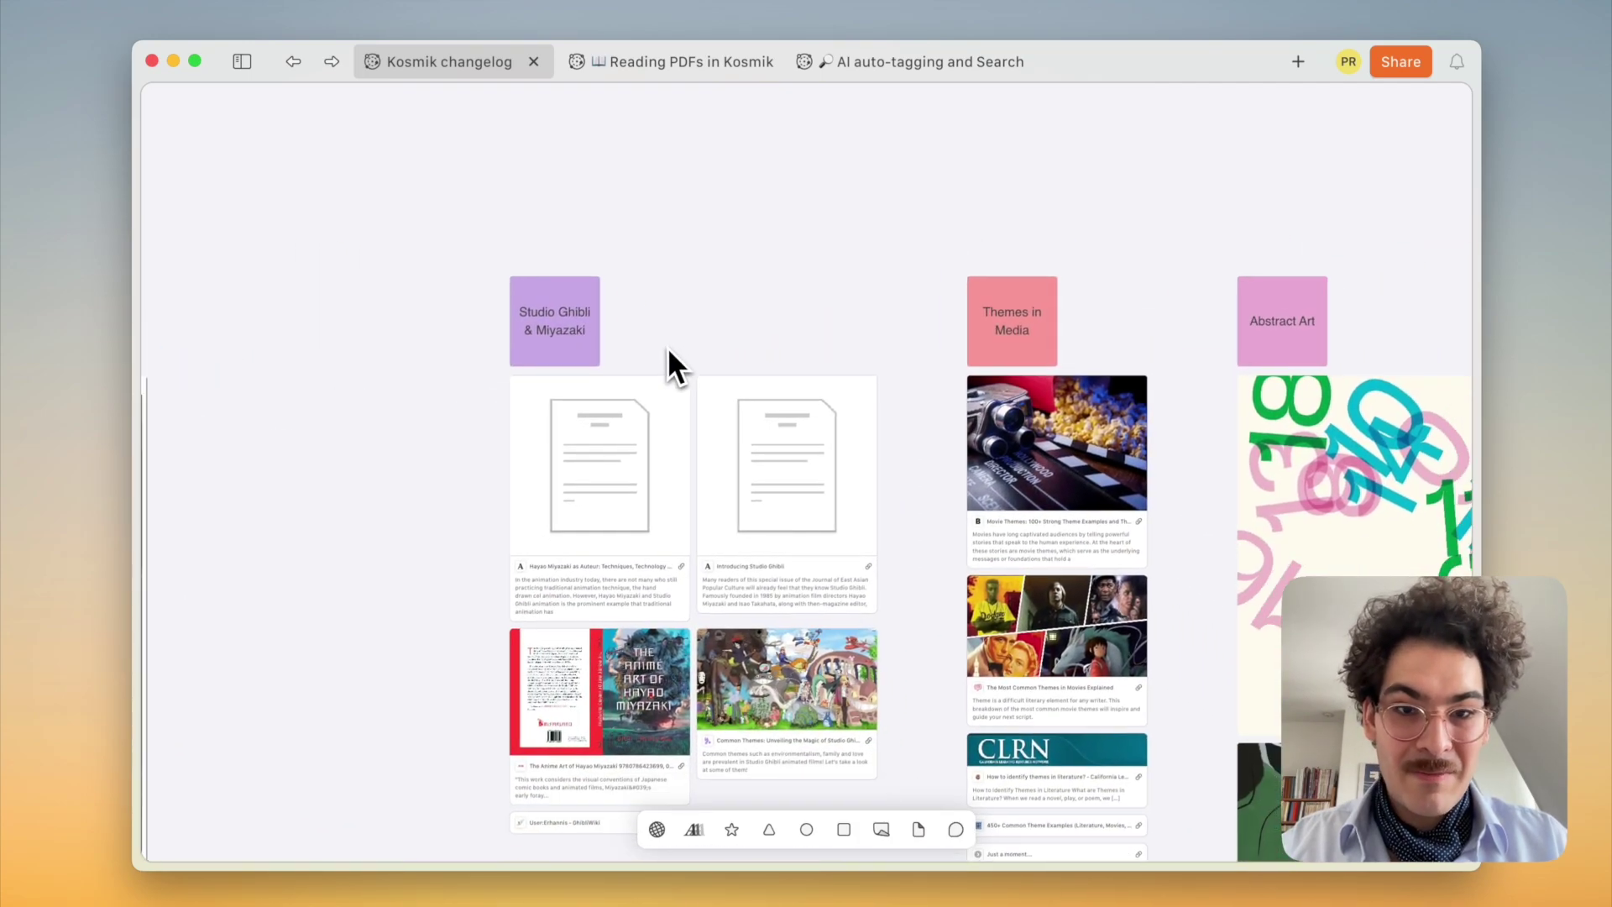
scroll(972, 310, "right", 15)
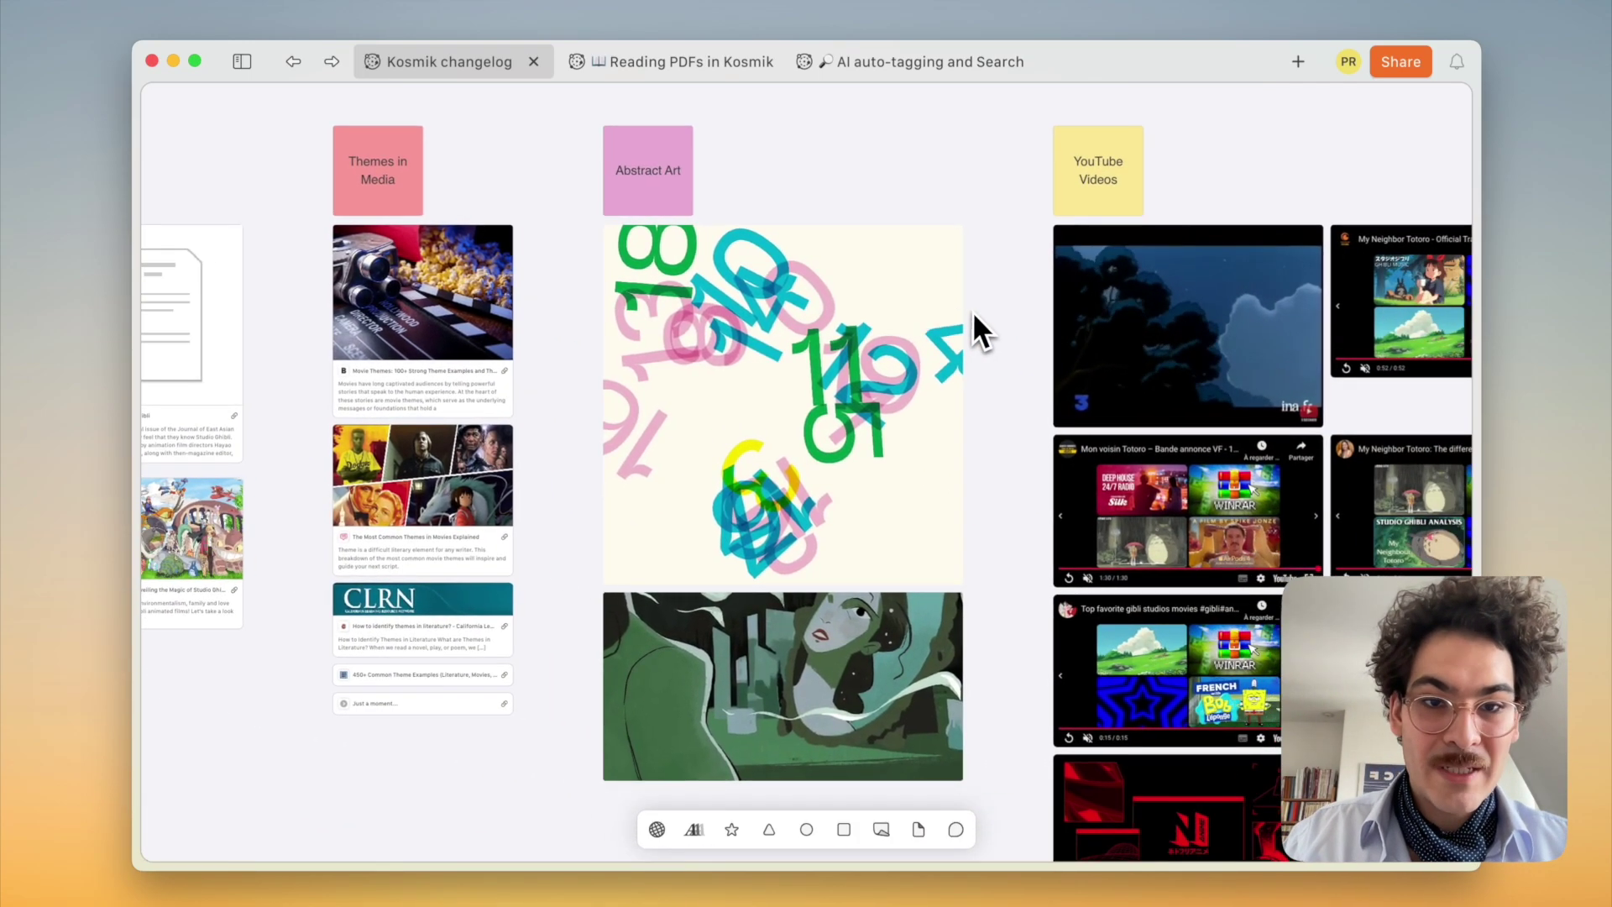
scroll(972, 310, "down", 10)
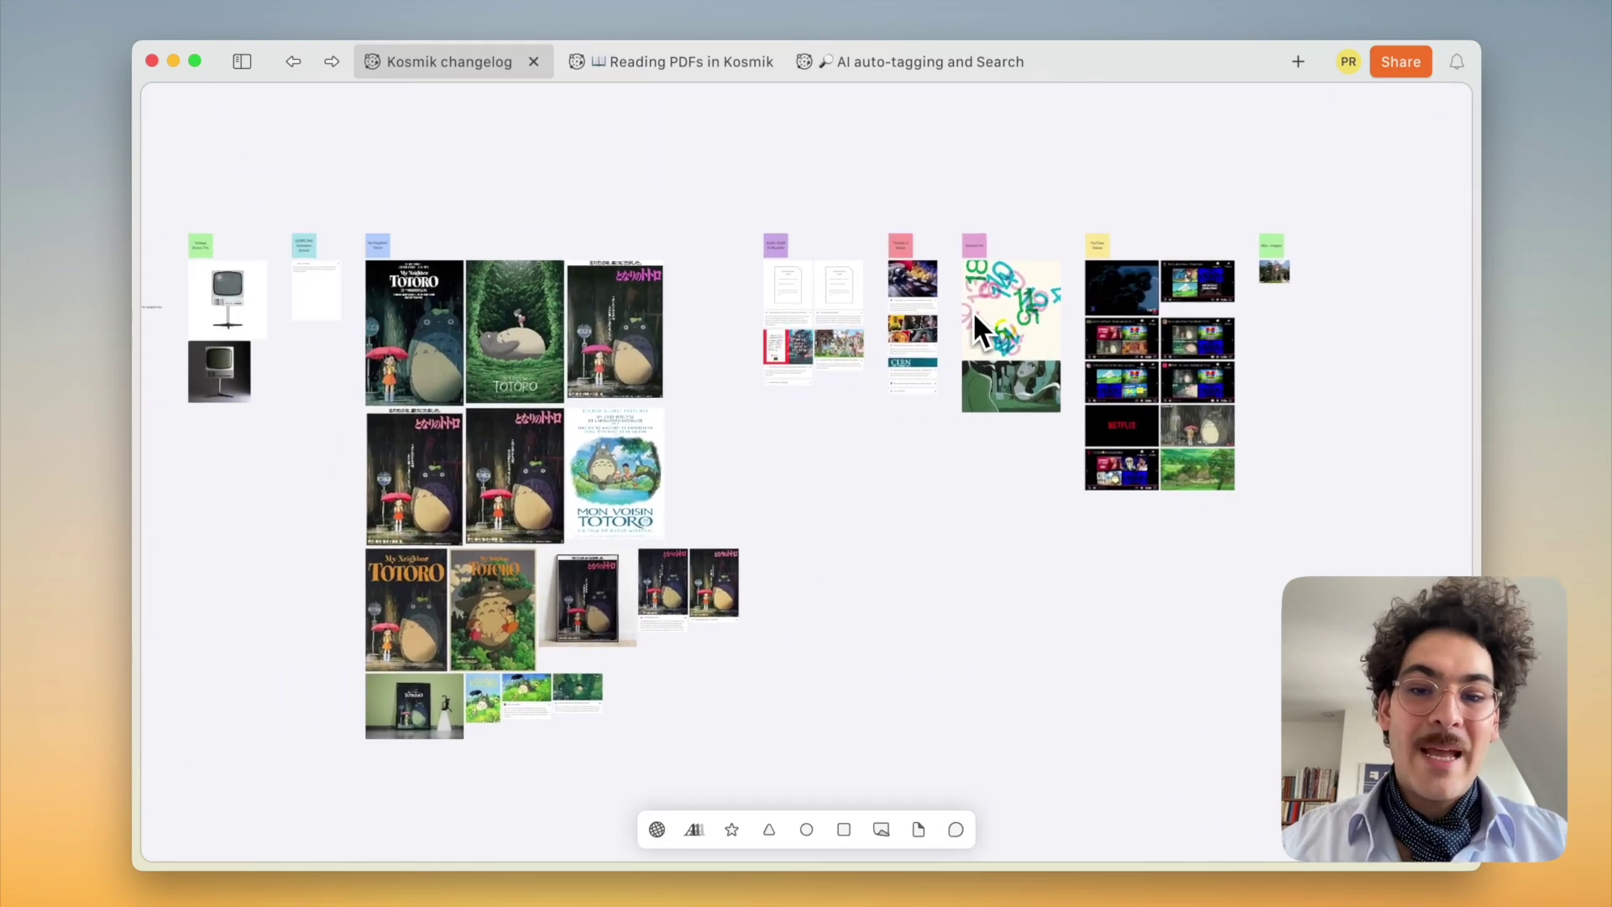
scroll(972, 310, "down", 2)
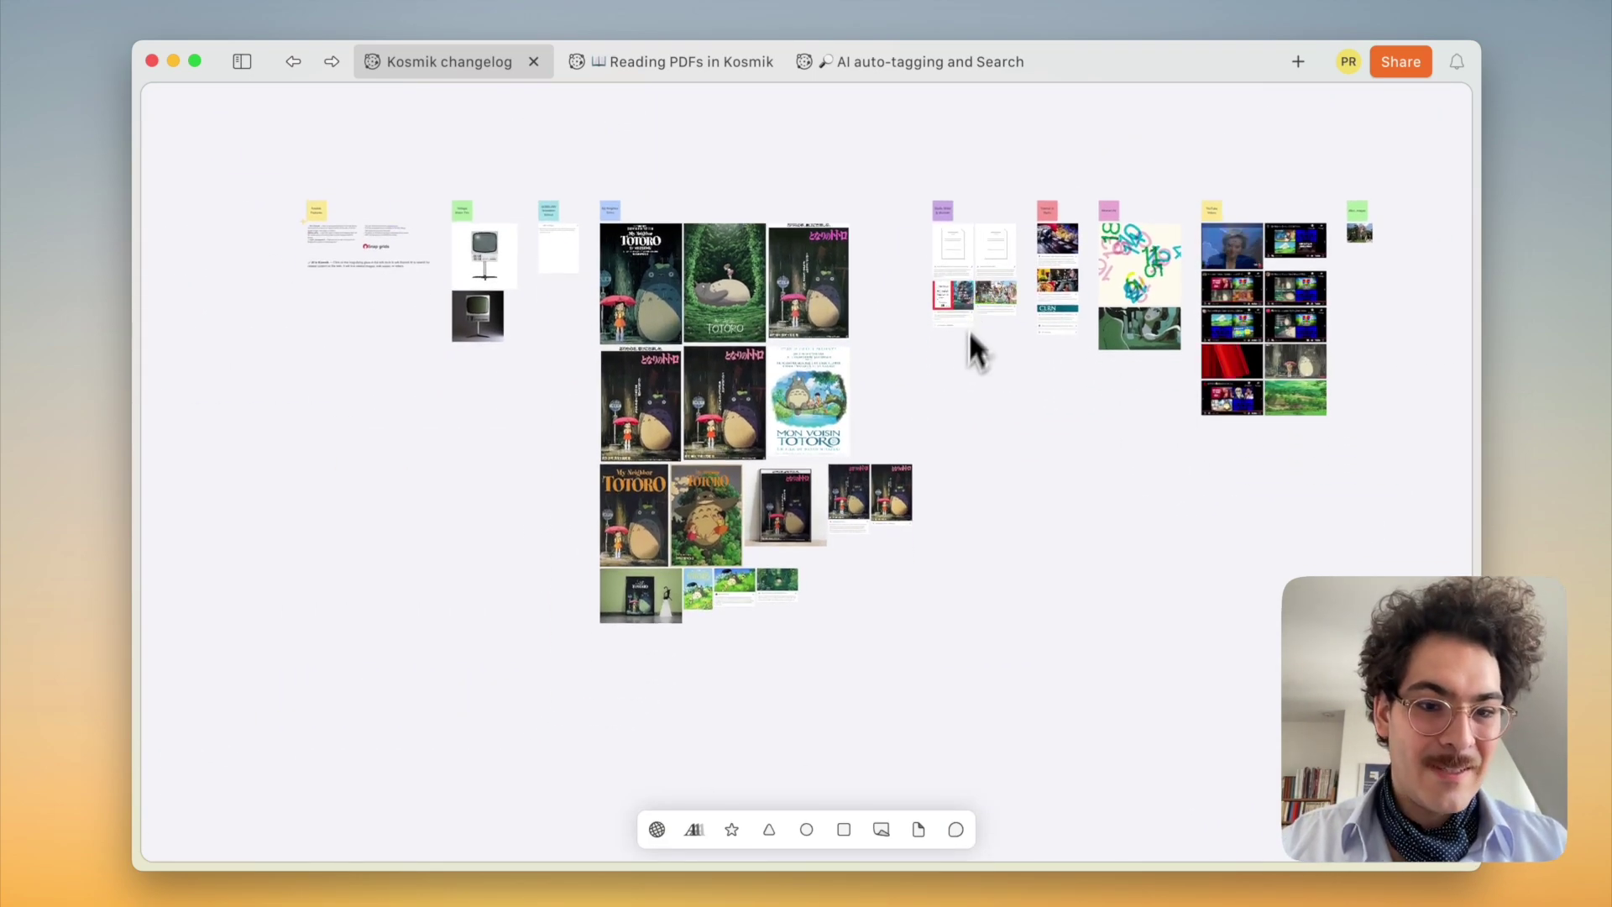